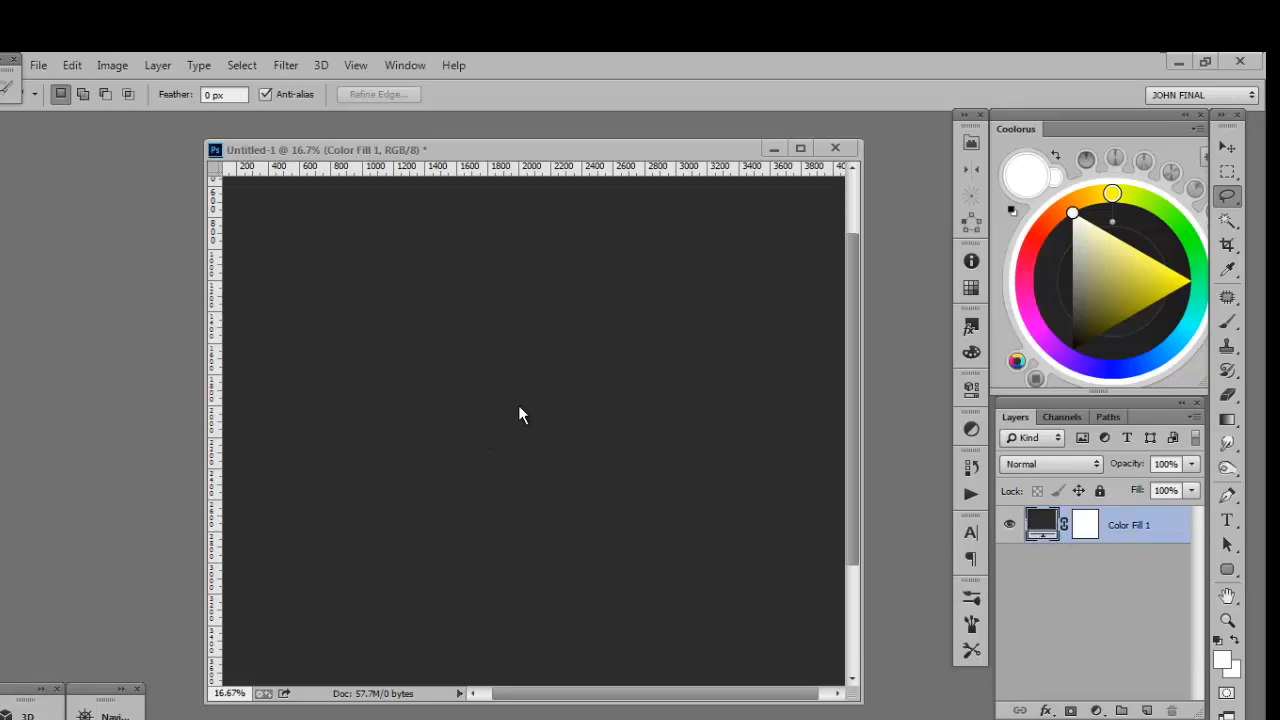
- Add the horizontal text PIXEL MOSHPIT in gray, using the Crown Title font at 203.99 pt
left_click(1228, 522)
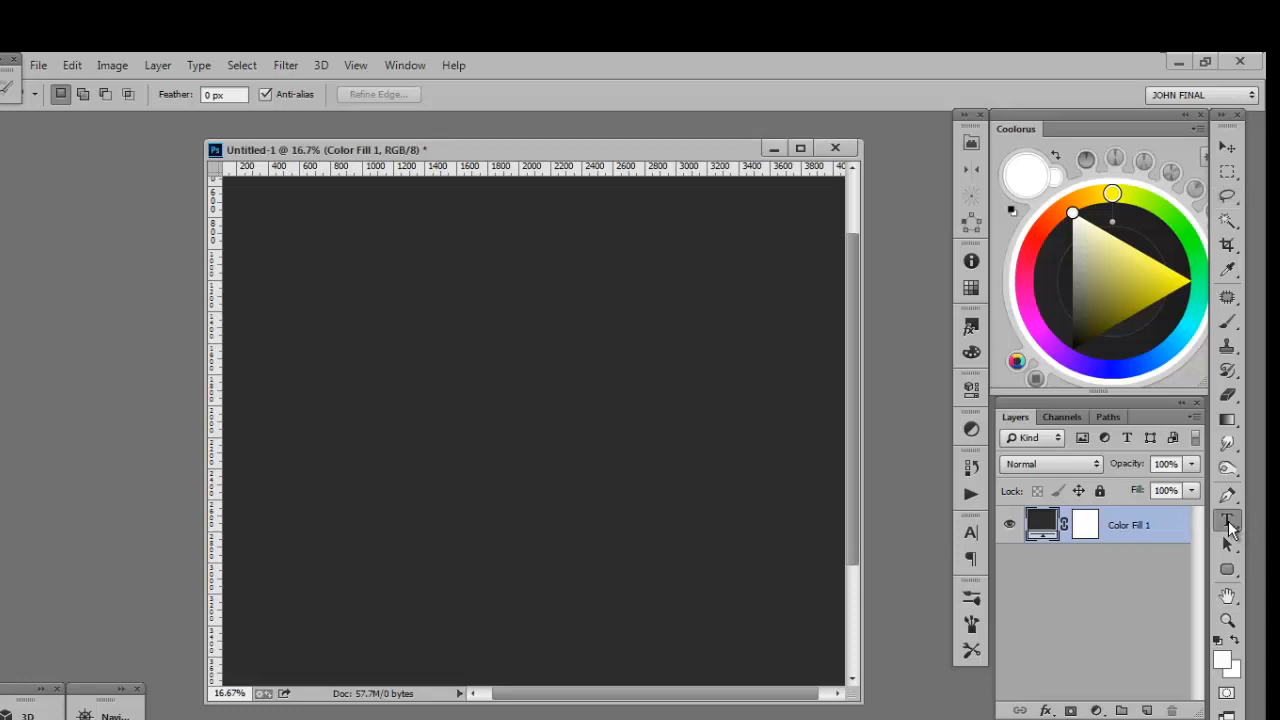
left_click(427, 408)
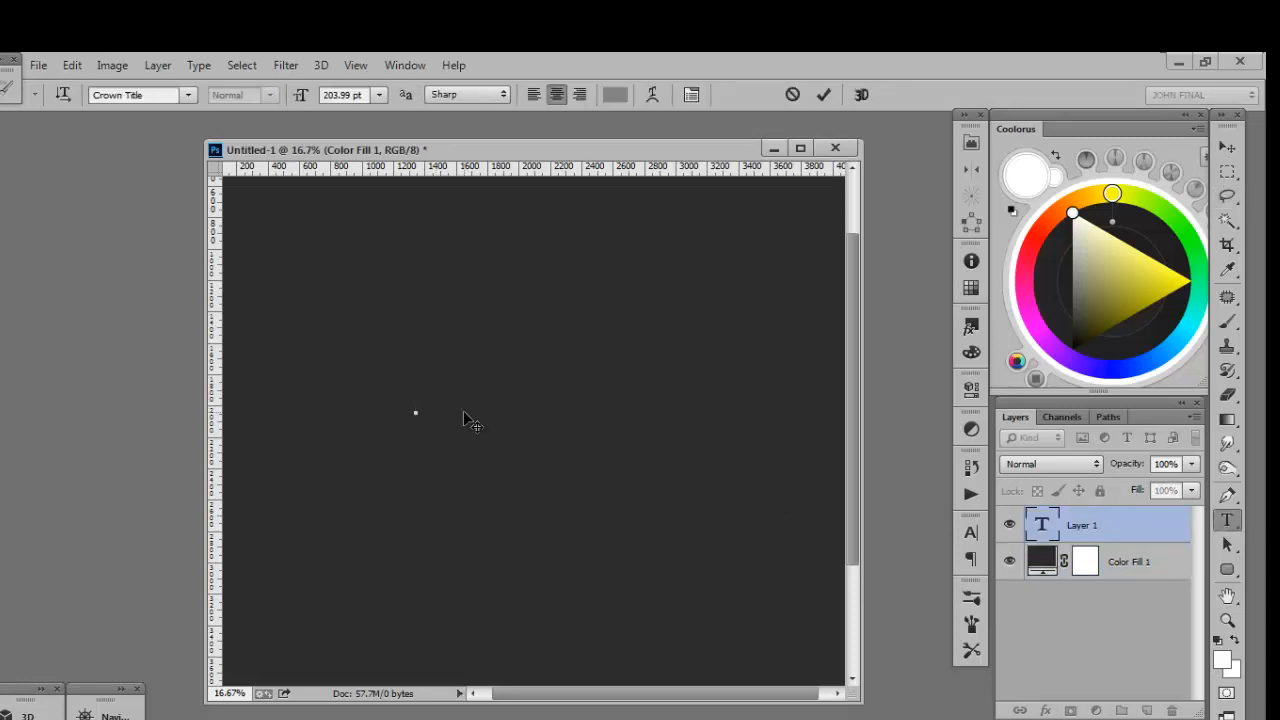
type("PIXEL")
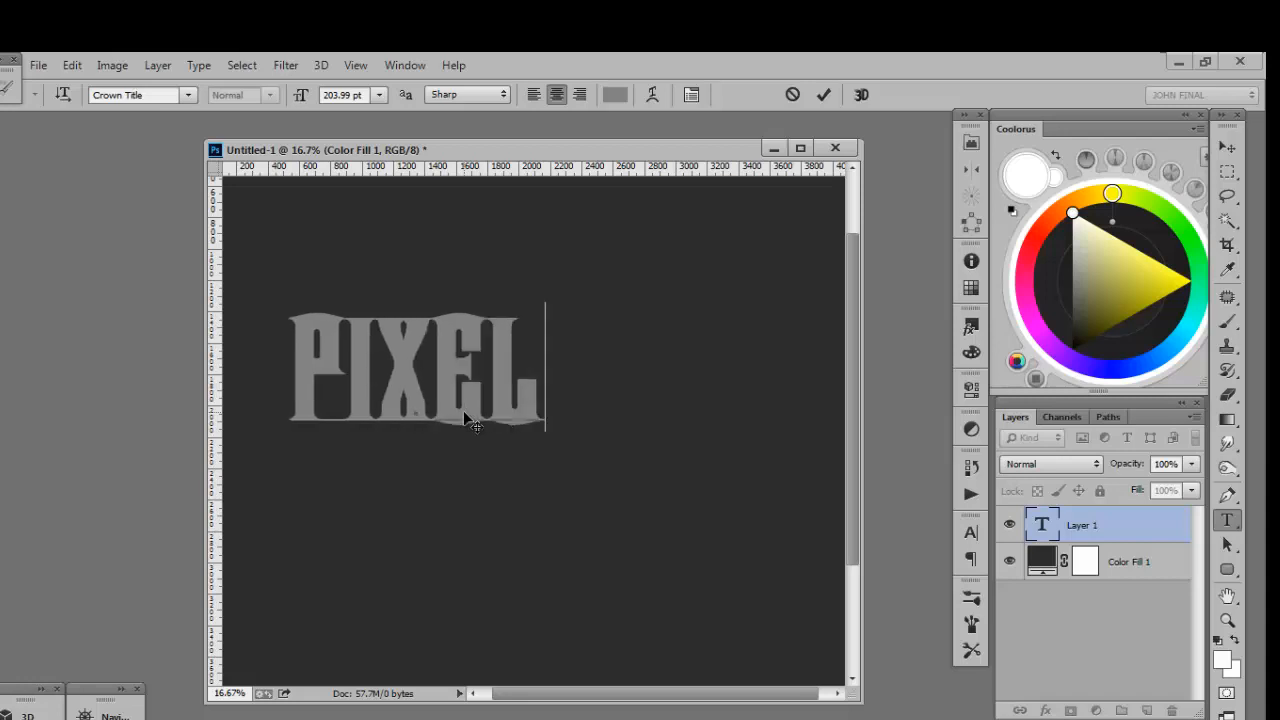
type(" MOSHPIT")
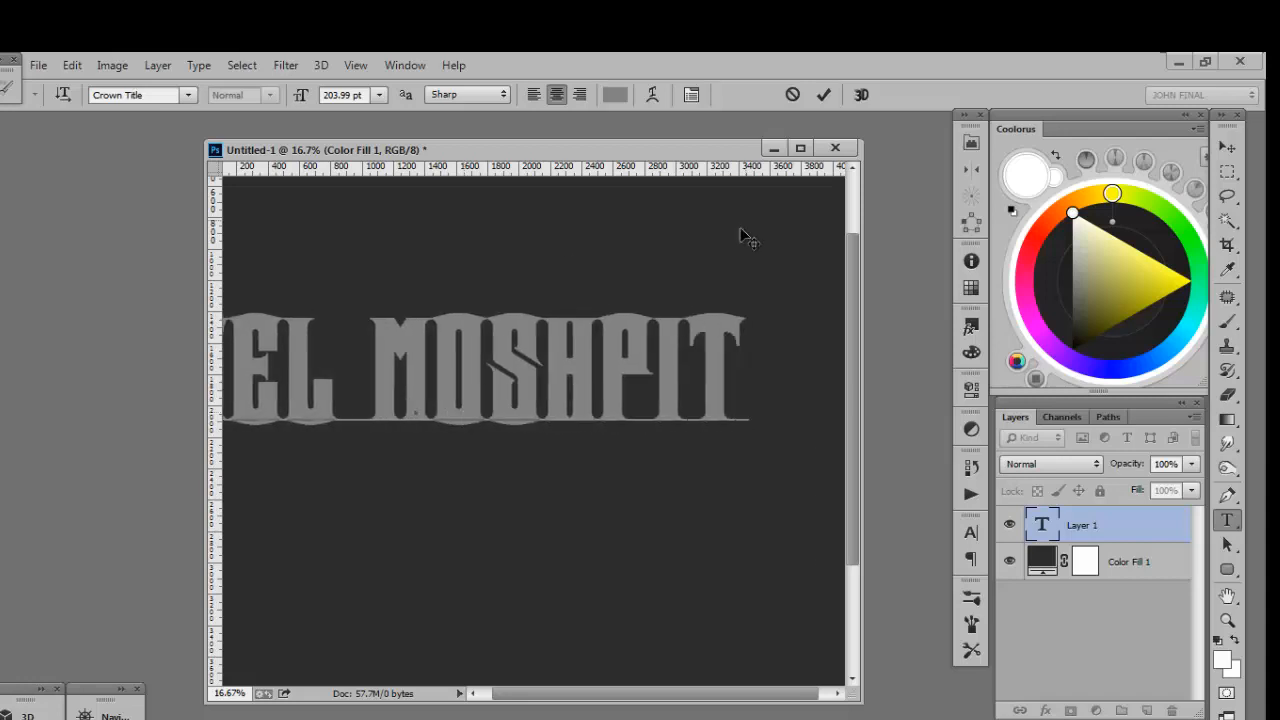
- Move the text to the horizontal middle of the canvas and scale it proportionally to about 90%
left_click(1226, 146)
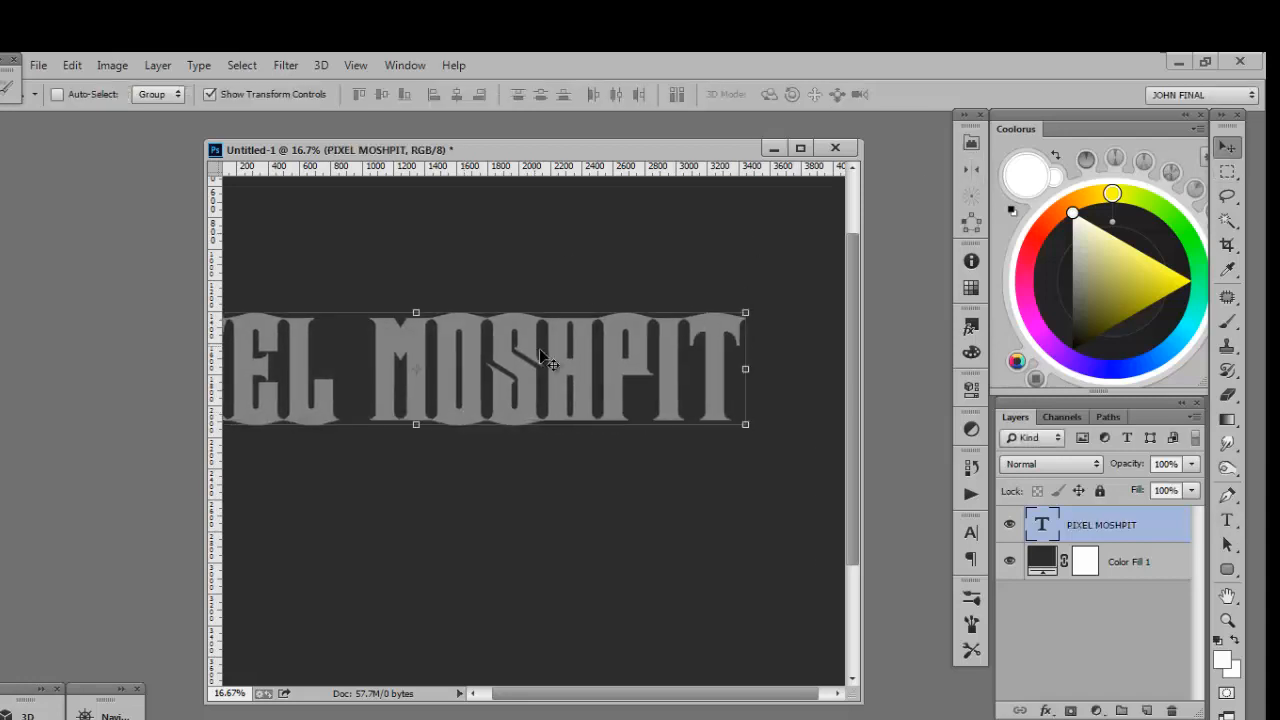
left_click_drag(539, 348, 657, 367)
key("ctrl+minus")
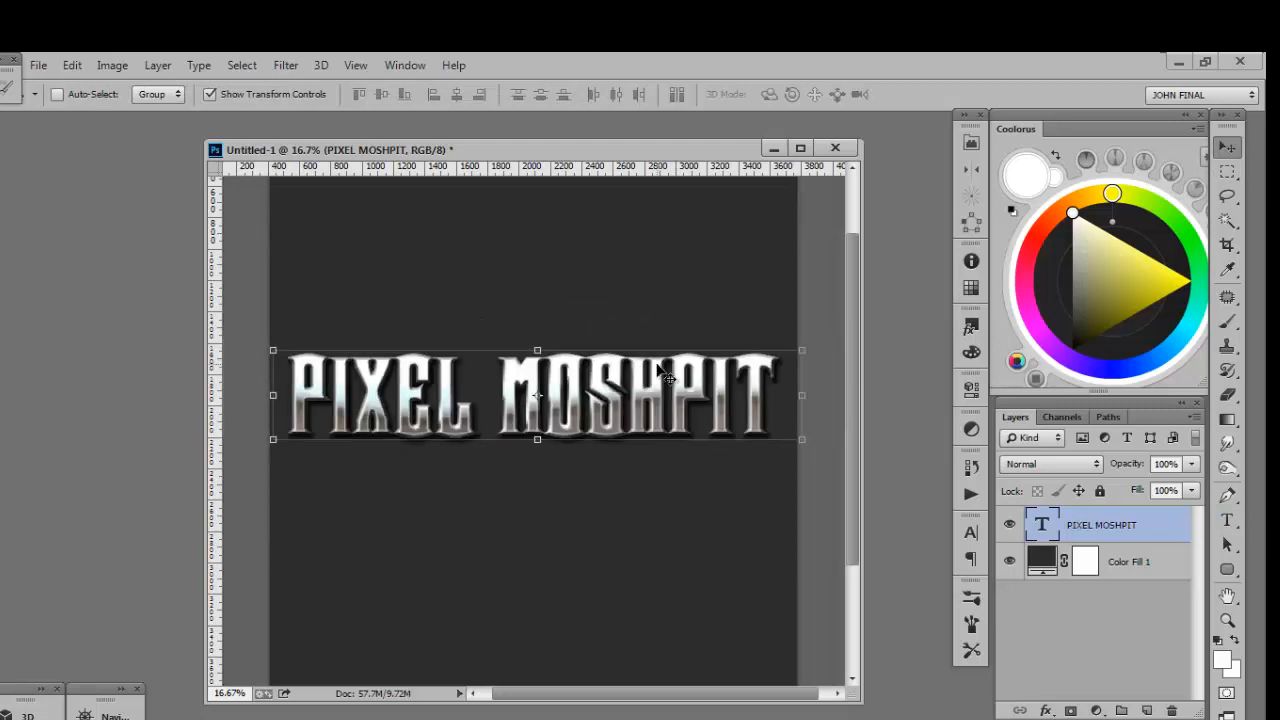
key("ctrl+t")
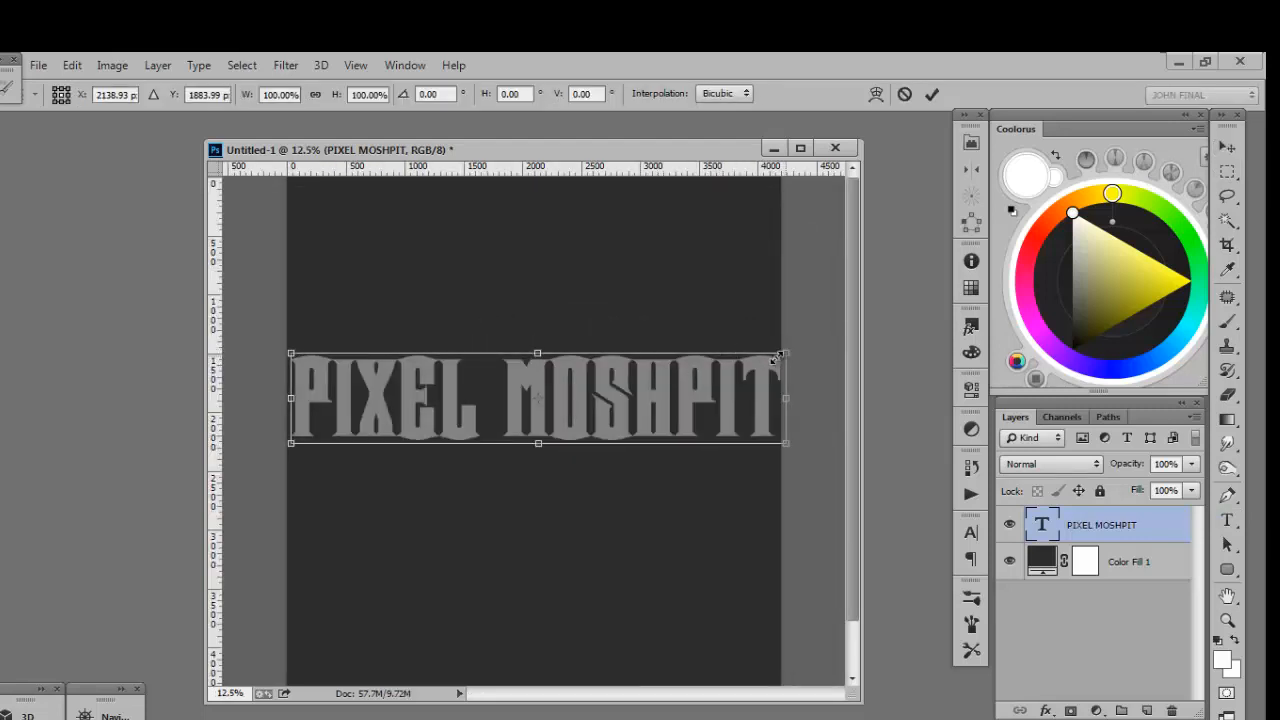
left_click_drag(776, 357, 761, 358)
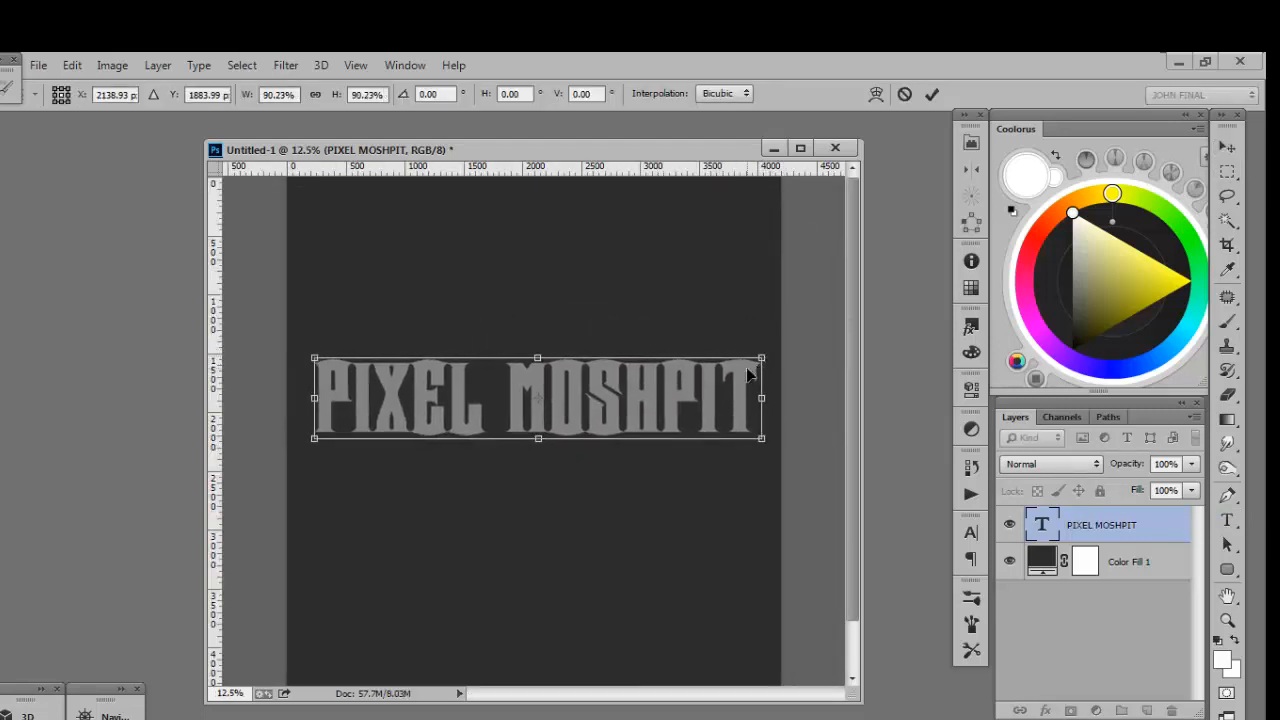
key("Return")
- Open the blending options of the PIXEL MOSHPIT layer and enable Bevel & Emboss
key("l")
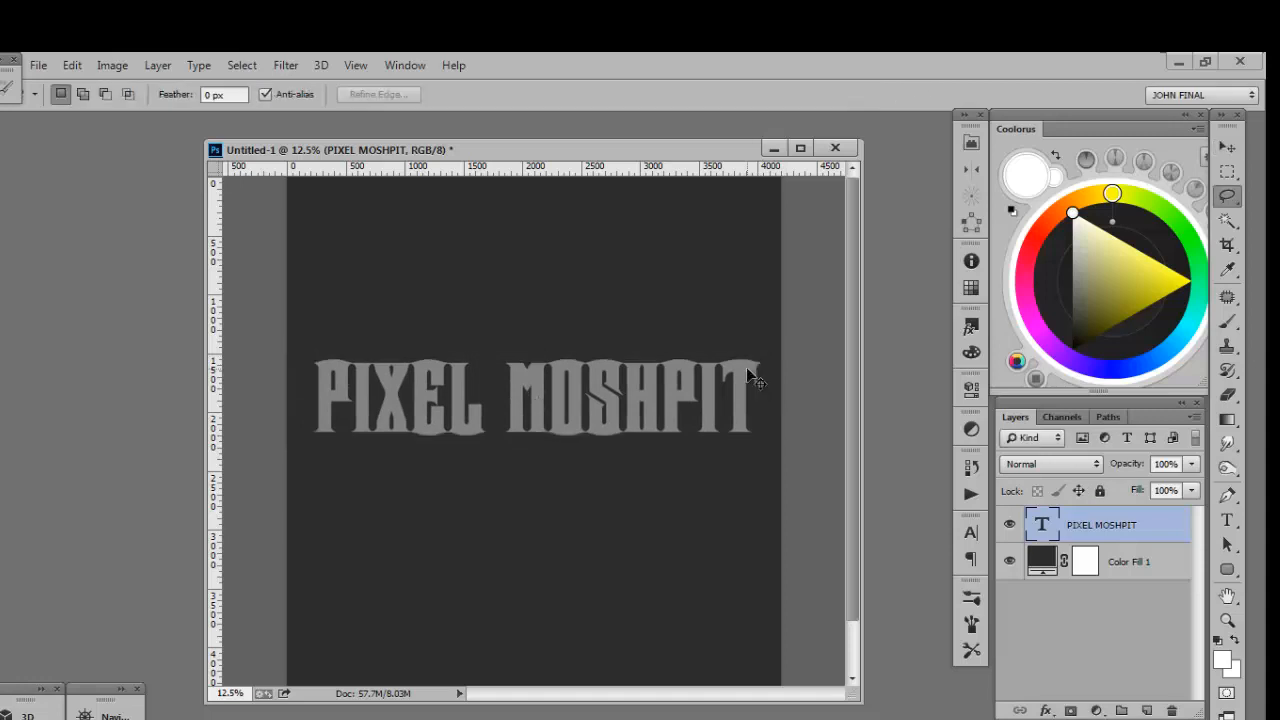
key("ctrl+plus")
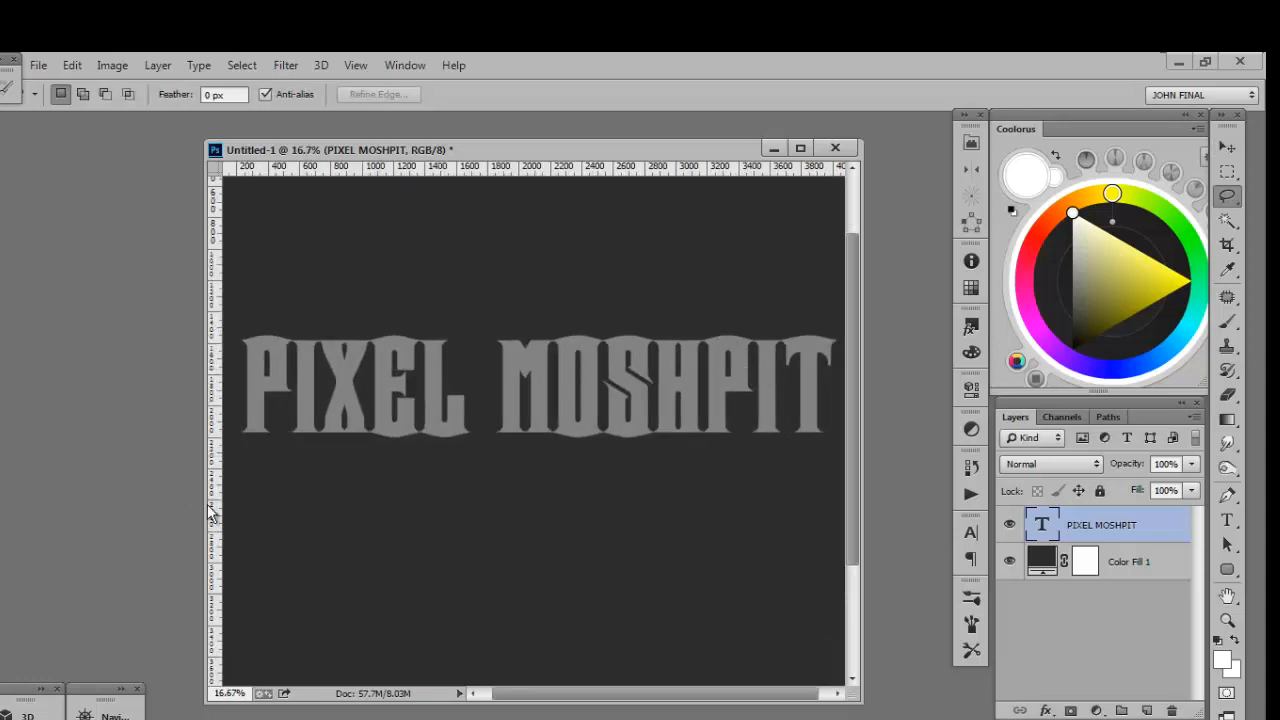
left_click_drag(200, 506, 42, 490)
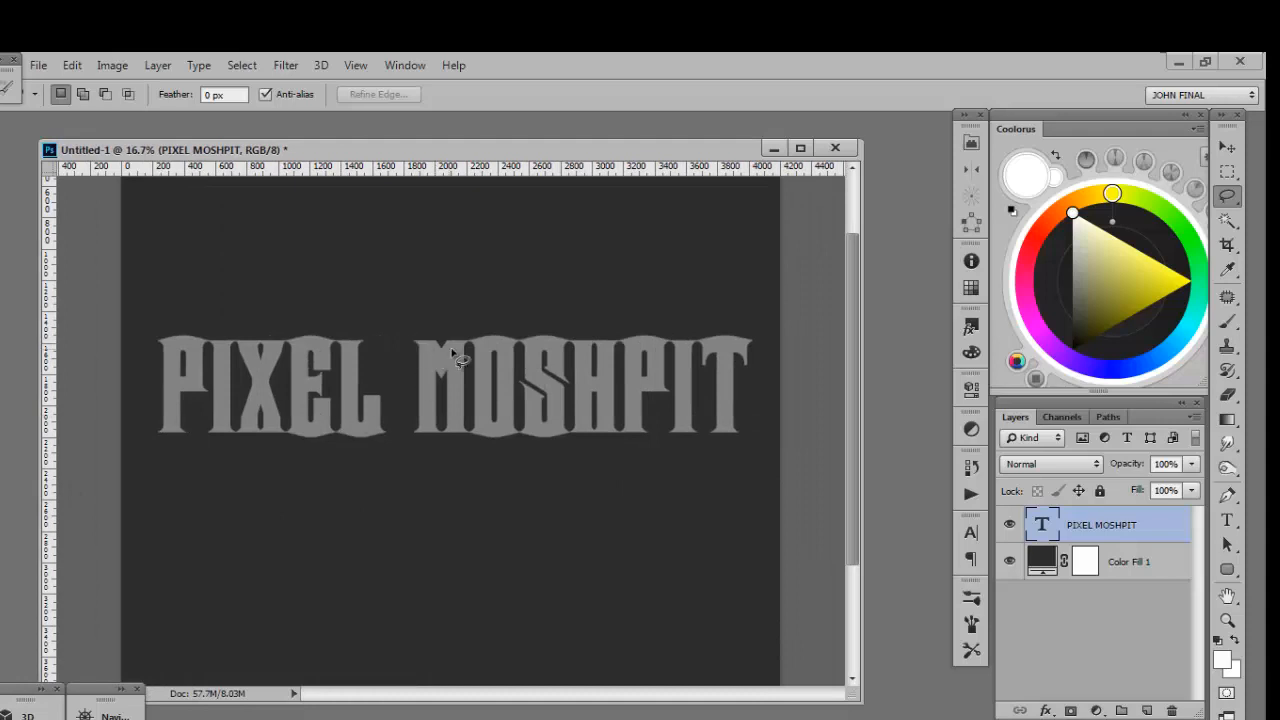
scroll(452, 355, "up", 2)
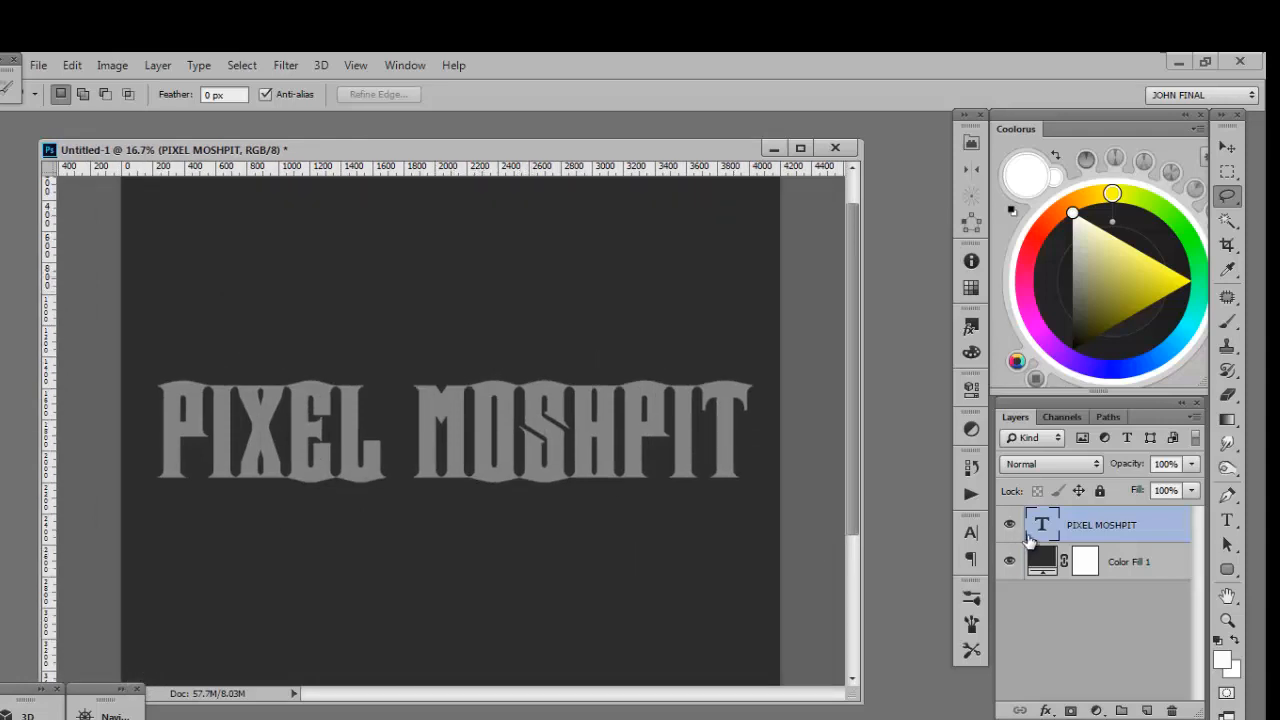
left_click(1046, 710)
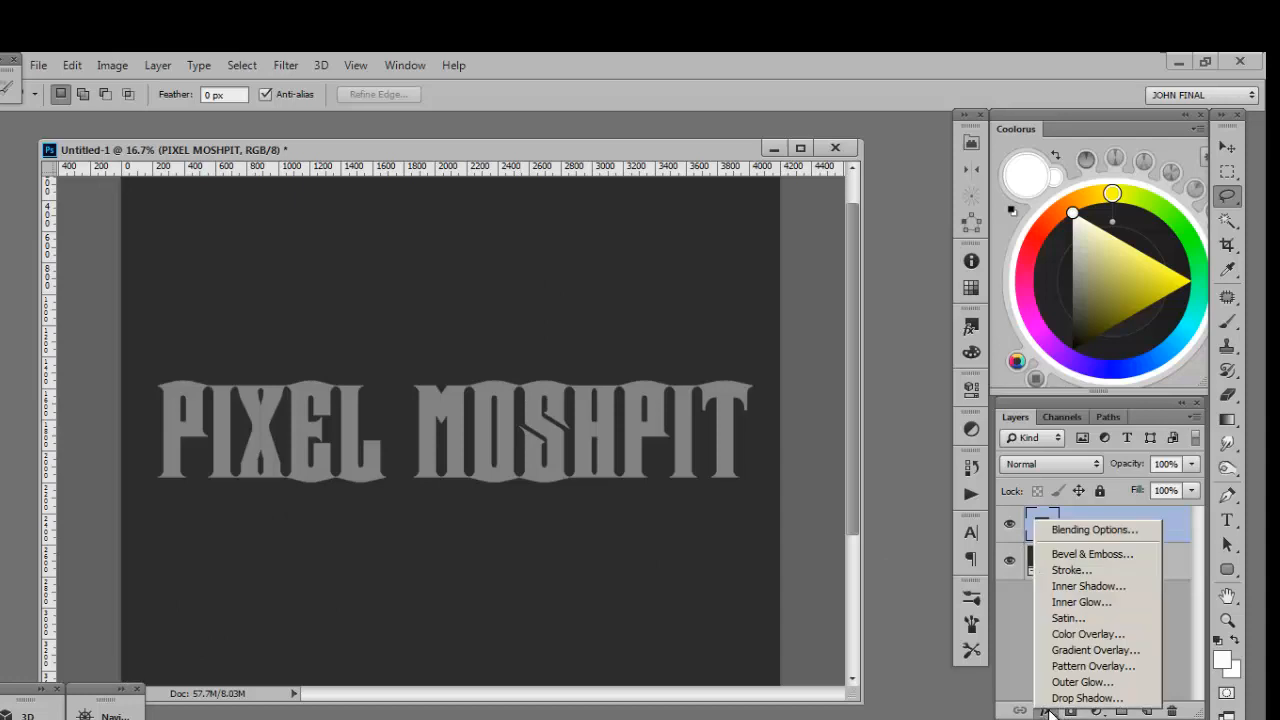
left_click(1072, 538)
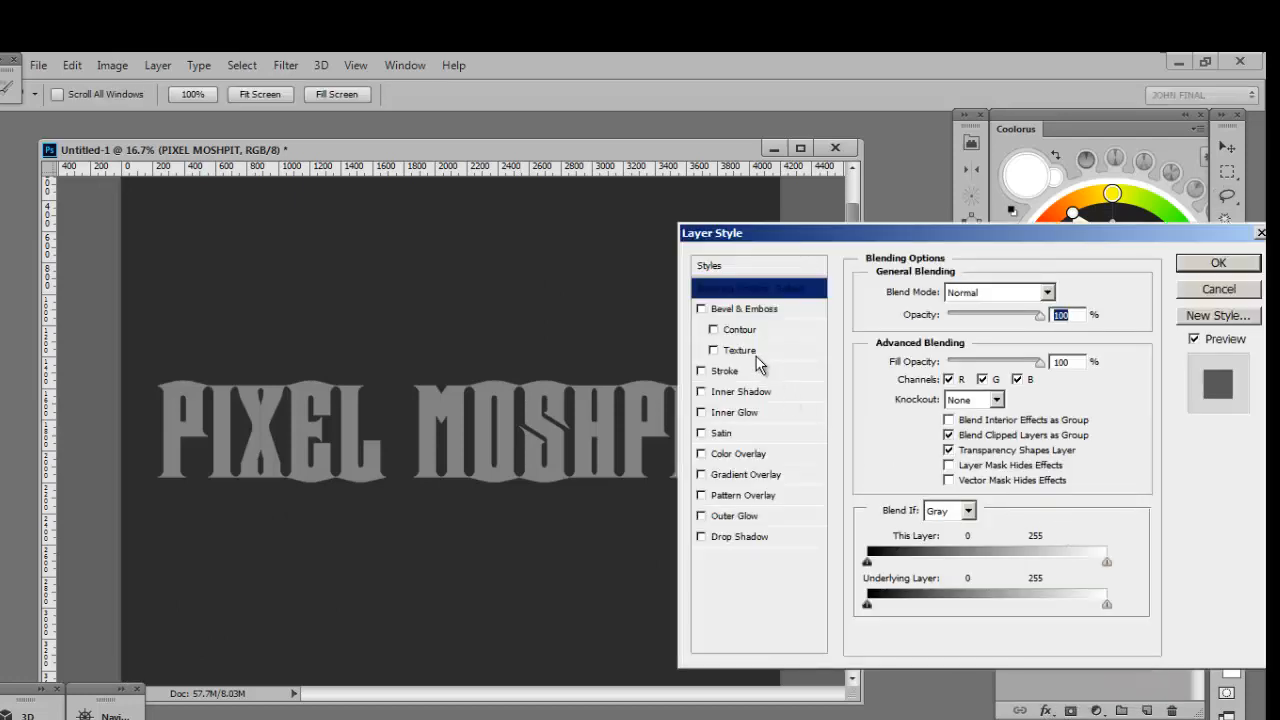
left_click(703, 309)
key("ctrl+plus")
key("ctrl+plus")
key("ctrl+plus")
key("ctrl+plus")
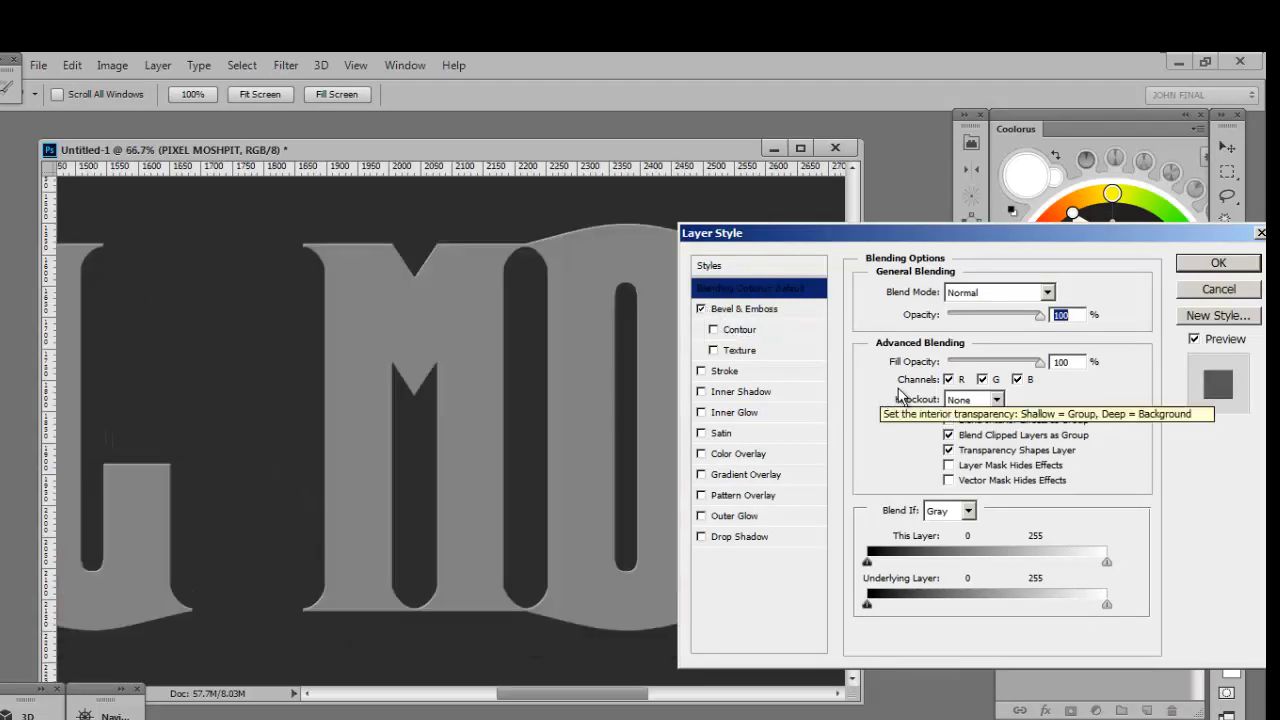
left_click(995, 292)
left_click(846, 338)
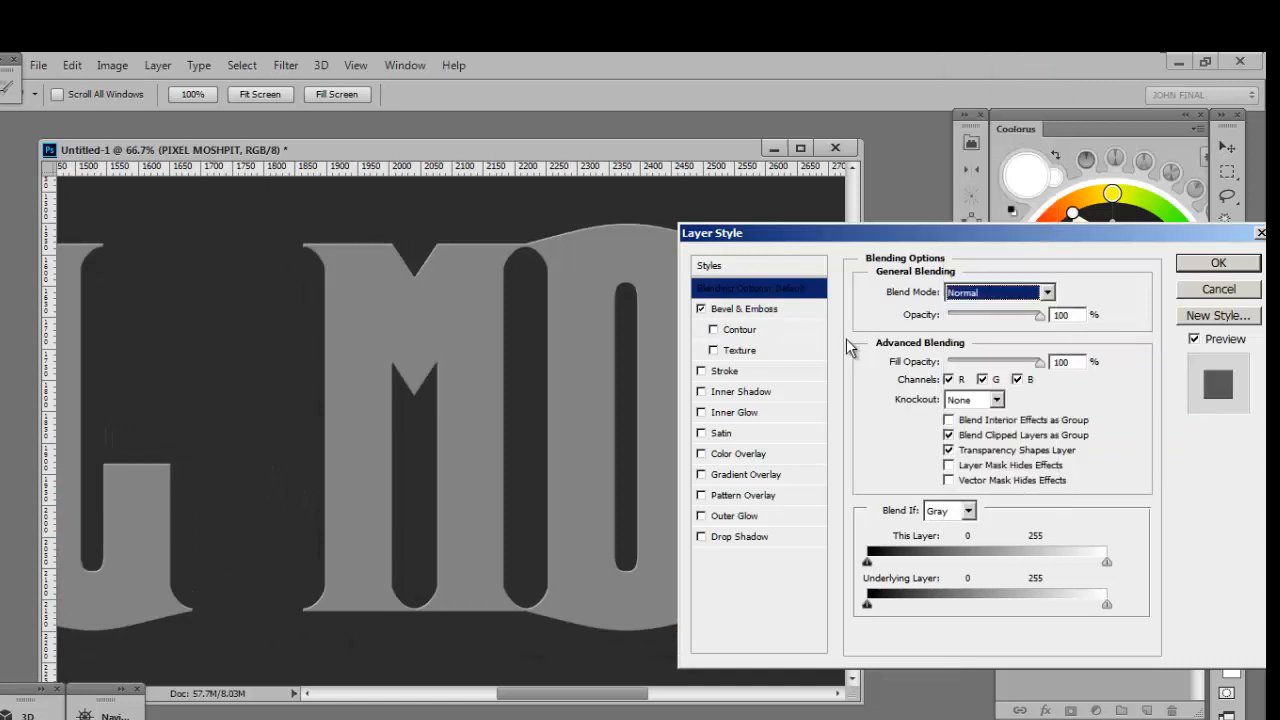
- Set the Bevel & Emboss technique to Chisel Hard, with a depth of 1000% and a size of 8 px
left_click(796, 311)
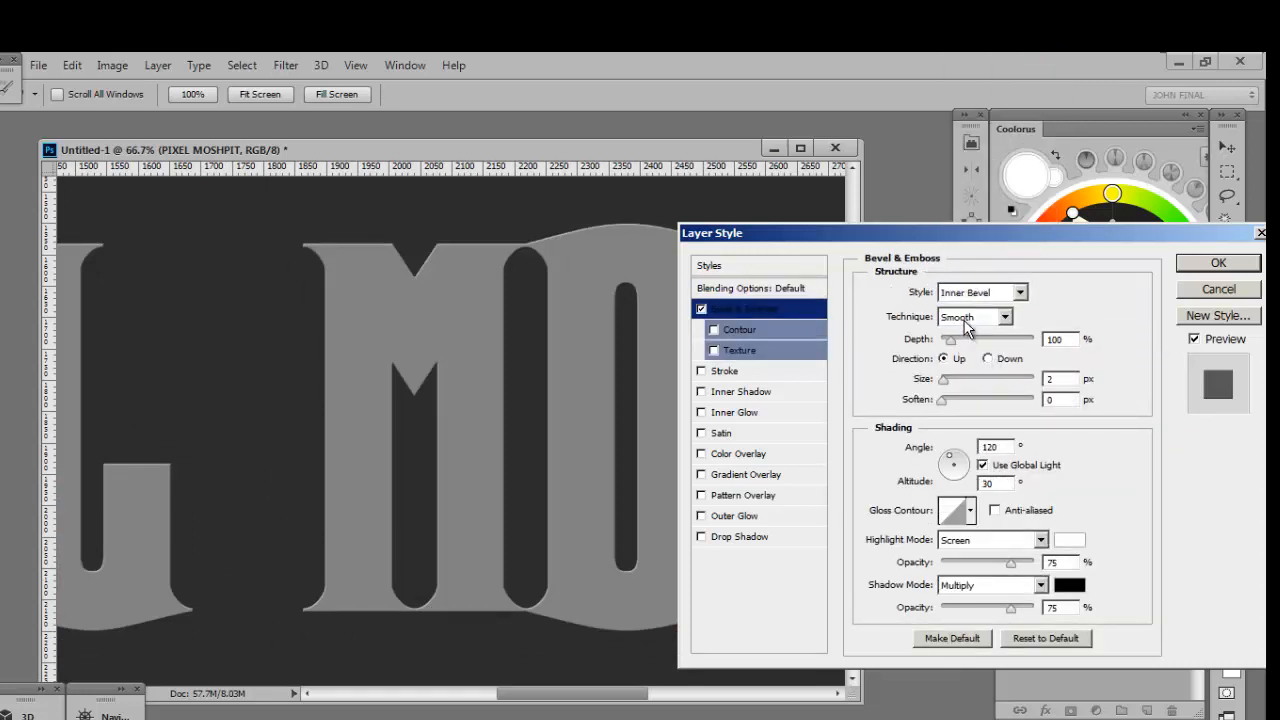
left_click(968, 318)
left_click(967, 352)
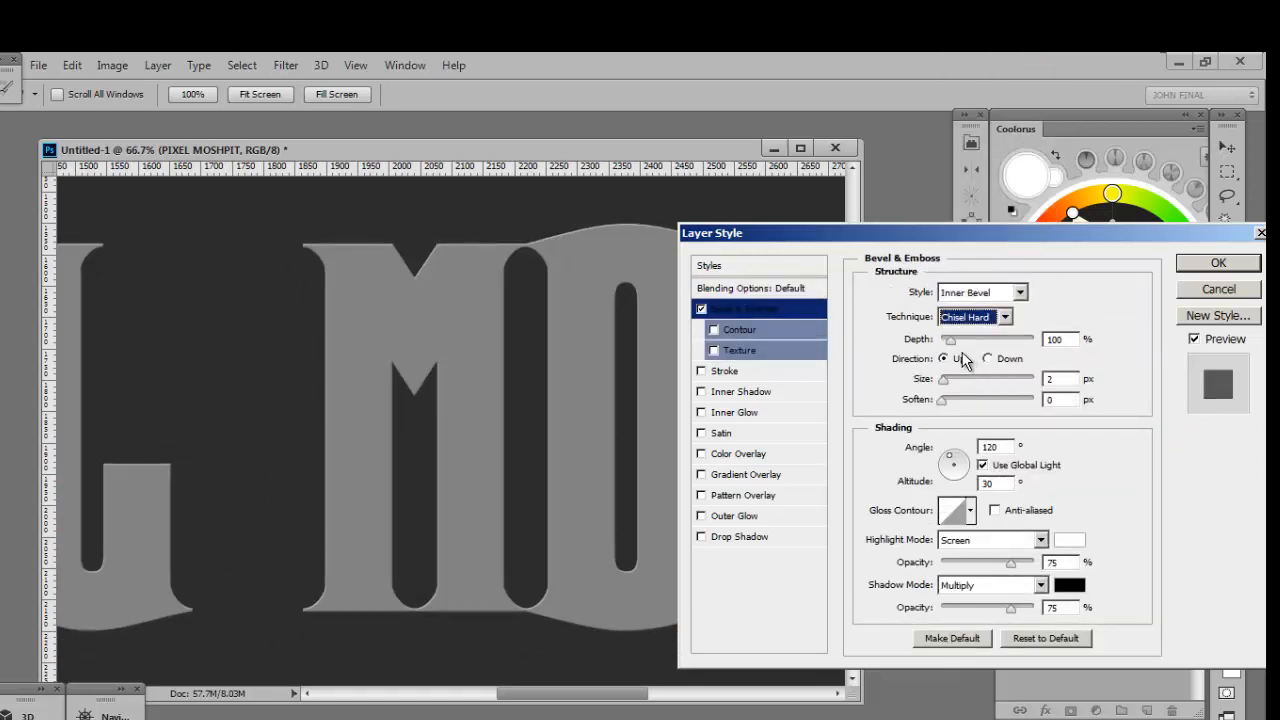
left_click_drag(944, 342, 1065, 342)
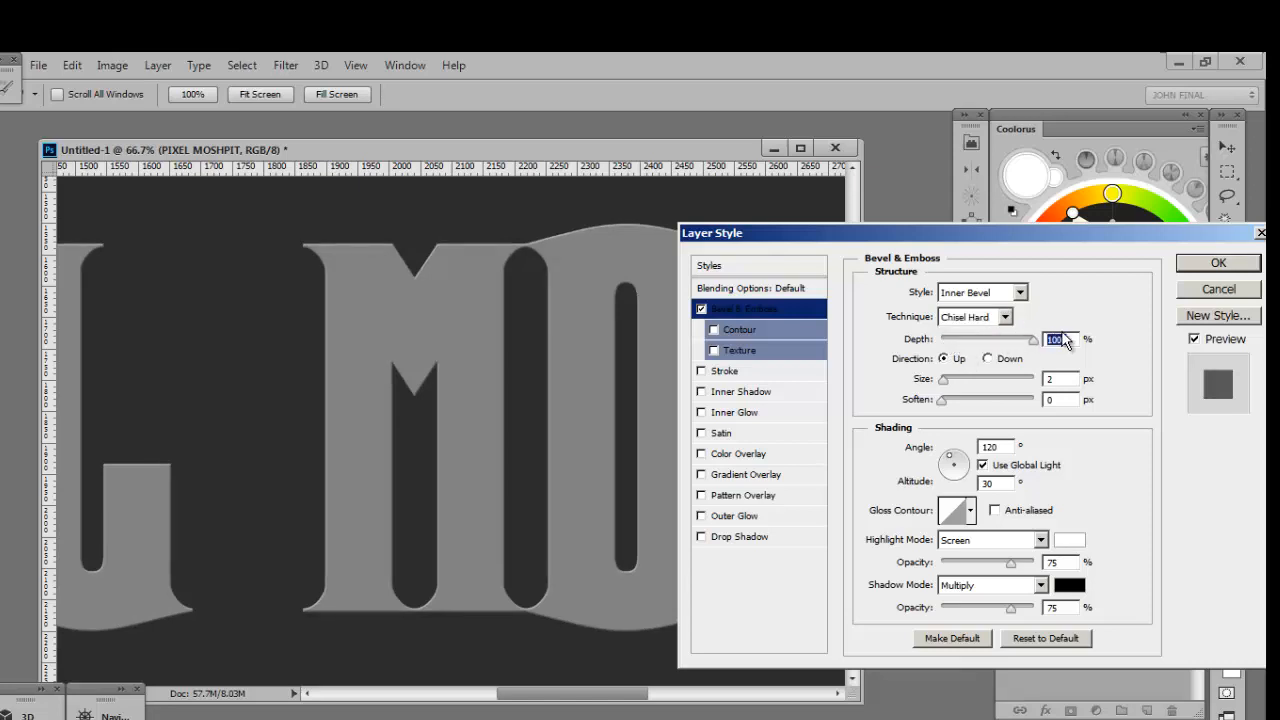
left_click_drag(943, 380, 949, 381)
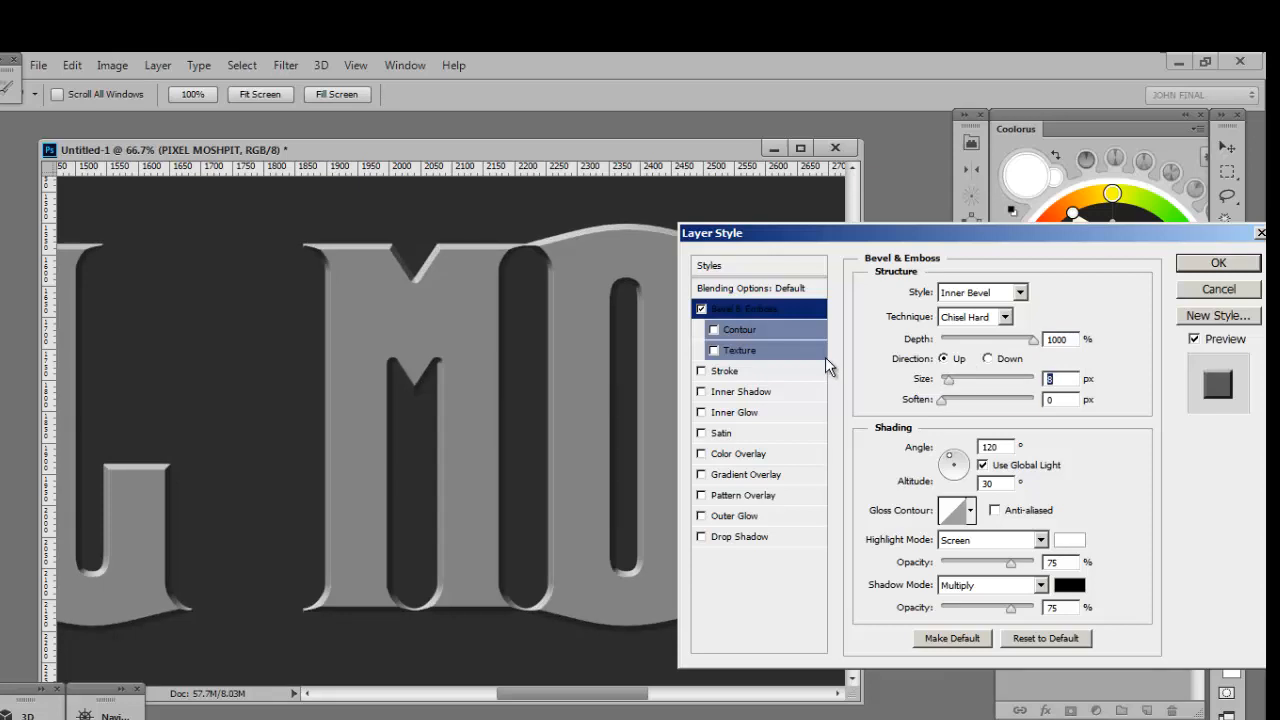
- Enable the bevel's Contour option and choose the Cove - Deep contour
left_click(739, 331)
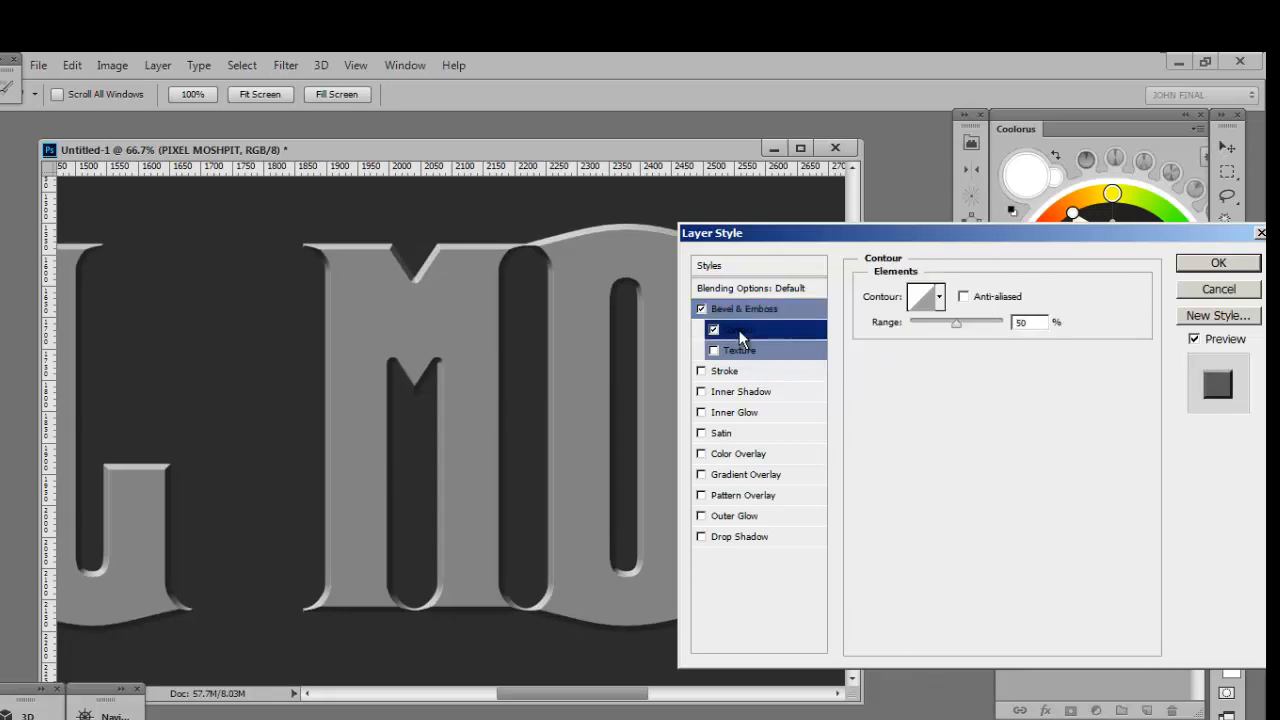
left_click(939, 297)
left_click(893, 341)
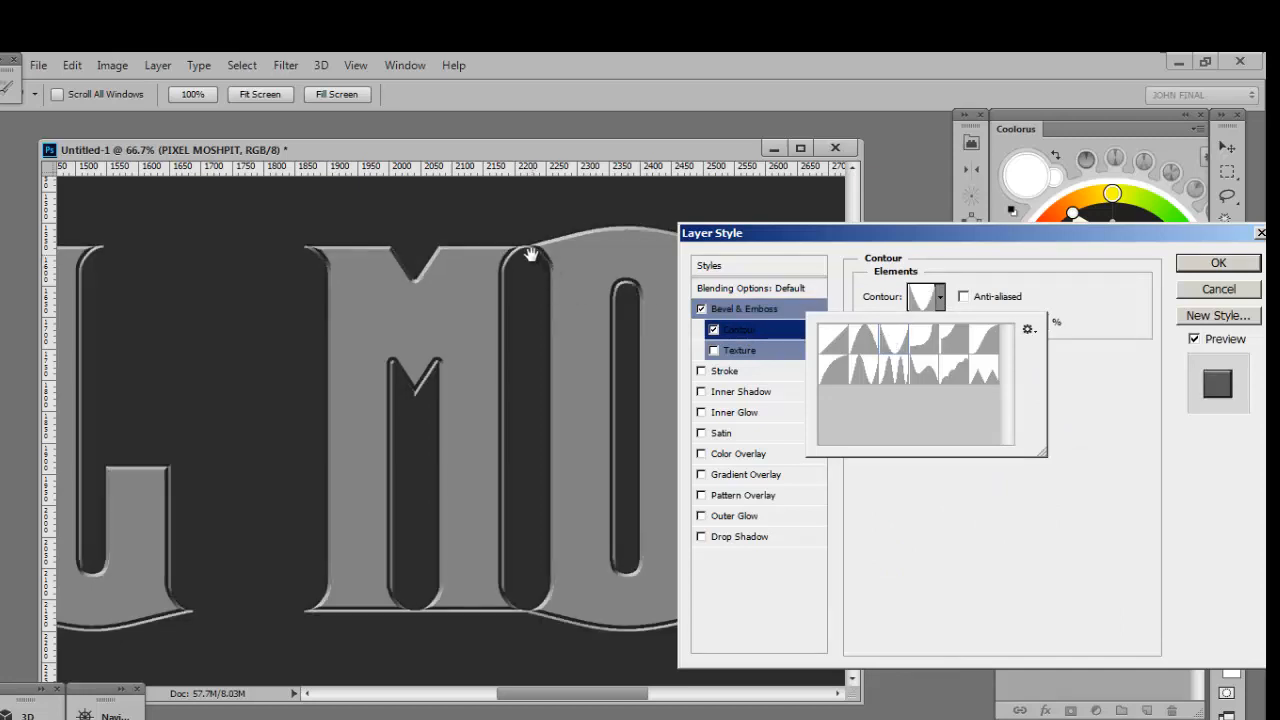
left_click(921, 350)
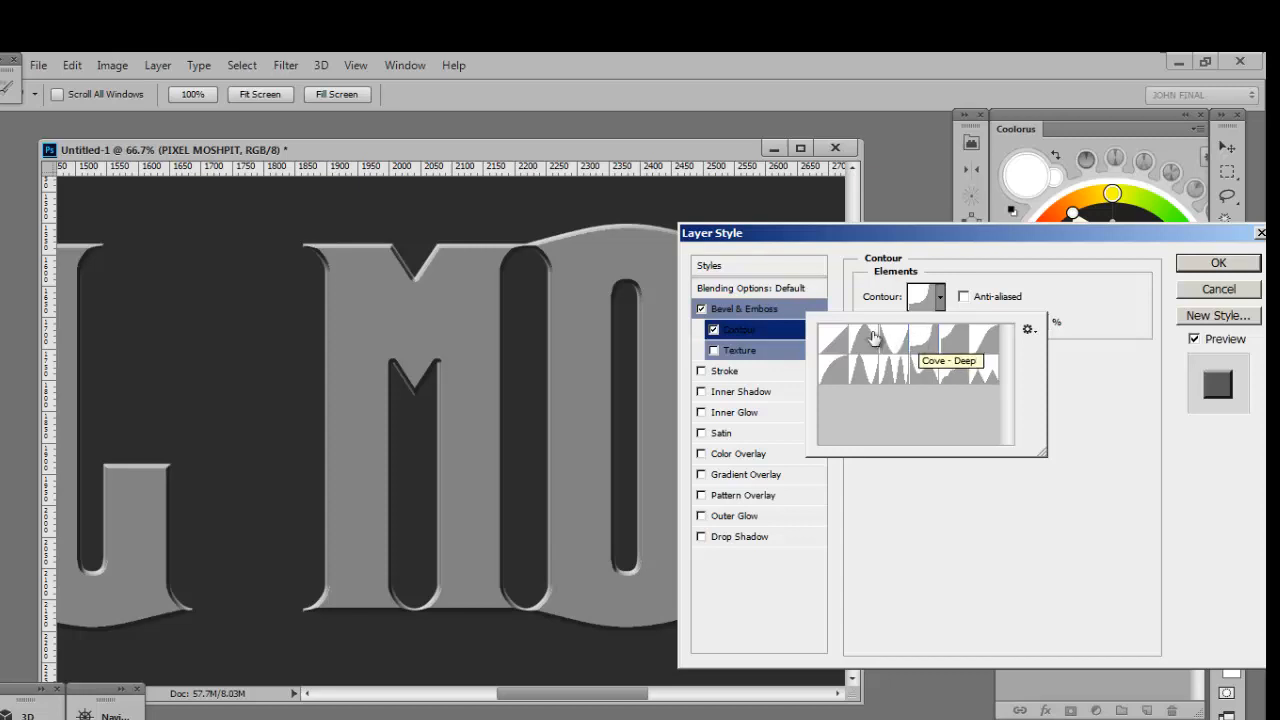
left_click(1033, 255)
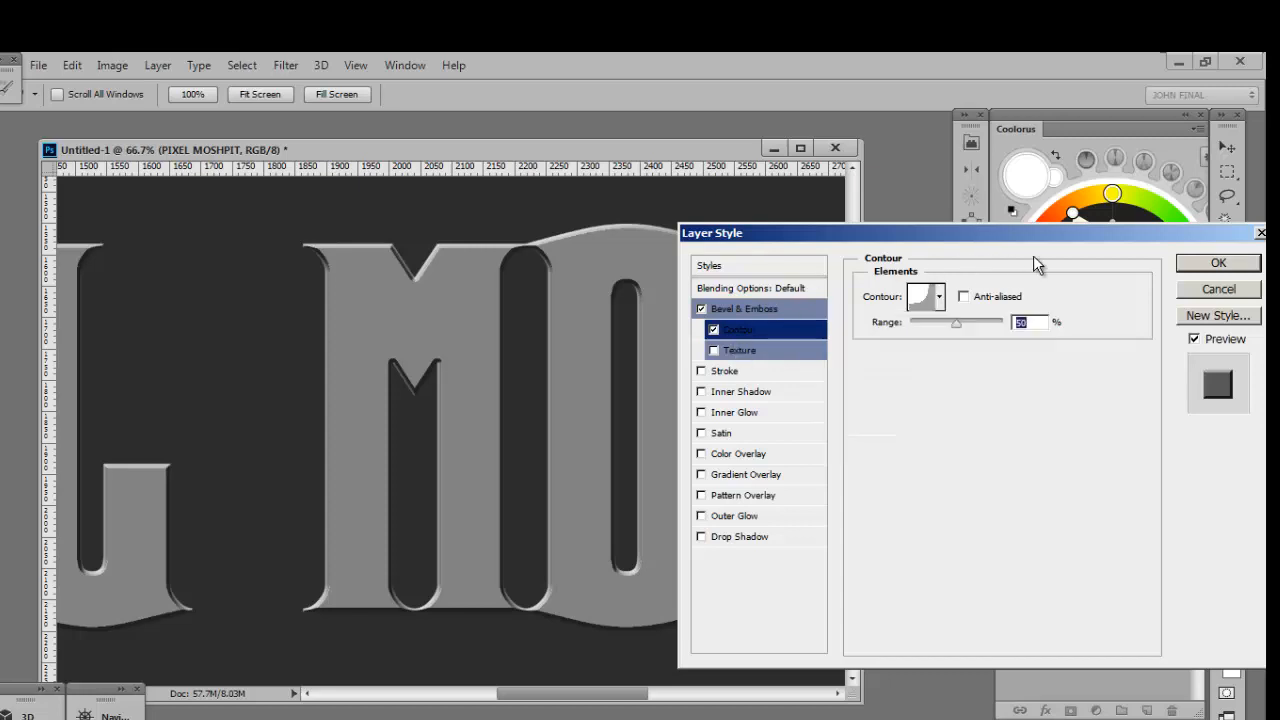
- Enable a Stroke with a gradient fill and apply the striped gray-and-white metallic gradient preset
left_click(727, 372)
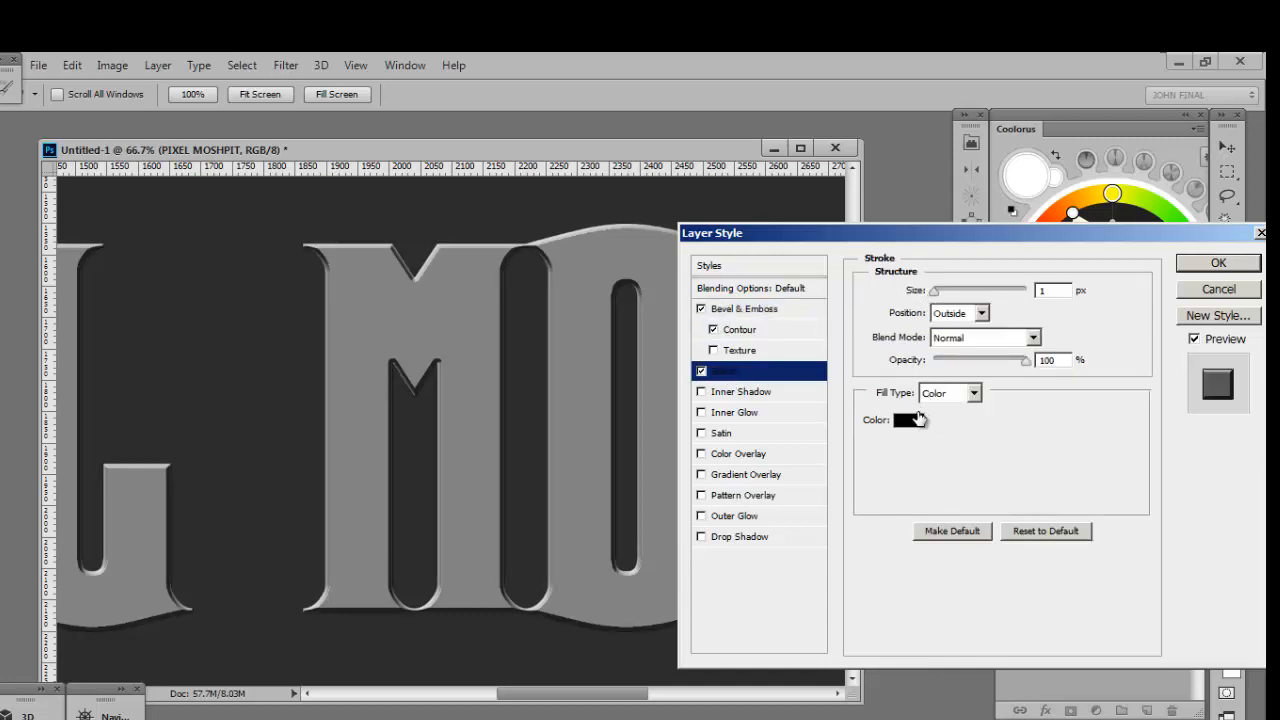
left_click(966, 393)
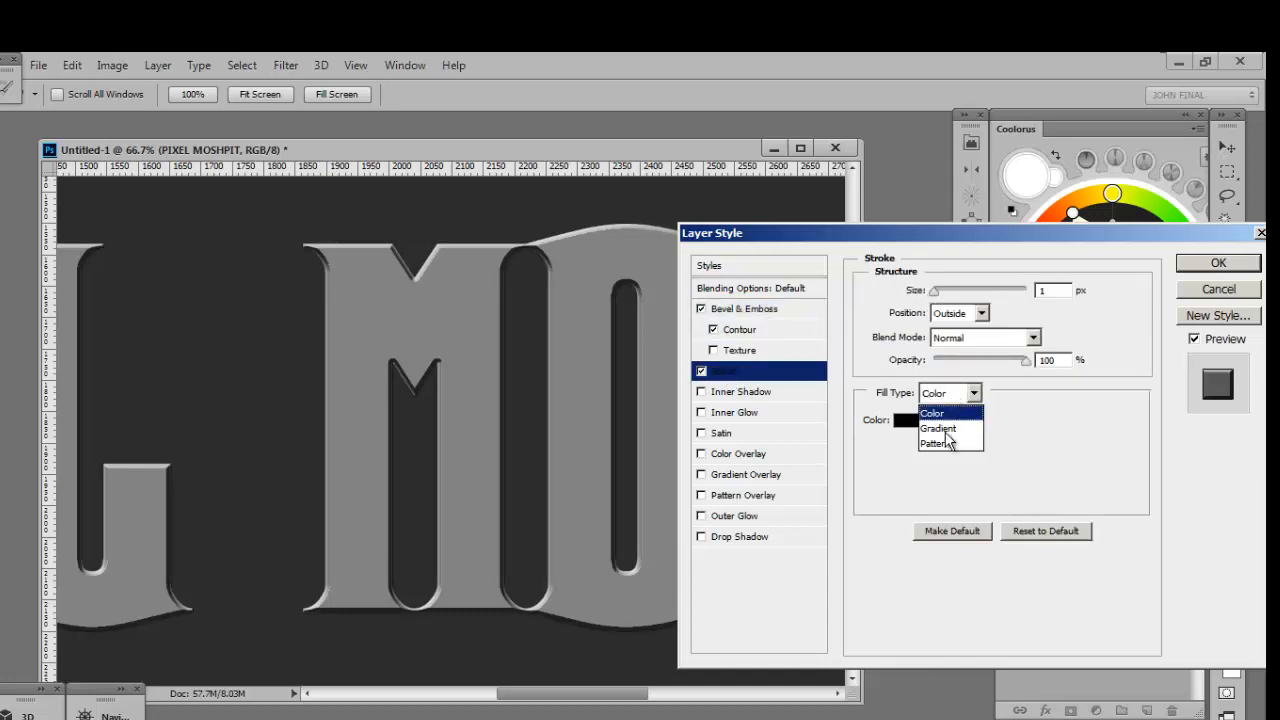
left_click(946, 431)
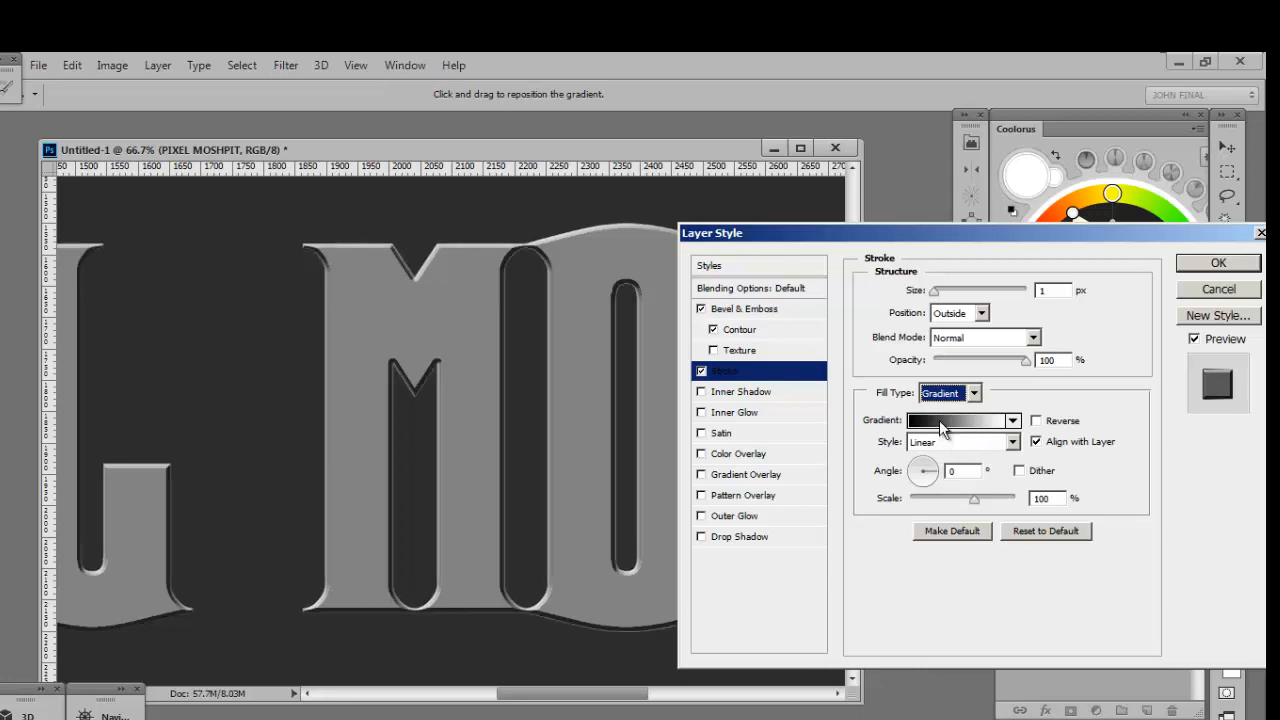
left_click(939, 420)
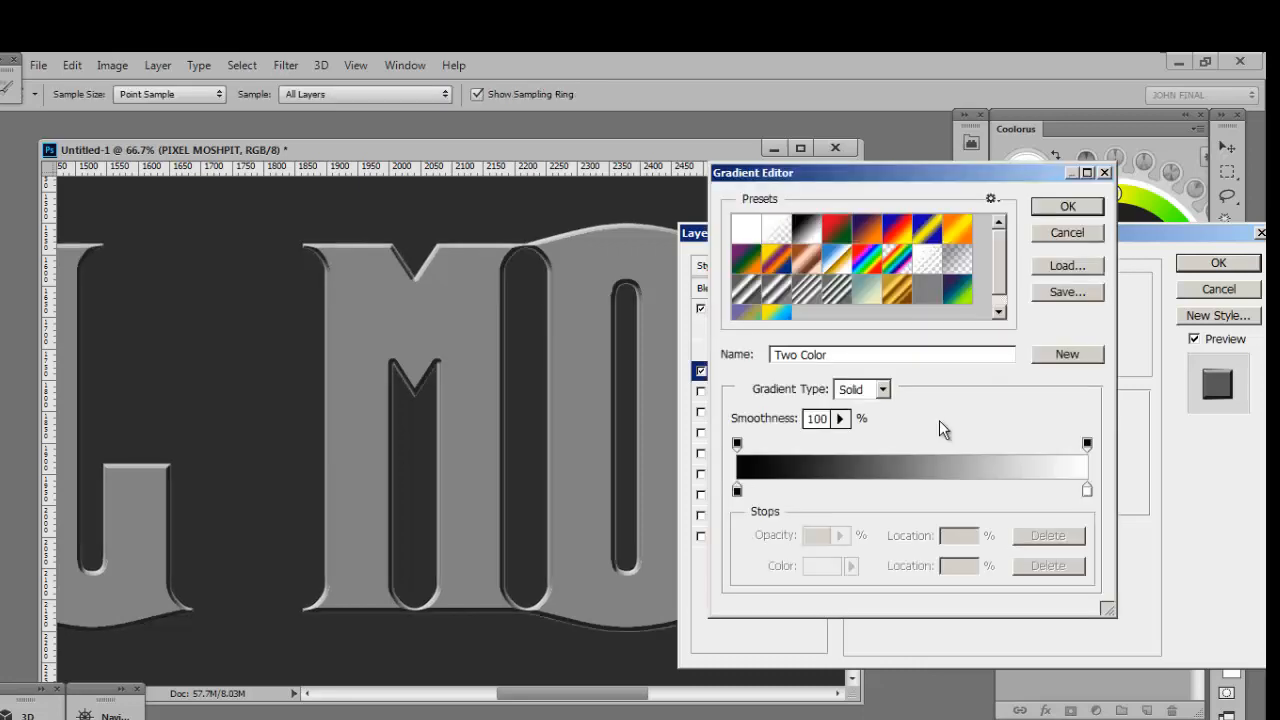
left_click(808, 296)
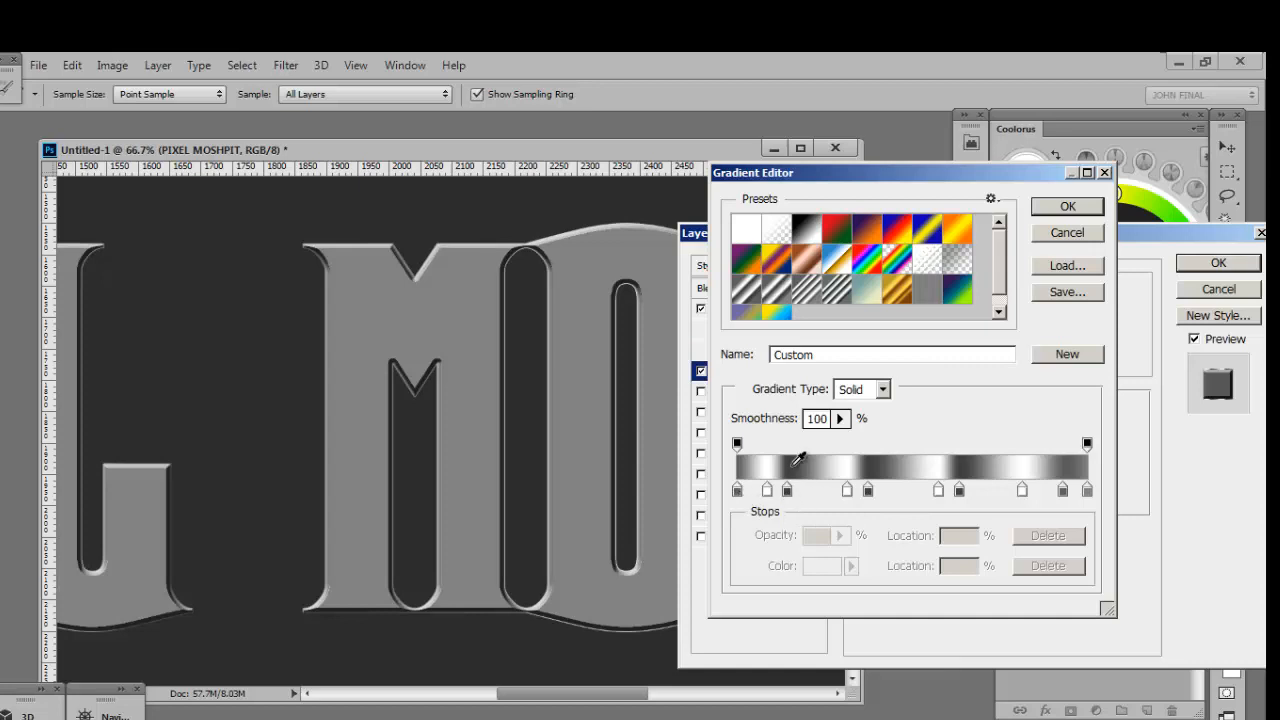
left_click(1067, 207)
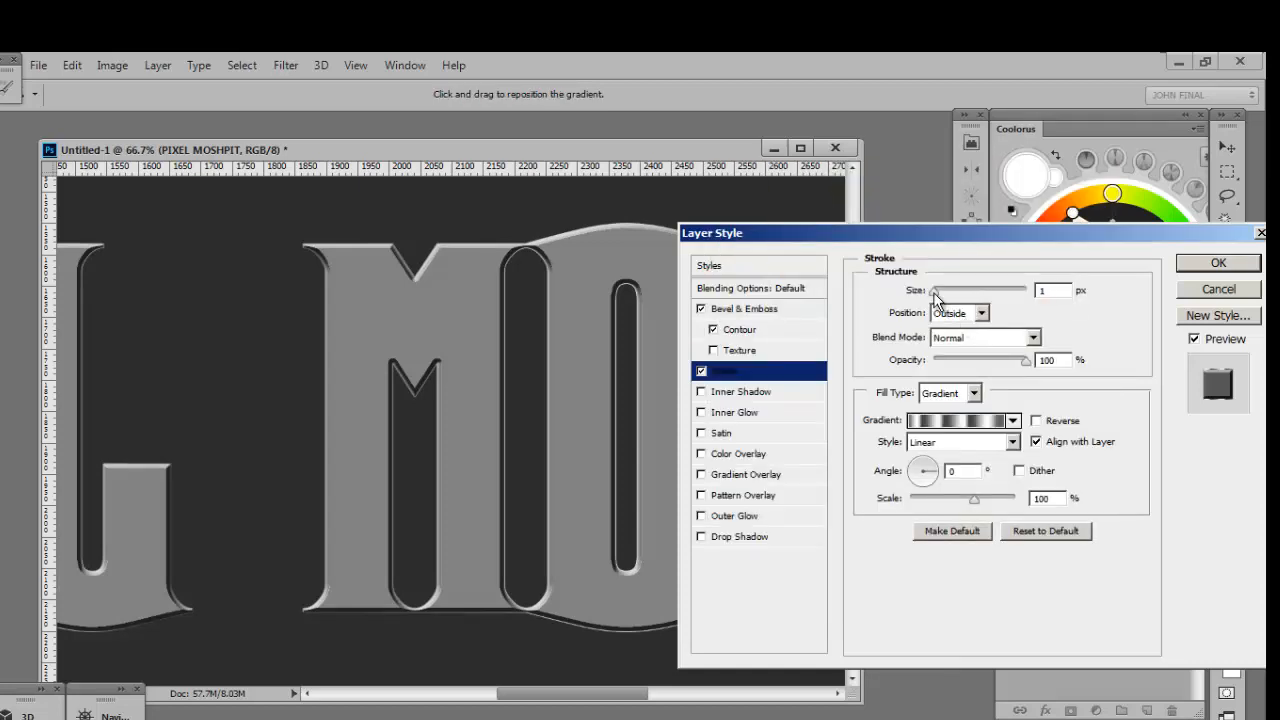
- Position the gradient stroke inside the letters and set its size to 12 px
left_click(938, 292)
left_click_drag(938, 292, 943, 290)
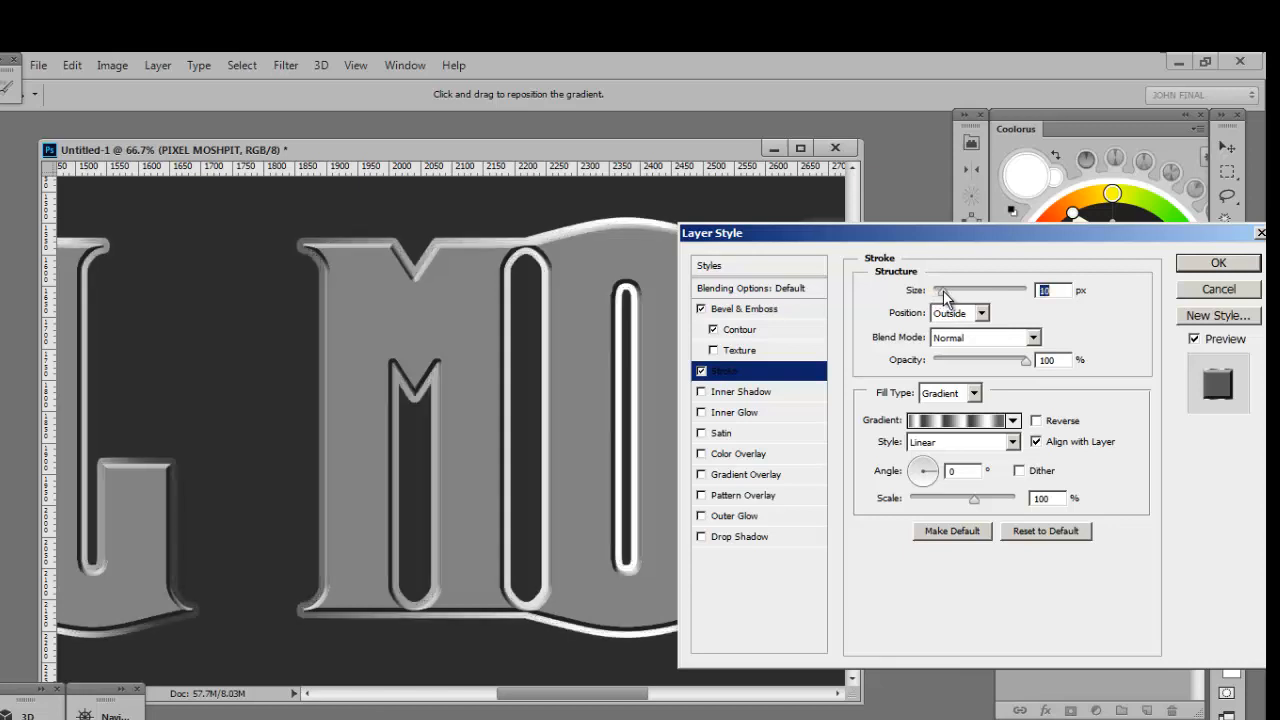
left_click(952, 314)
left_click(955, 340)
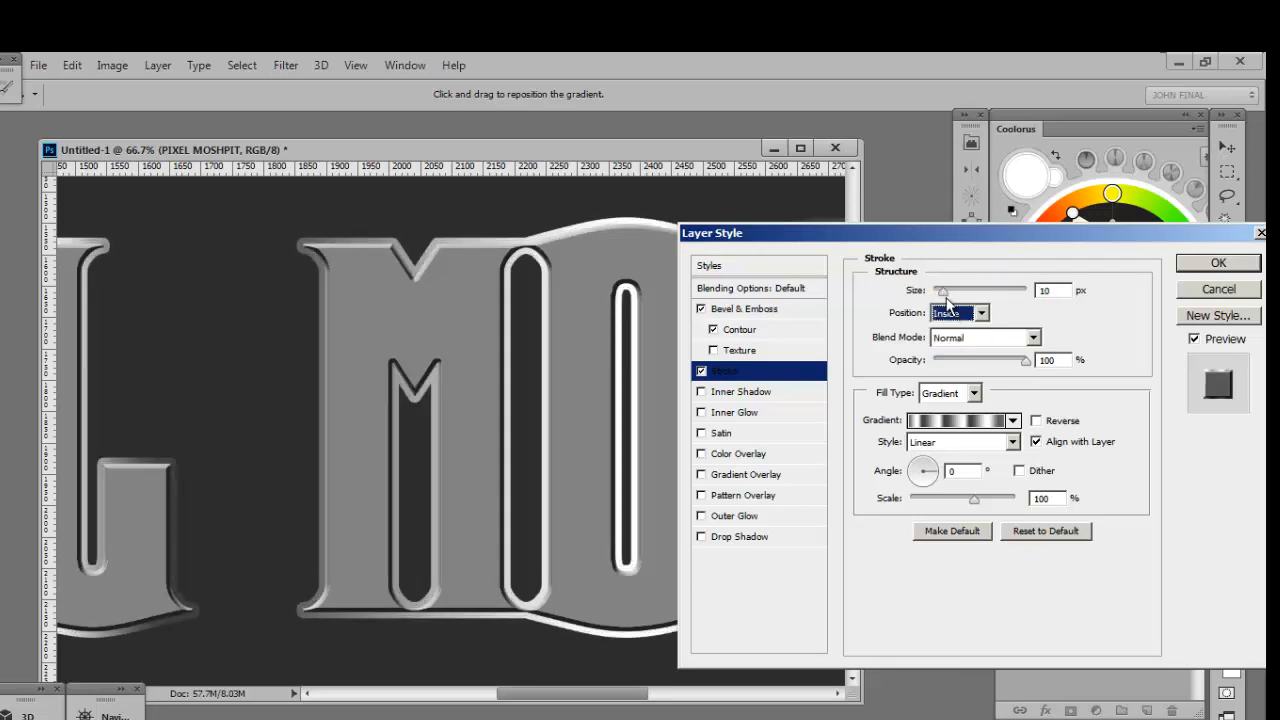
left_click_drag(945, 295, 945, 294)
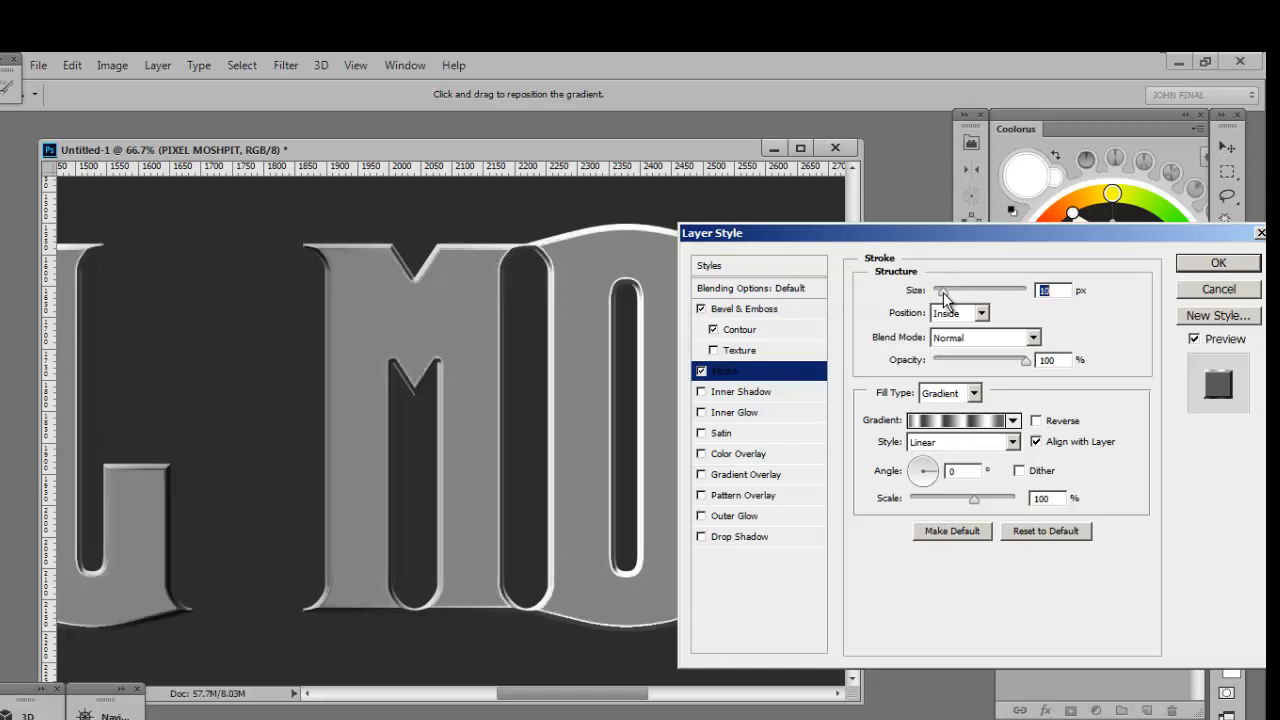
left_click_drag(945, 298, 950, 300)
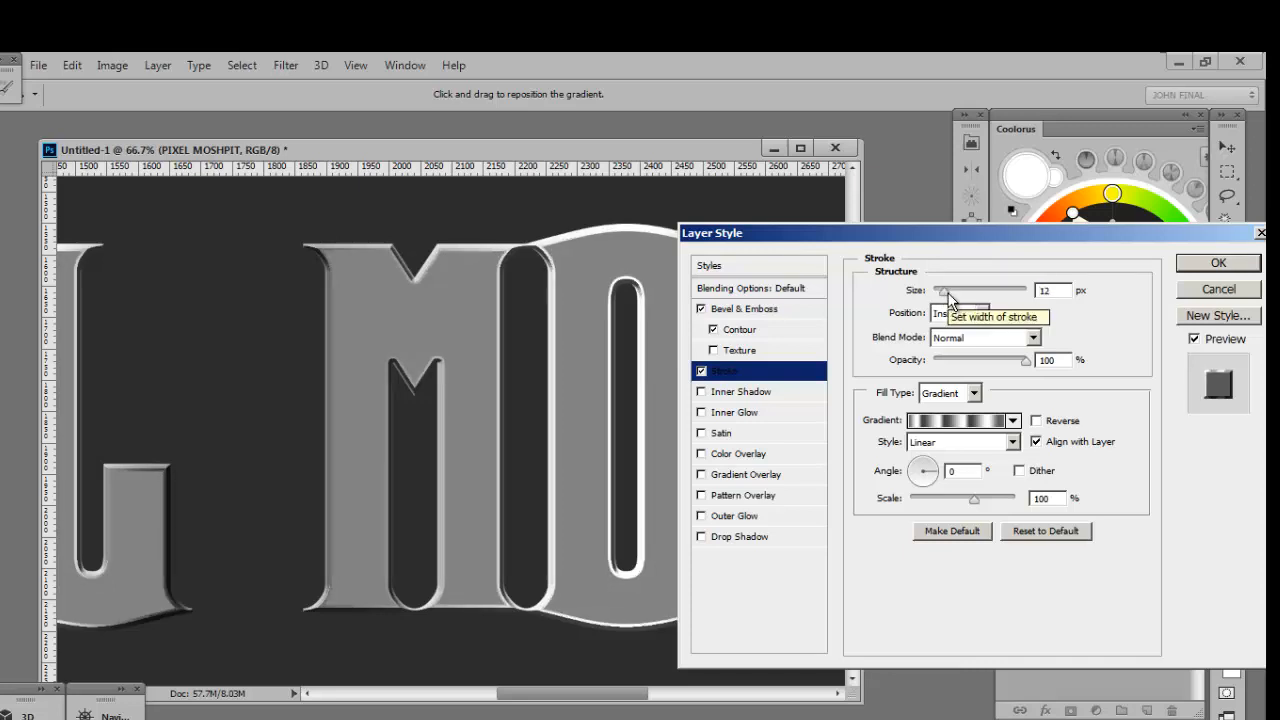
double_click(1047, 291)
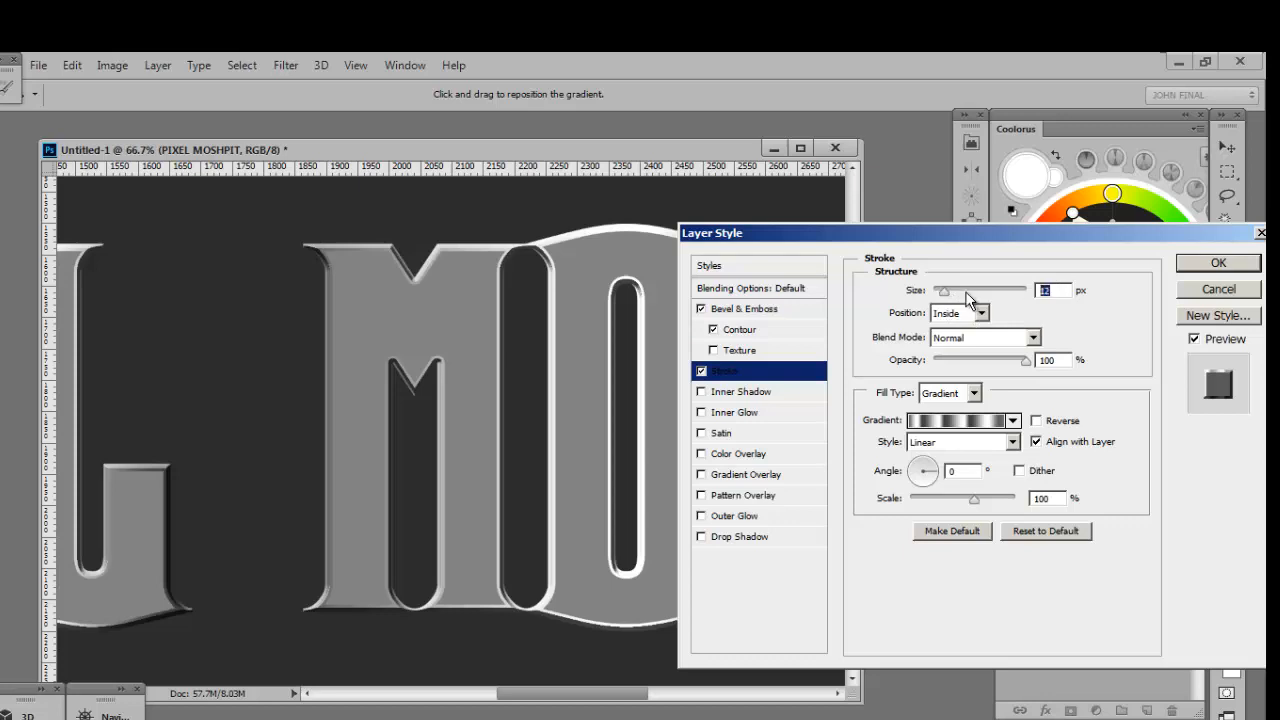
- Set the gradient stroke's size to 11 px and its gradient angle to -30°
type("11")
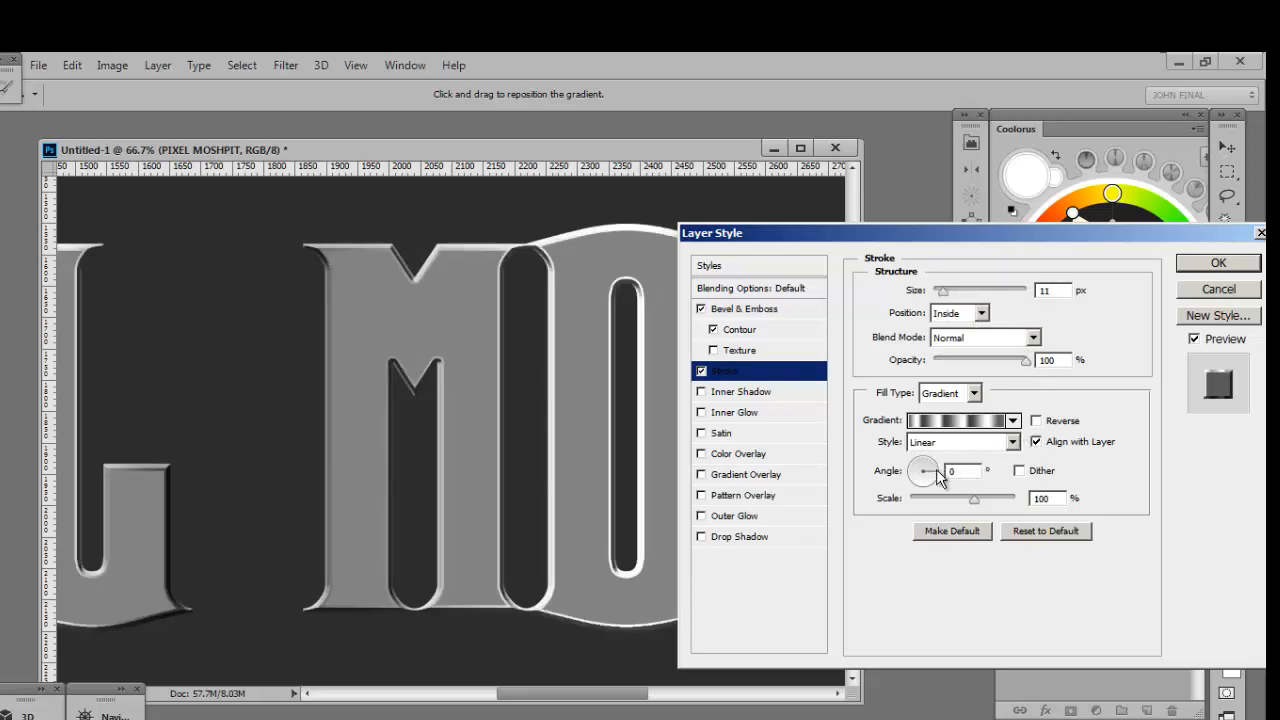
left_click_drag(938, 478, 938, 485)
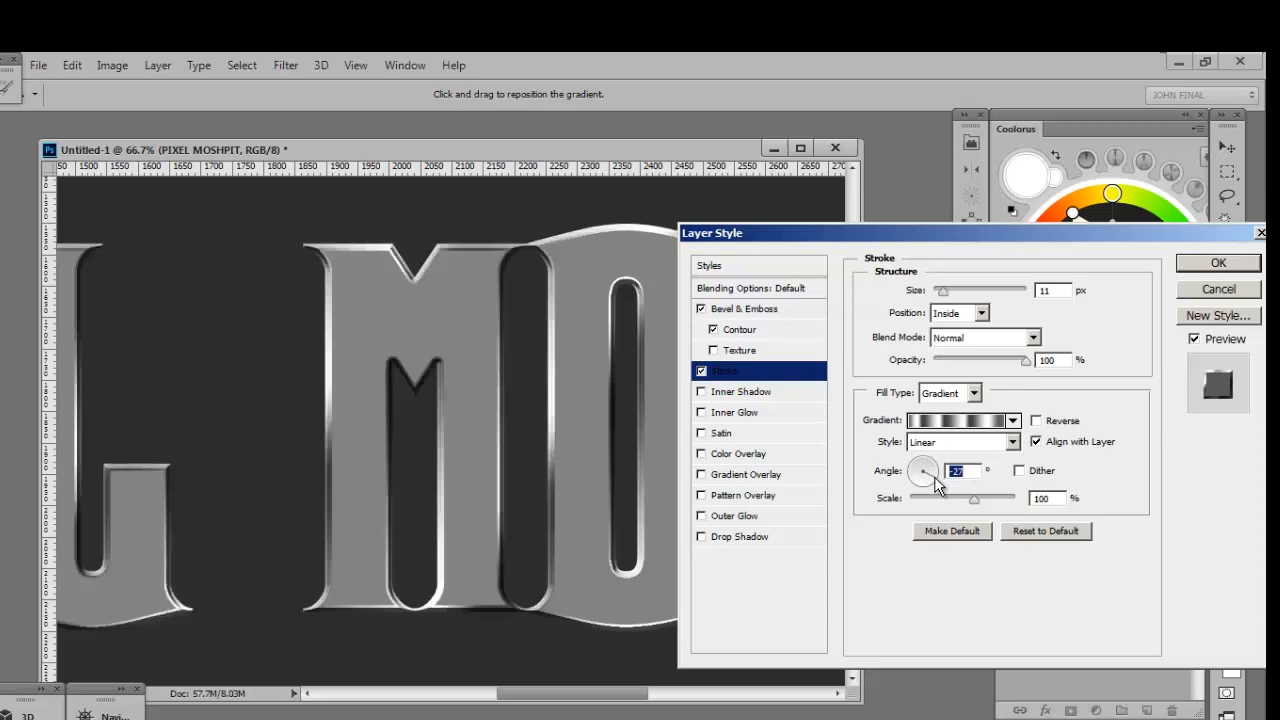
type("-30")
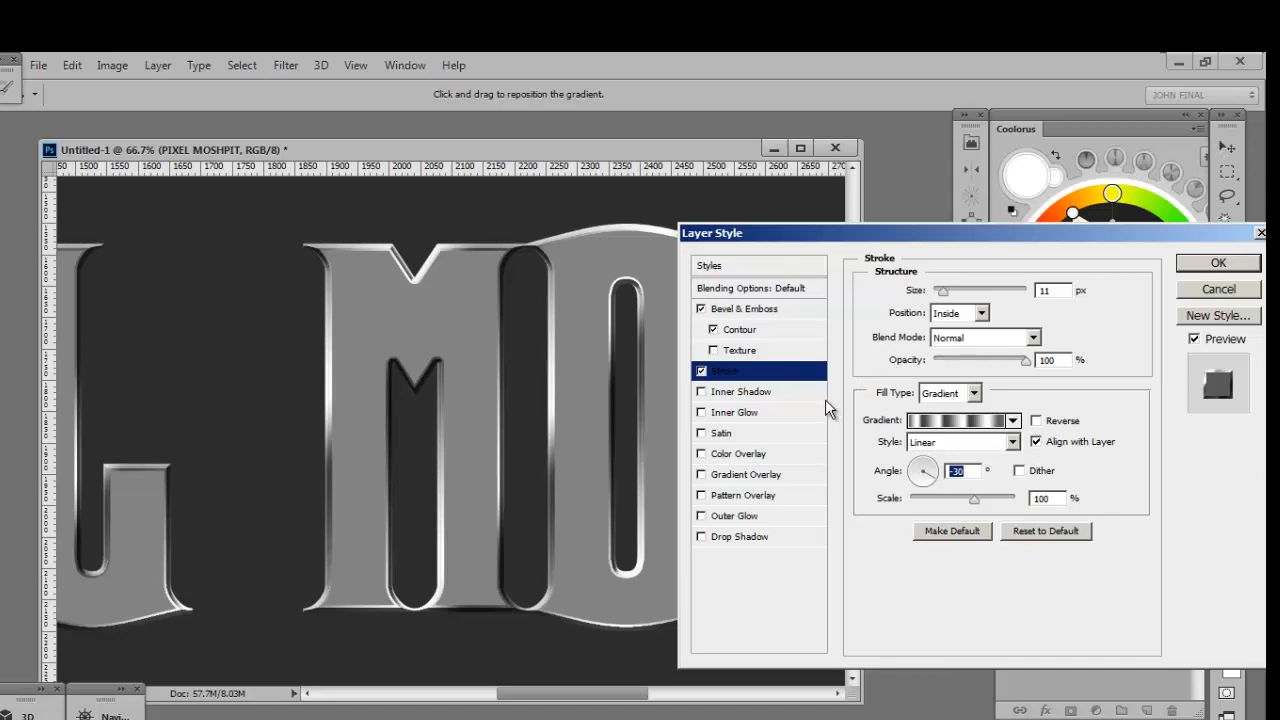
- Enable an Inner Shadow with Normal blend mode and white (ffffff) color, with Use Global Light turned off
left_click(740, 397)
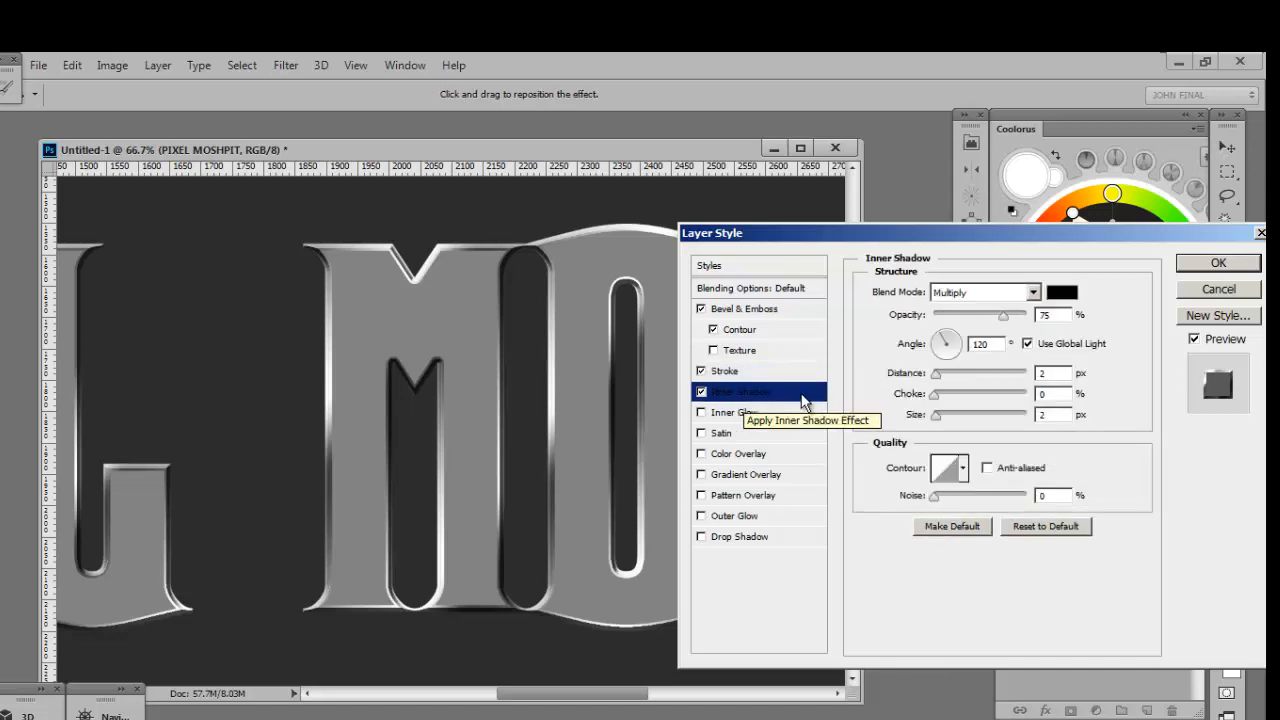
left_click(1033, 292)
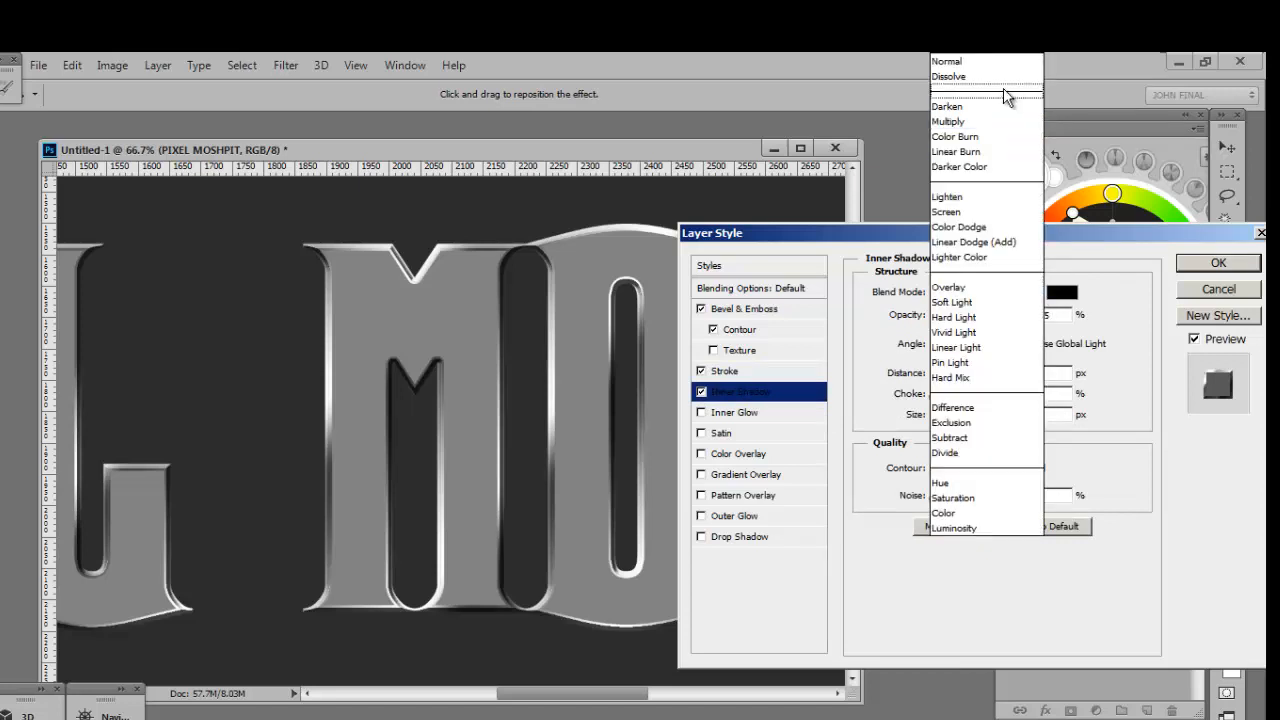
left_click(998, 63)
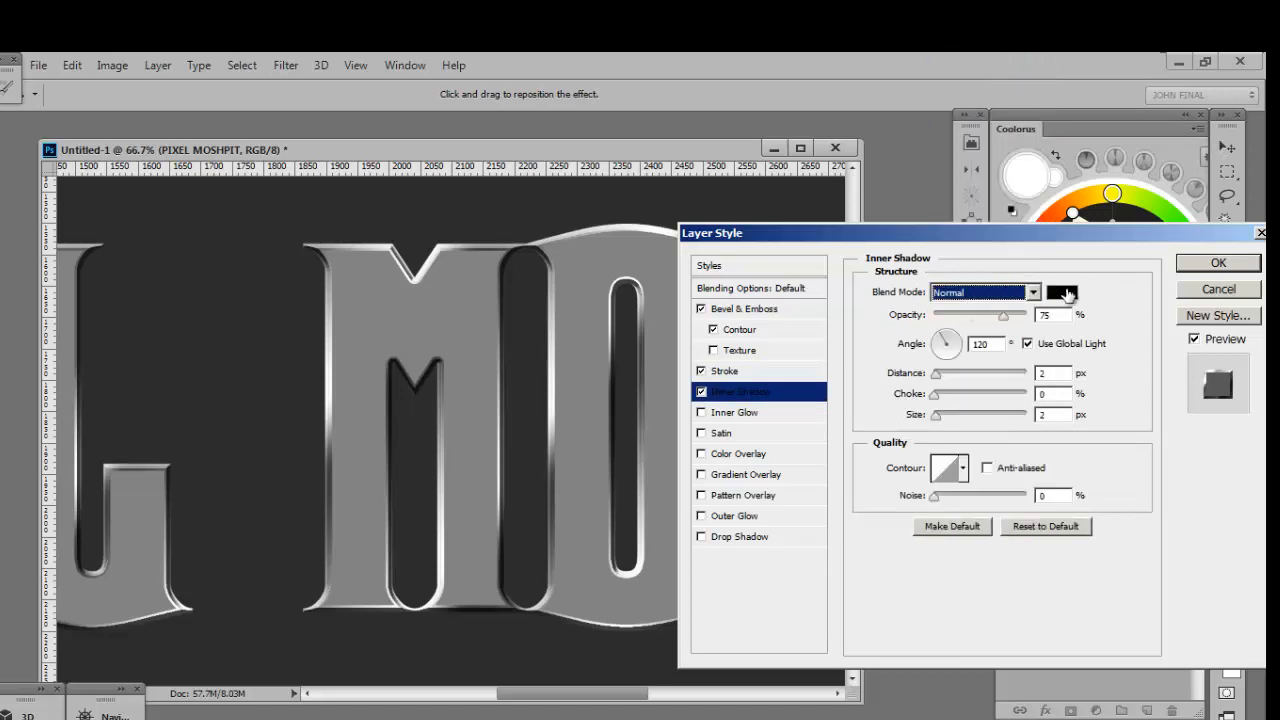
left_click(1062, 292)
left_click_drag(910, 318, 632, 182)
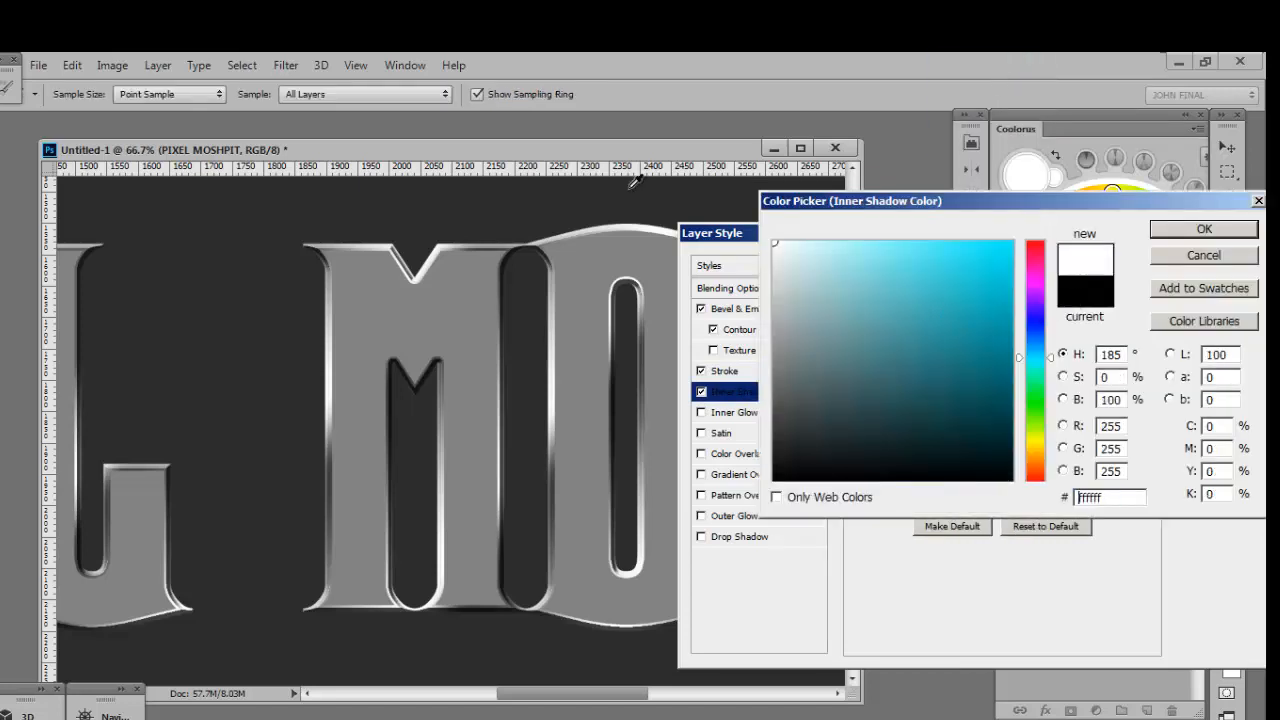
left_click(1160, 230)
left_click(1027, 343)
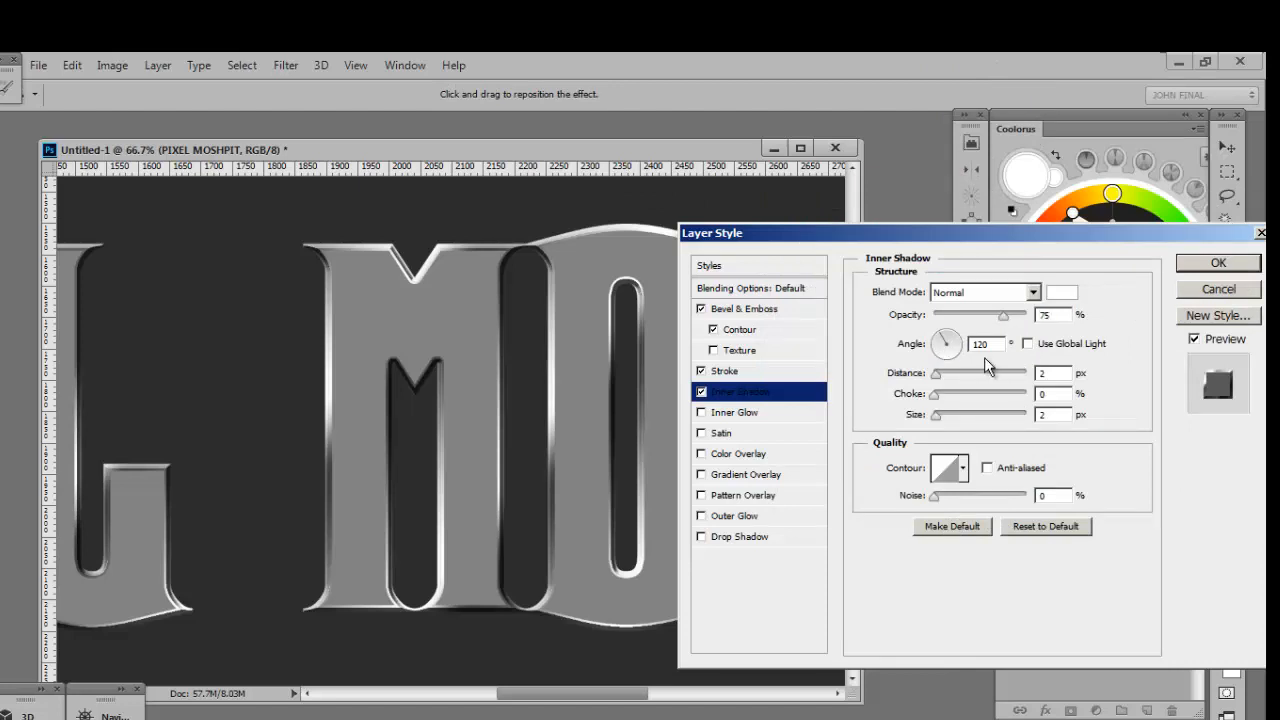
- Set the inner shadow's distance to 15 px, size to 3 px and opacity to 100%
left_click(940, 374)
left_click_drag(945, 377, 947, 376)
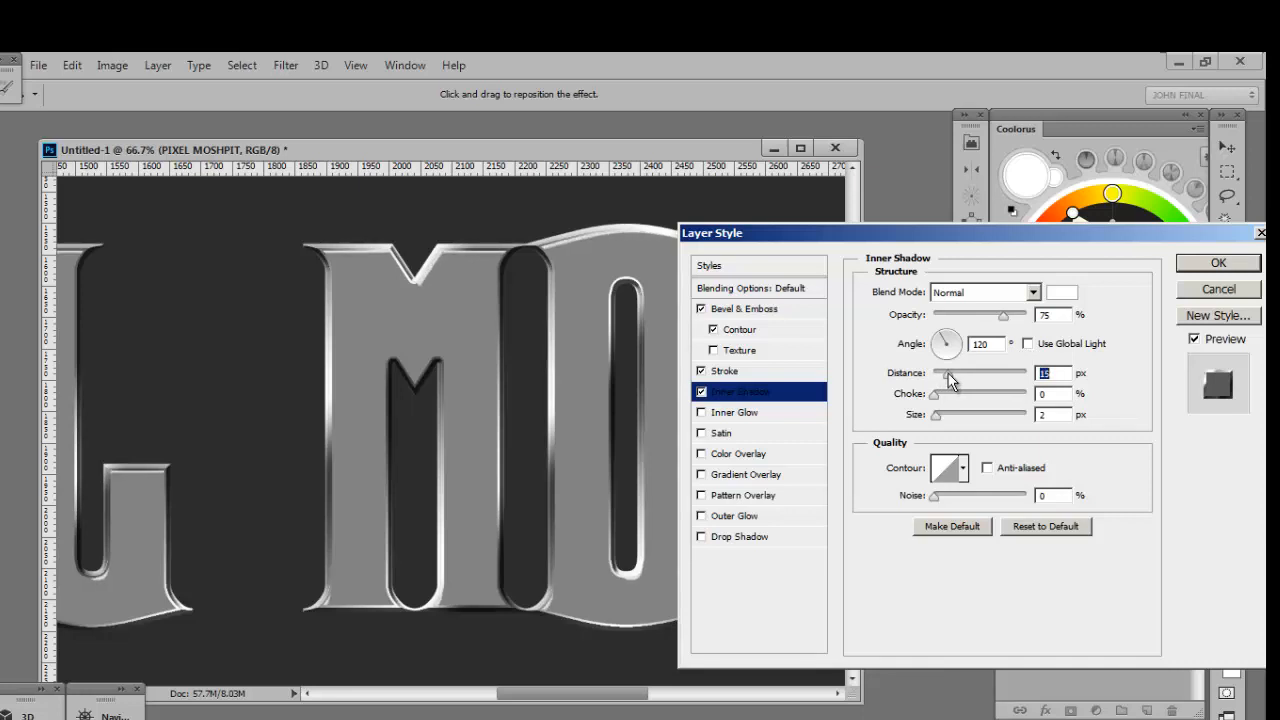
left_click(940, 416)
left_click_drag(940, 420, 942, 420)
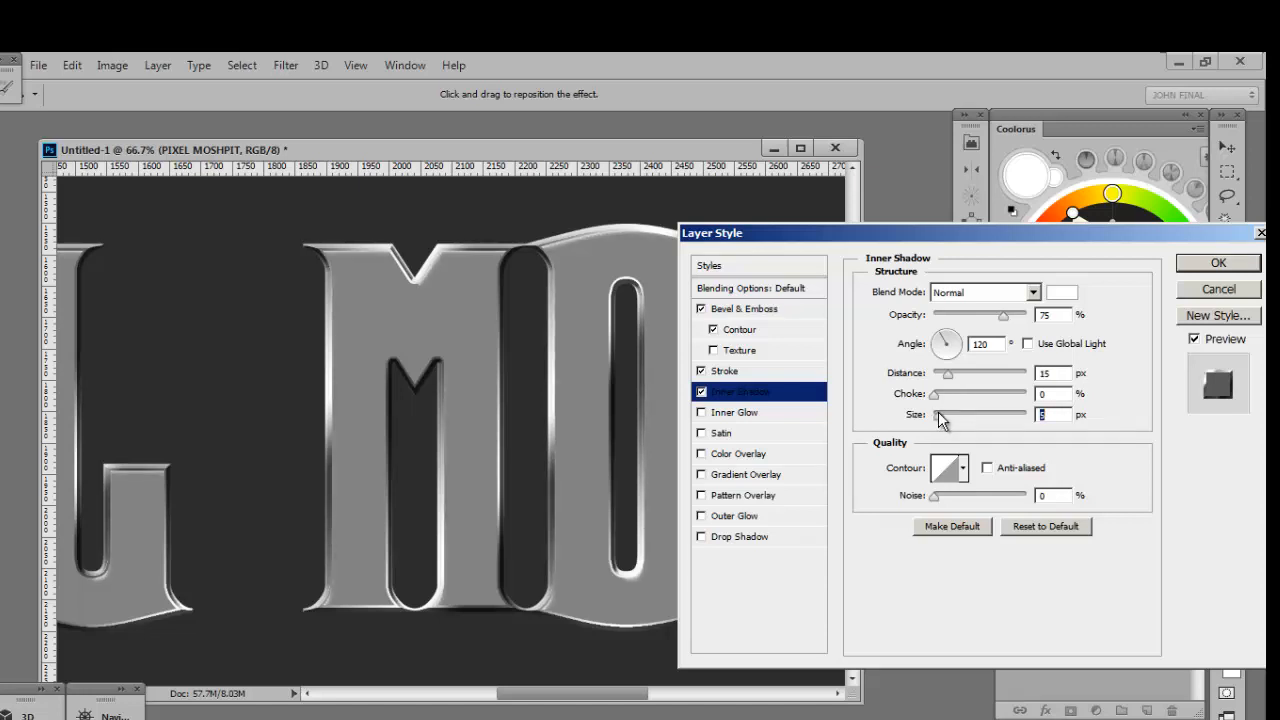
left_click_drag(1003, 318, 1033, 318)
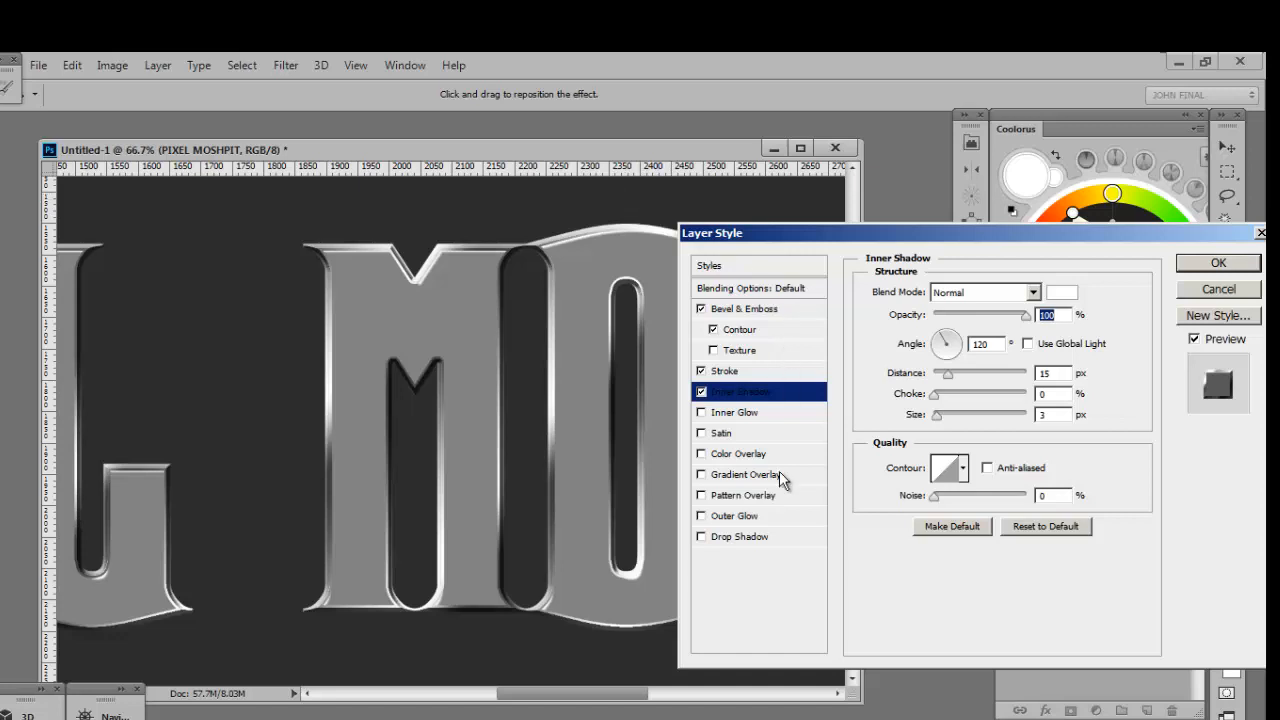
- Enable a Drop Shadow without global light, angle 129°, distance 18 px, spread 13% and size 16 px, and apply the layer styles
left_click(752, 539)
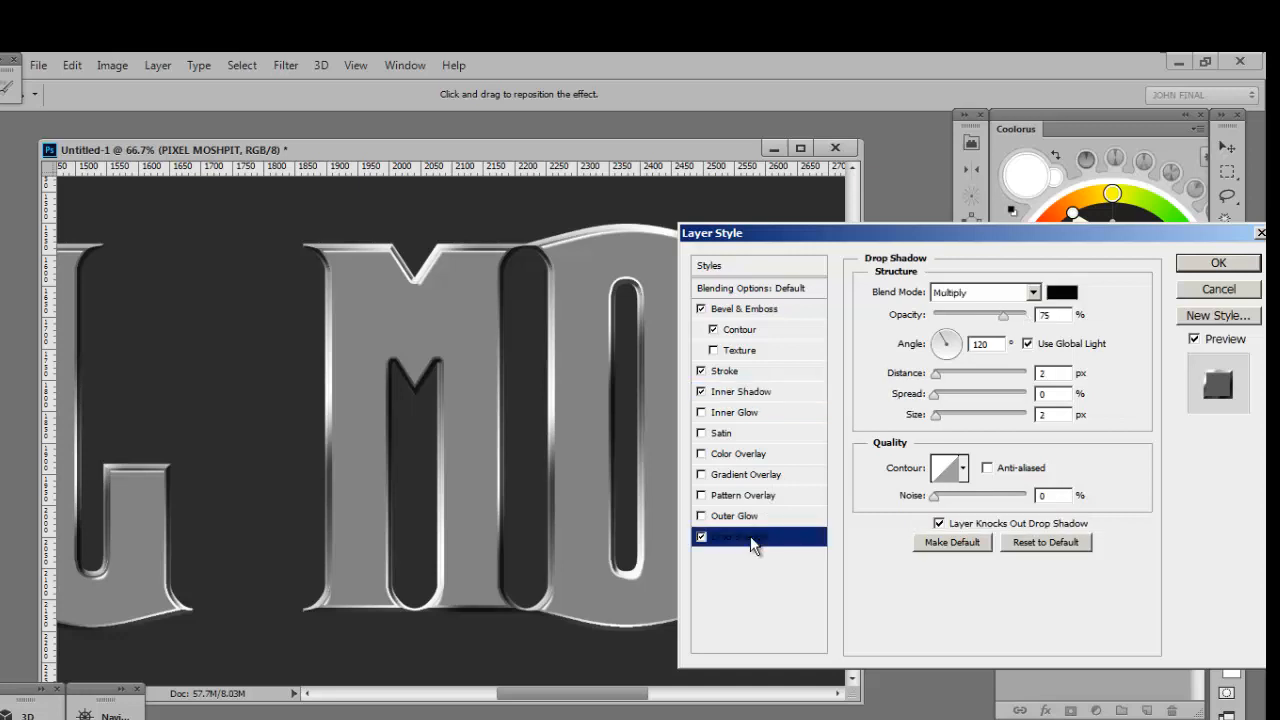
left_click(1038, 345)
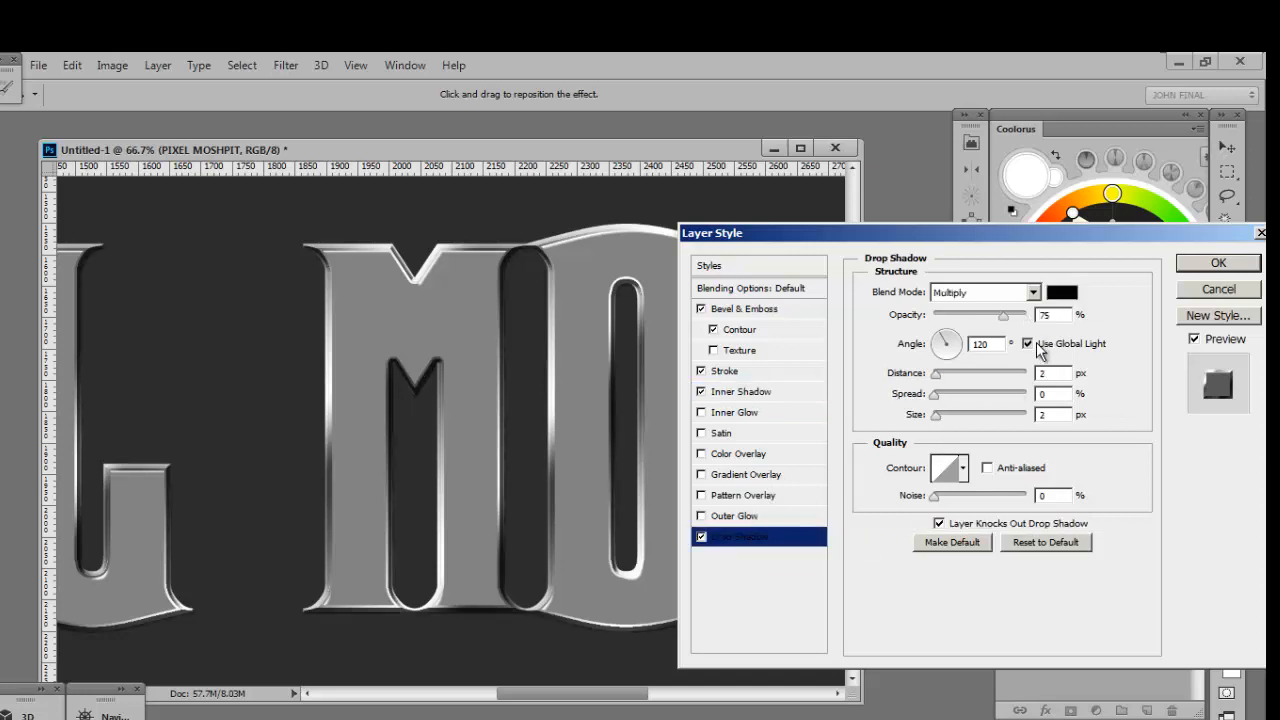
left_click(941, 340)
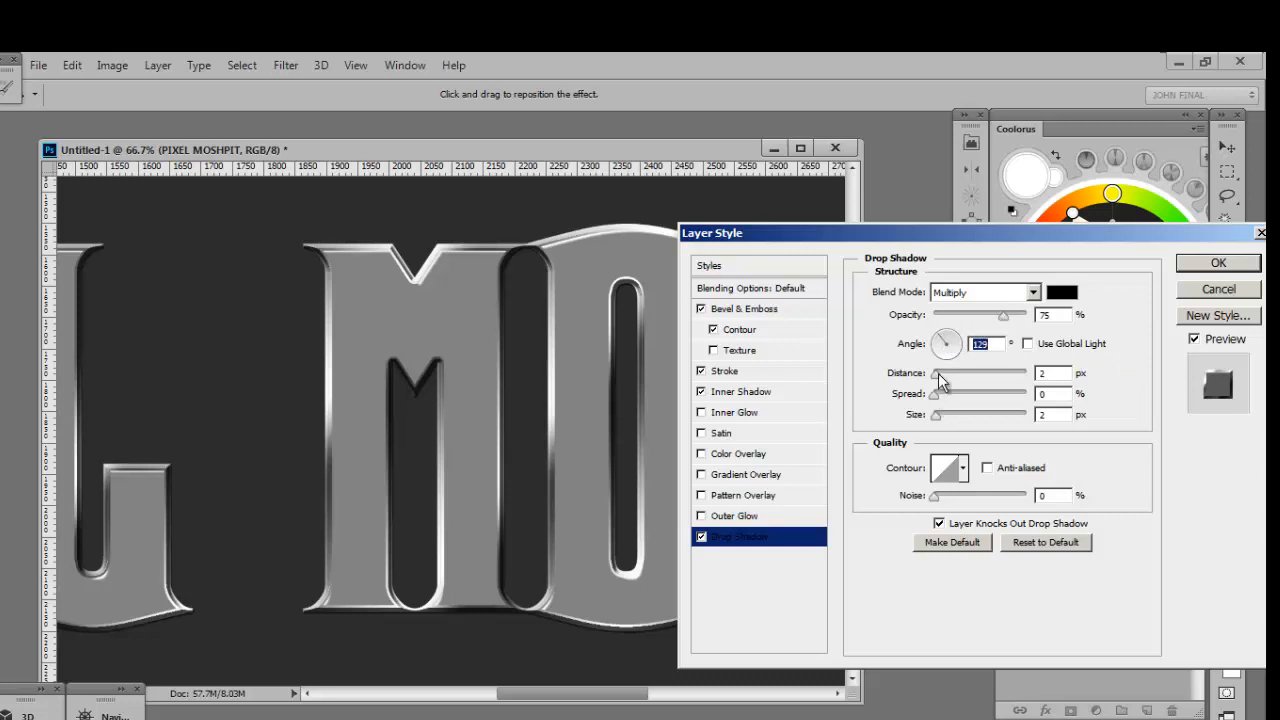
left_click_drag(936, 373, 952, 380)
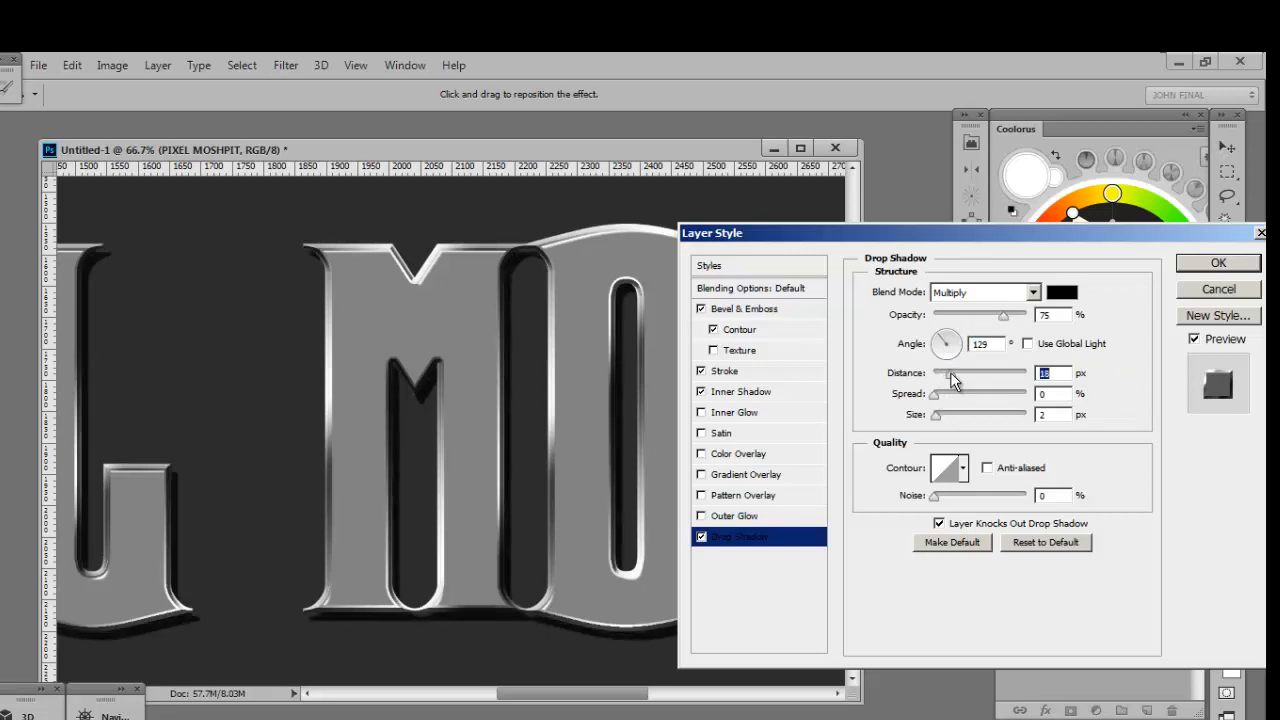
left_click(937, 397)
left_click_drag(943, 398, 947, 424)
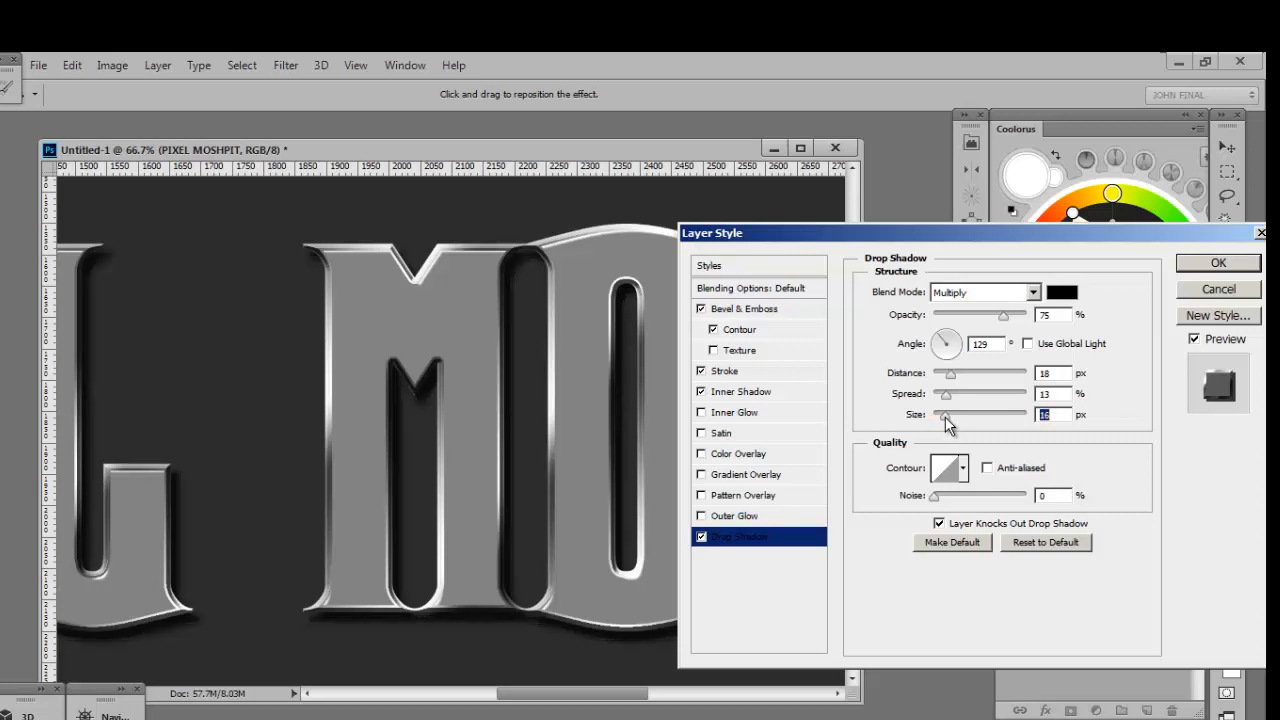
left_click(1218, 262)
key("ctrl+minus")
key("ctrl+minus")
key("ctrl+minus")
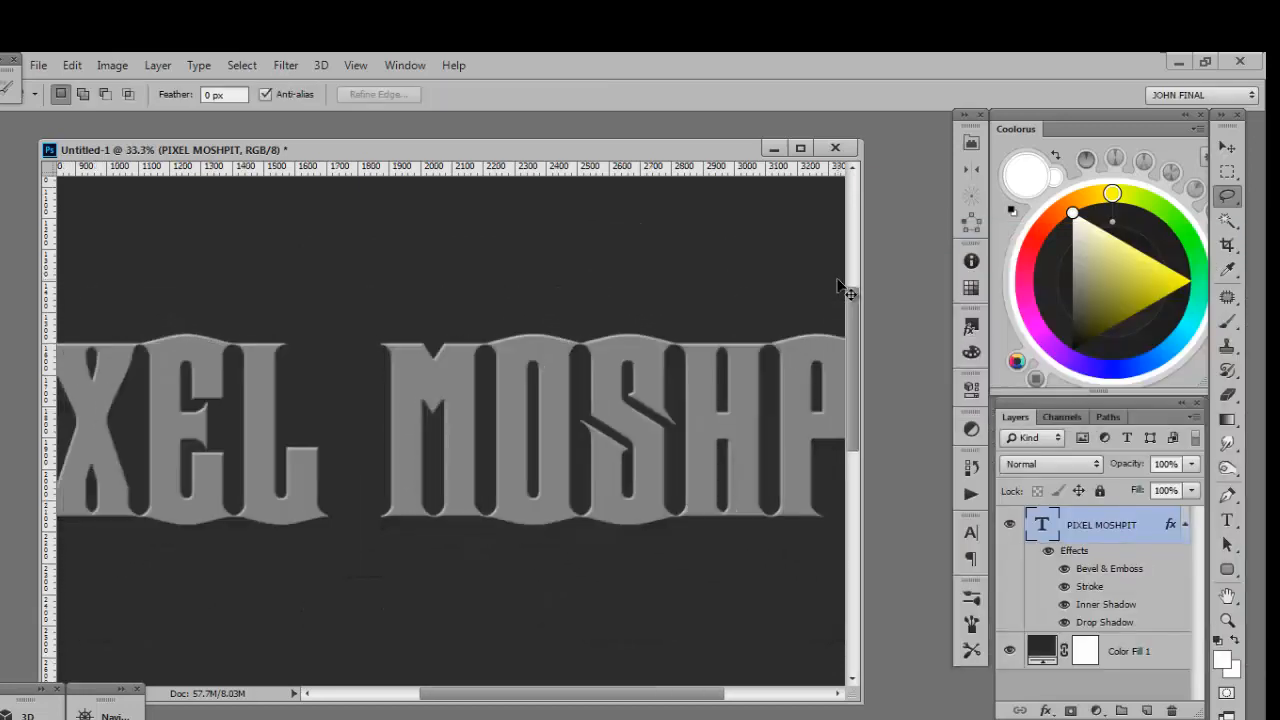
key("ctrl+plus")
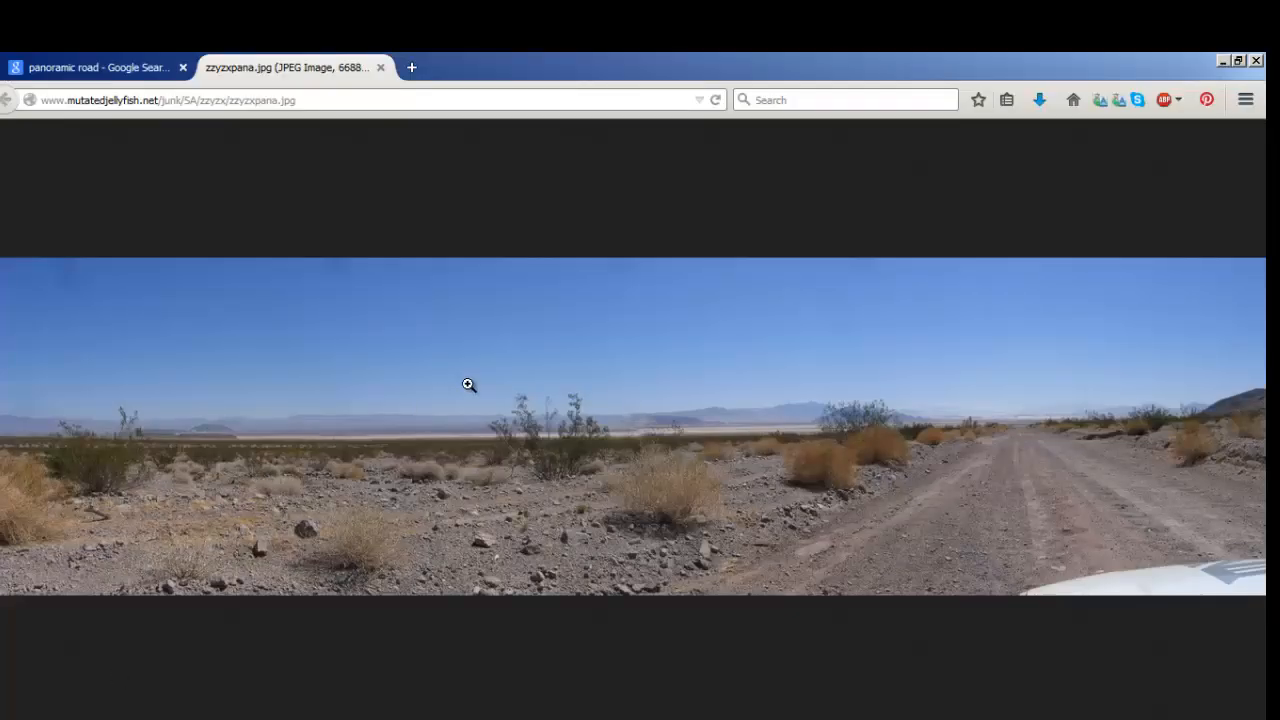
- Copy the panoramic desert road image from the browser and switch back to Photoshop
left_click(468, 384)
right_click(471, 383)
left_click(520, 394)
left_click(480, 400)
left_click(200, 716)
left_click(210, 690)
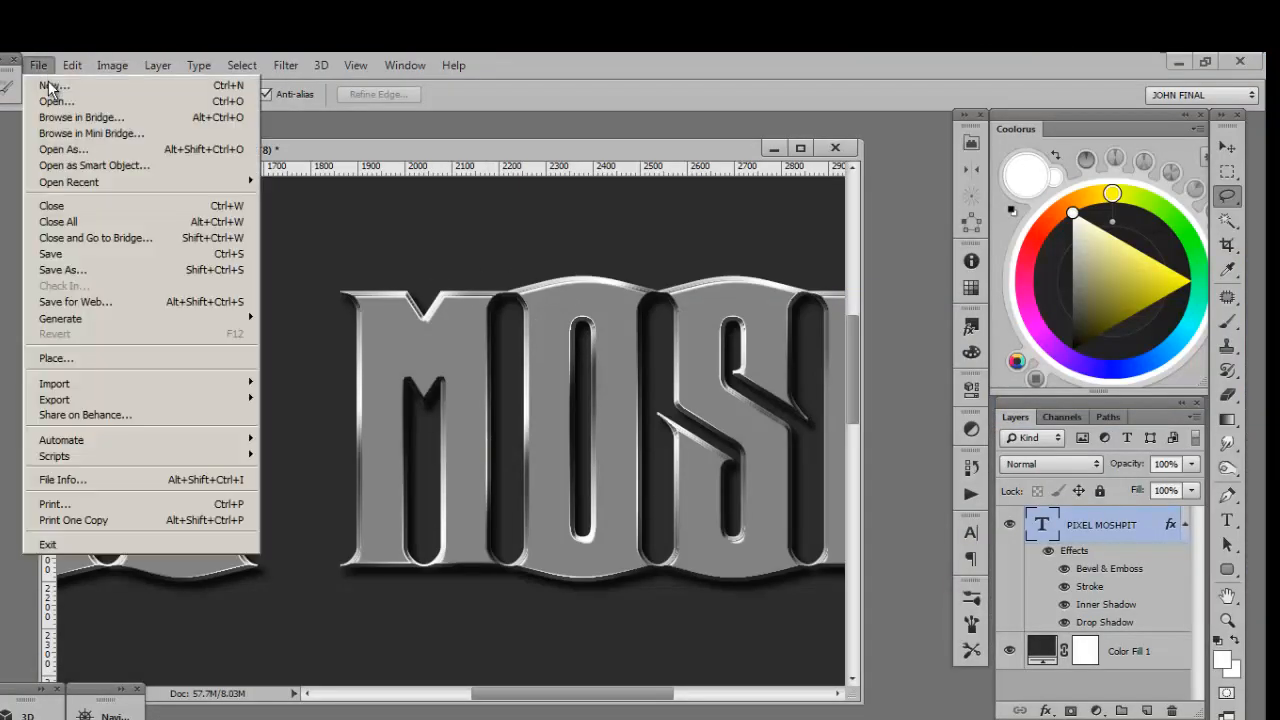
- Create a new 6688 × 1769 px document from the Clipboard preset and paste the panorama into it
left_click(48, 86)
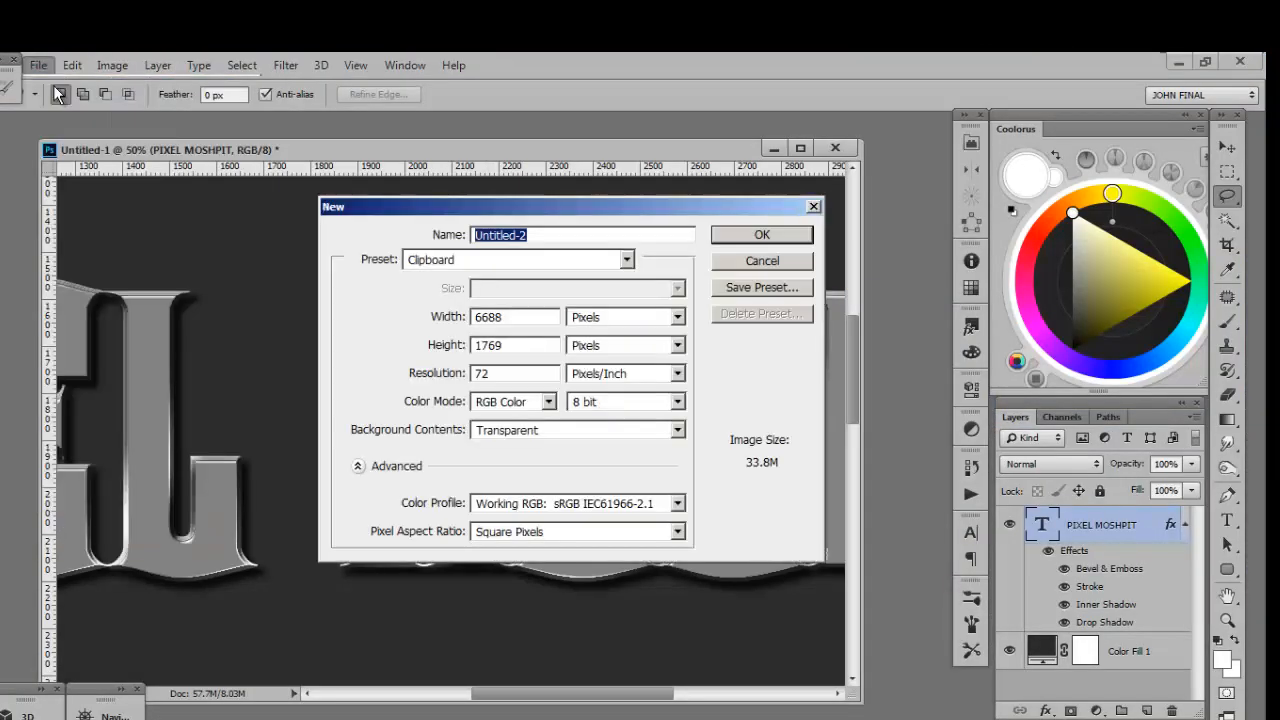
left_click(740, 236)
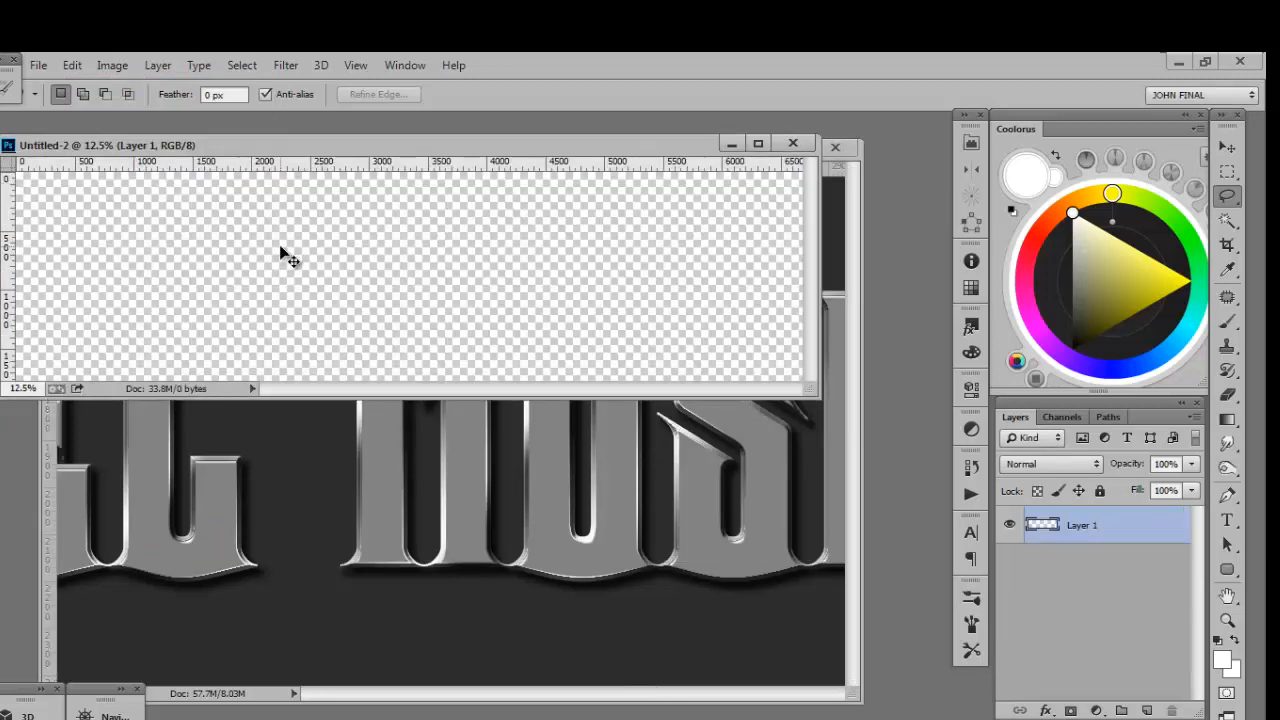
key("ctrl+v")
left_click_drag(816, 394, 940, 705)
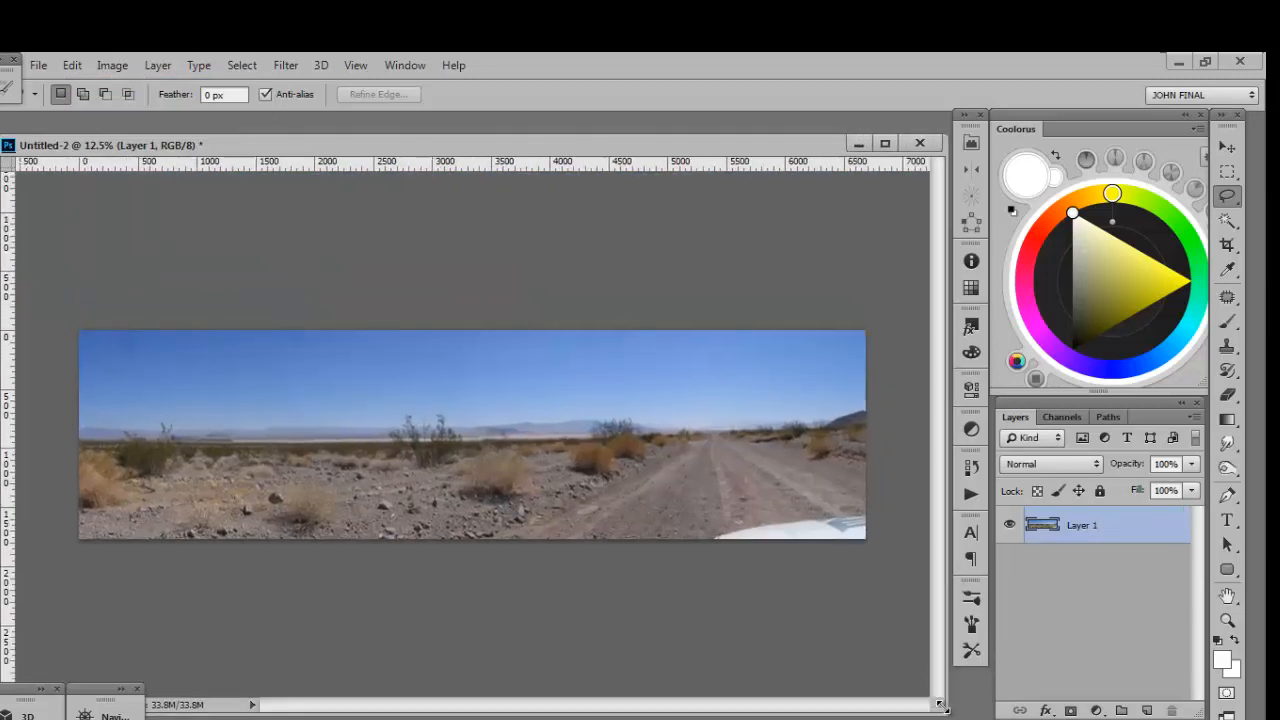
- Apply a Motion Blur to the panorama with an angle of 0° and a distance of 2000 pixels
left_click(293, 65)
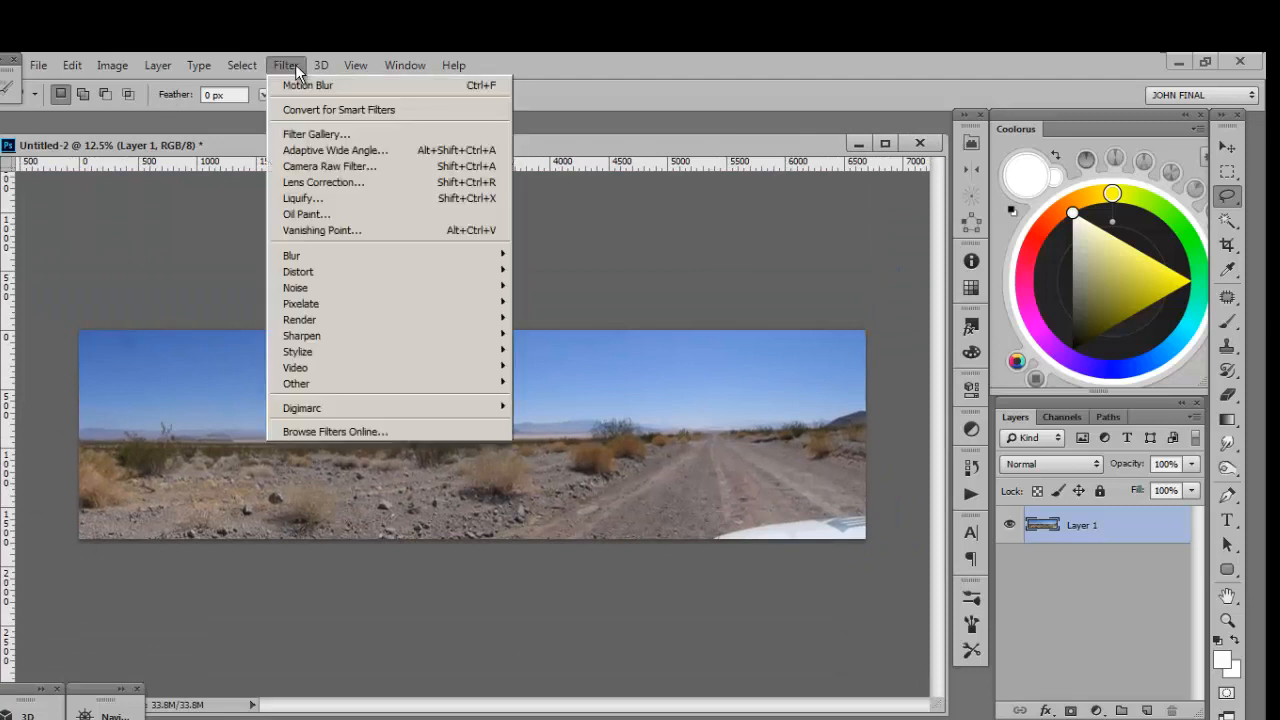
mouse_move(298, 252)
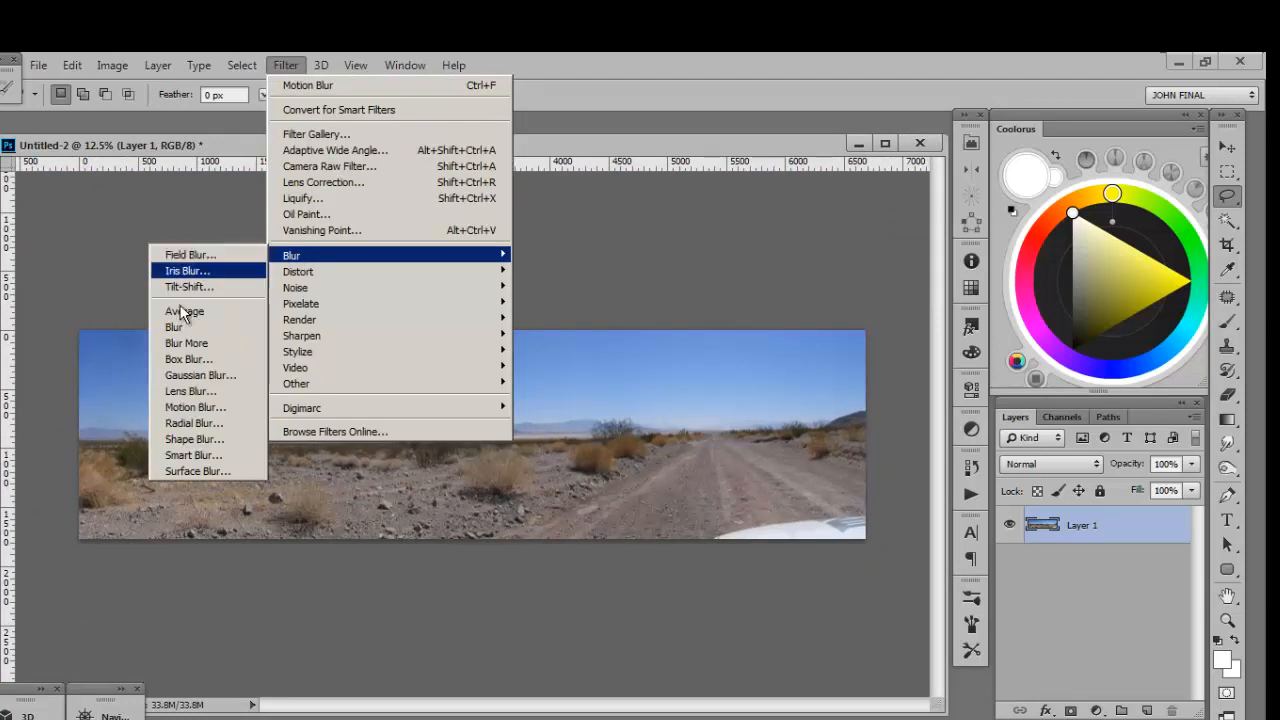
left_click(195, 407)
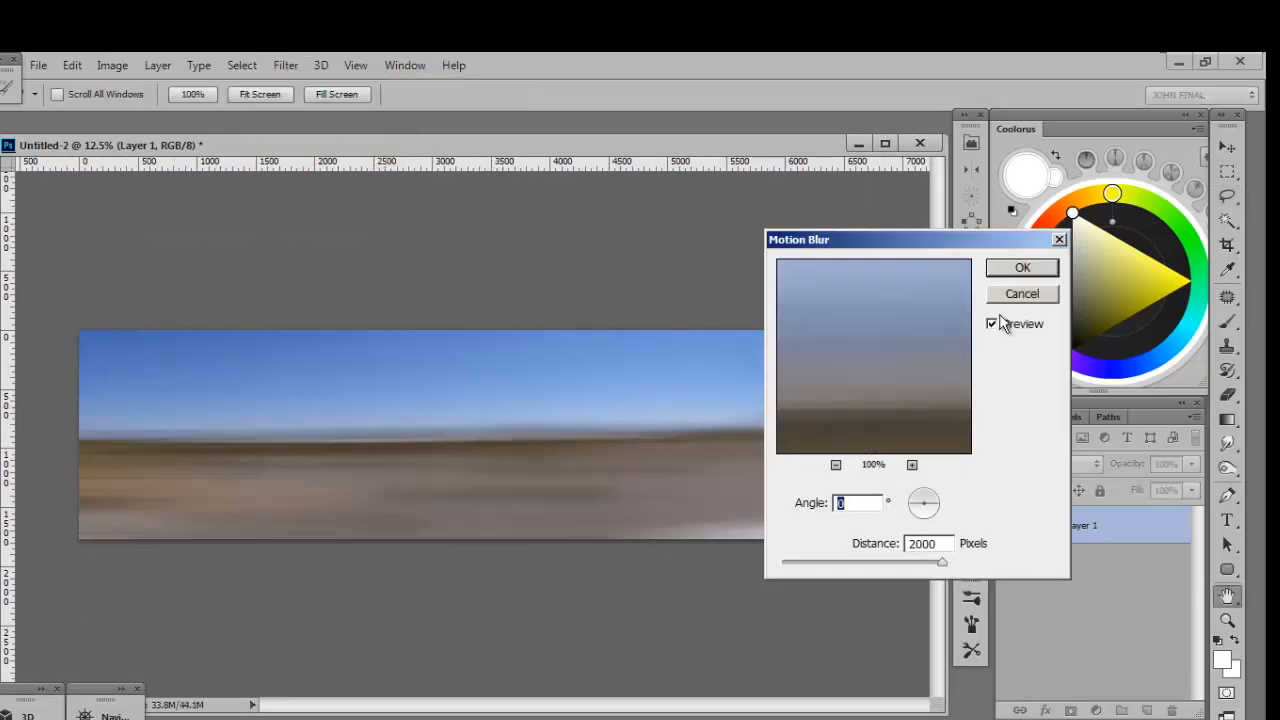
left_click(1021, 268)
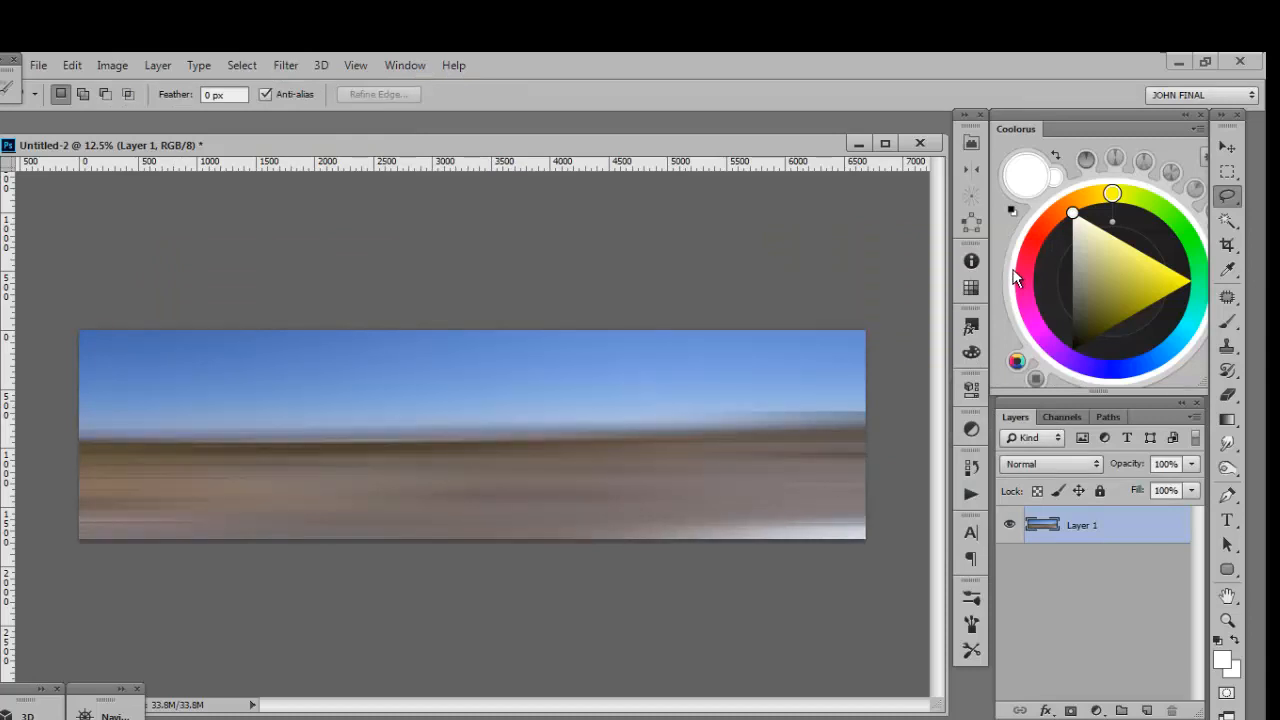
- Duplicate the blurred panorama layer and flip the copy horizontally
key("ctrl+j")
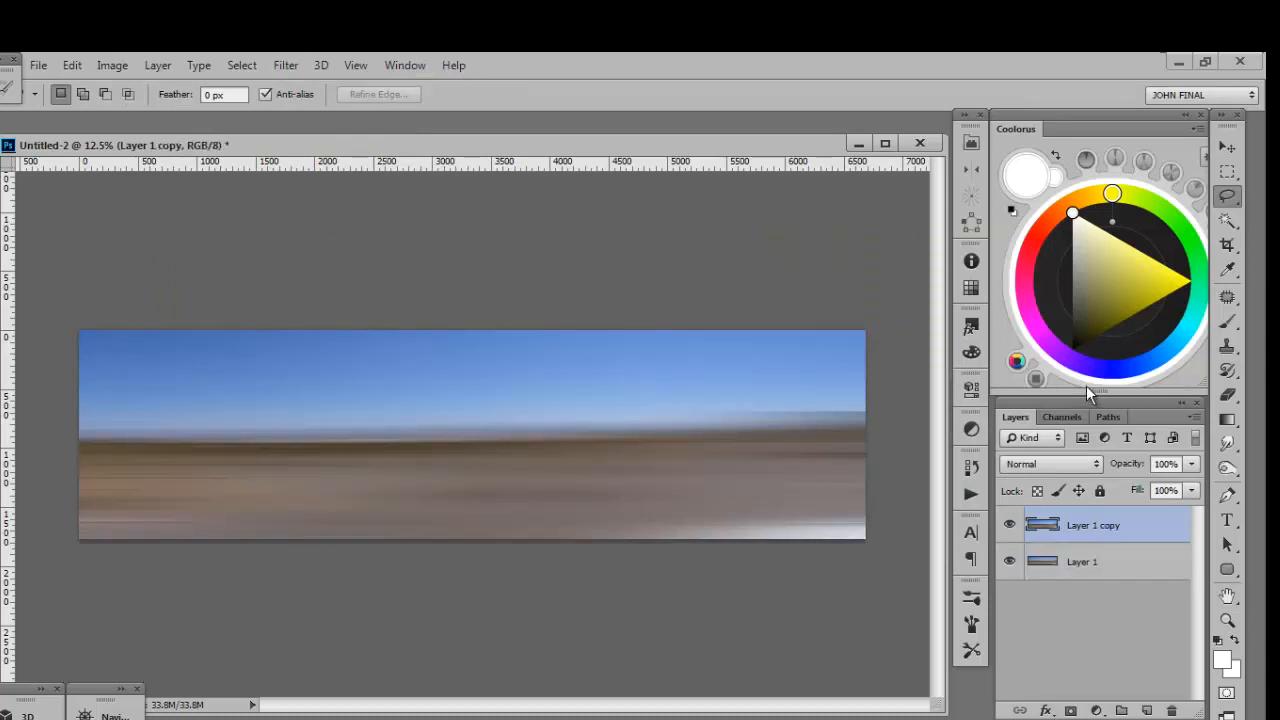
key("ctrl+shift+h")
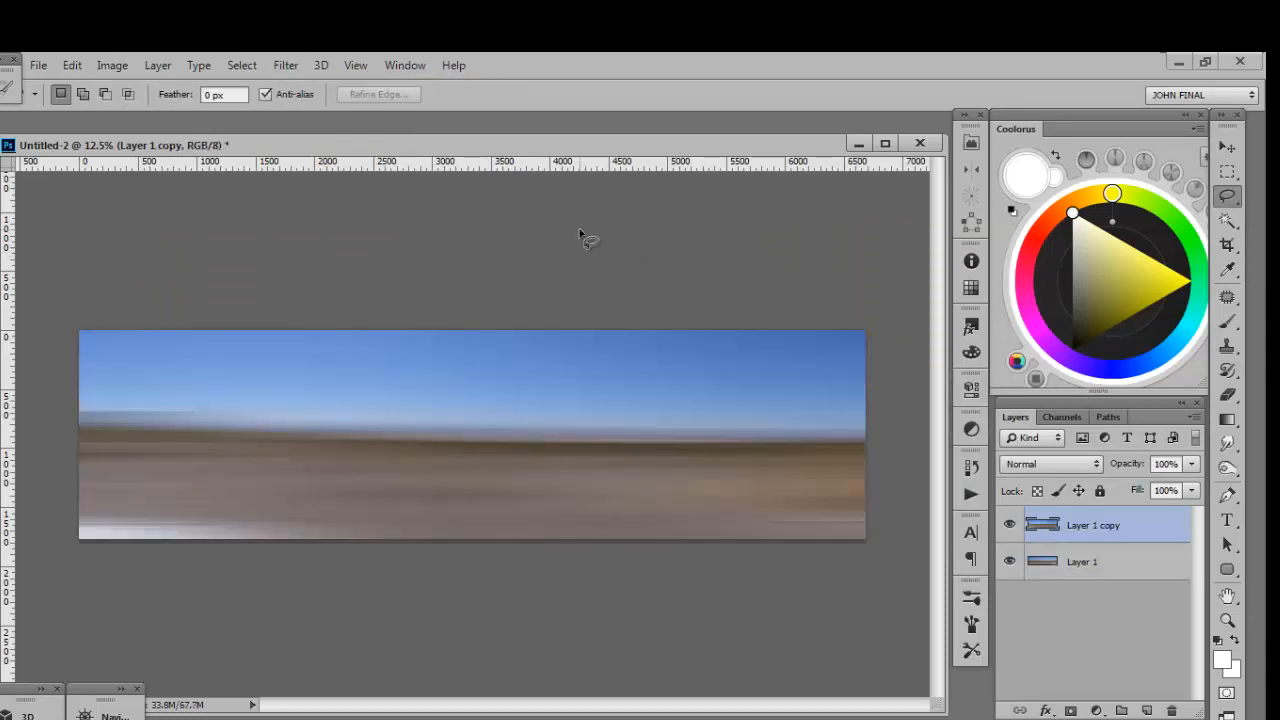
- Blend the flipped copy into the original with a horizontal black-to-transparent gradient on a layer mask, and merge the two layers
left_click(1072, 710)
key("g")
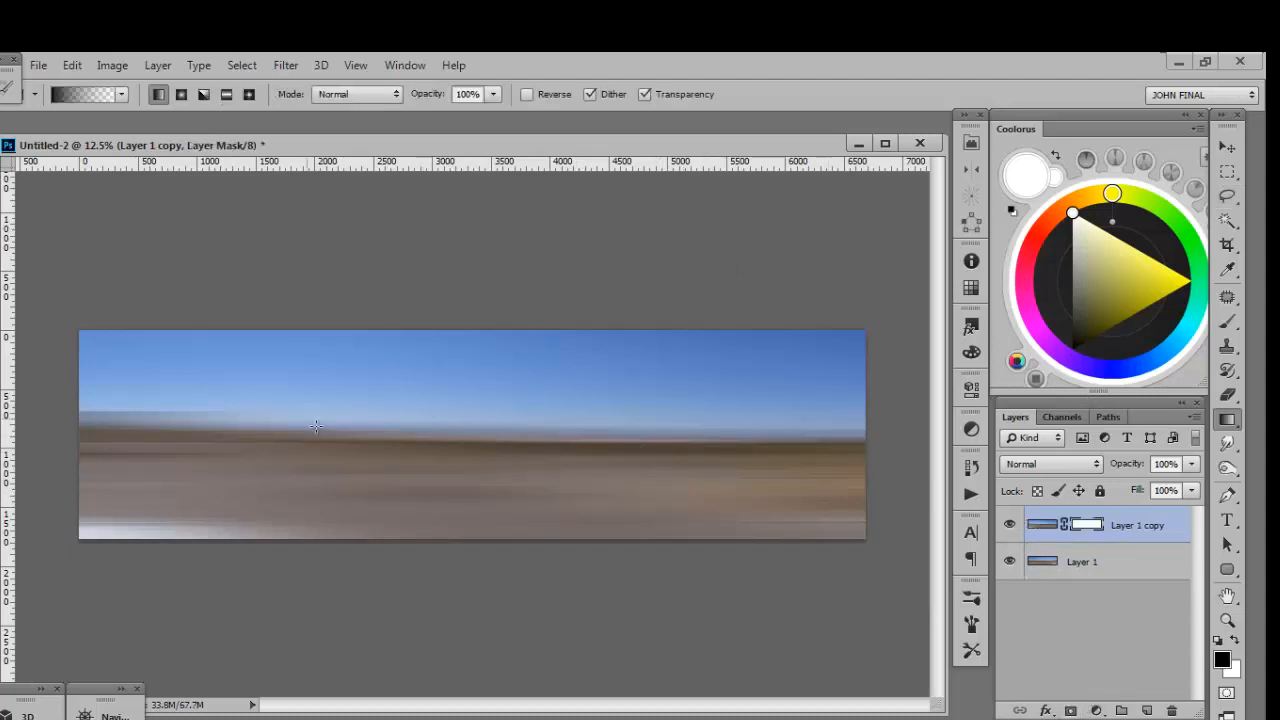
left_click_drag(635, 438, 626, 438)
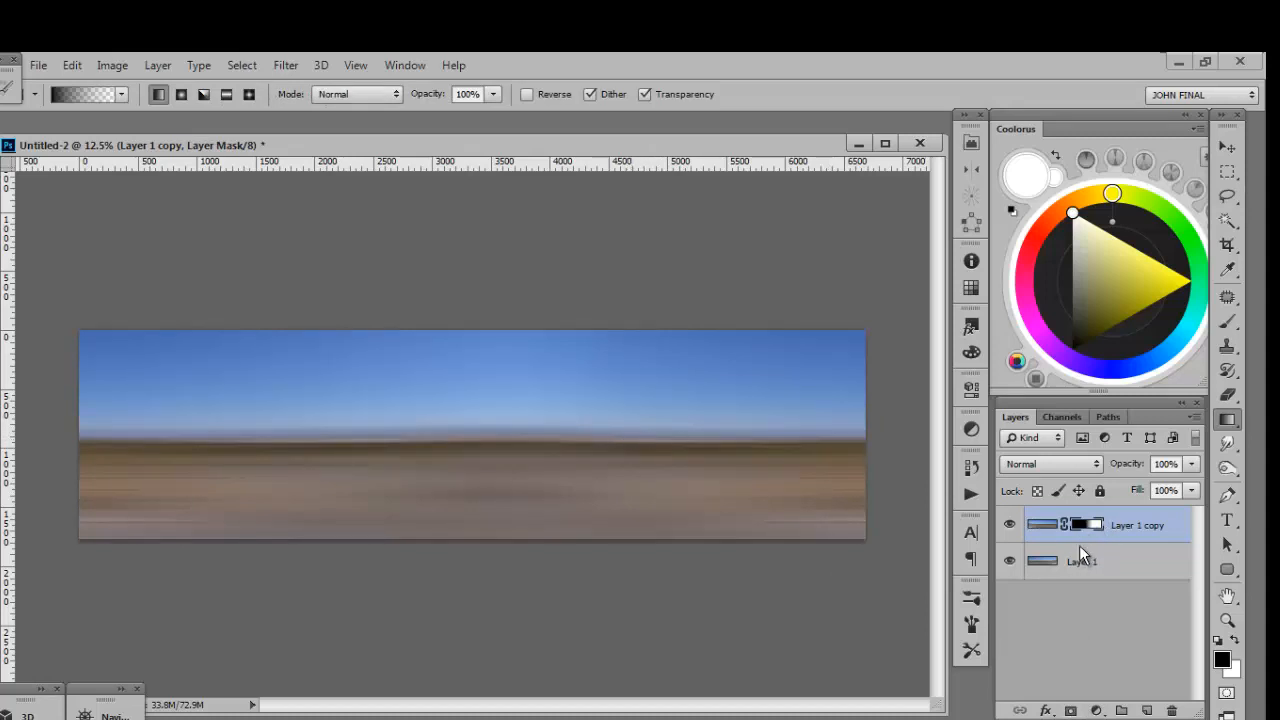
key("ctrl+e")
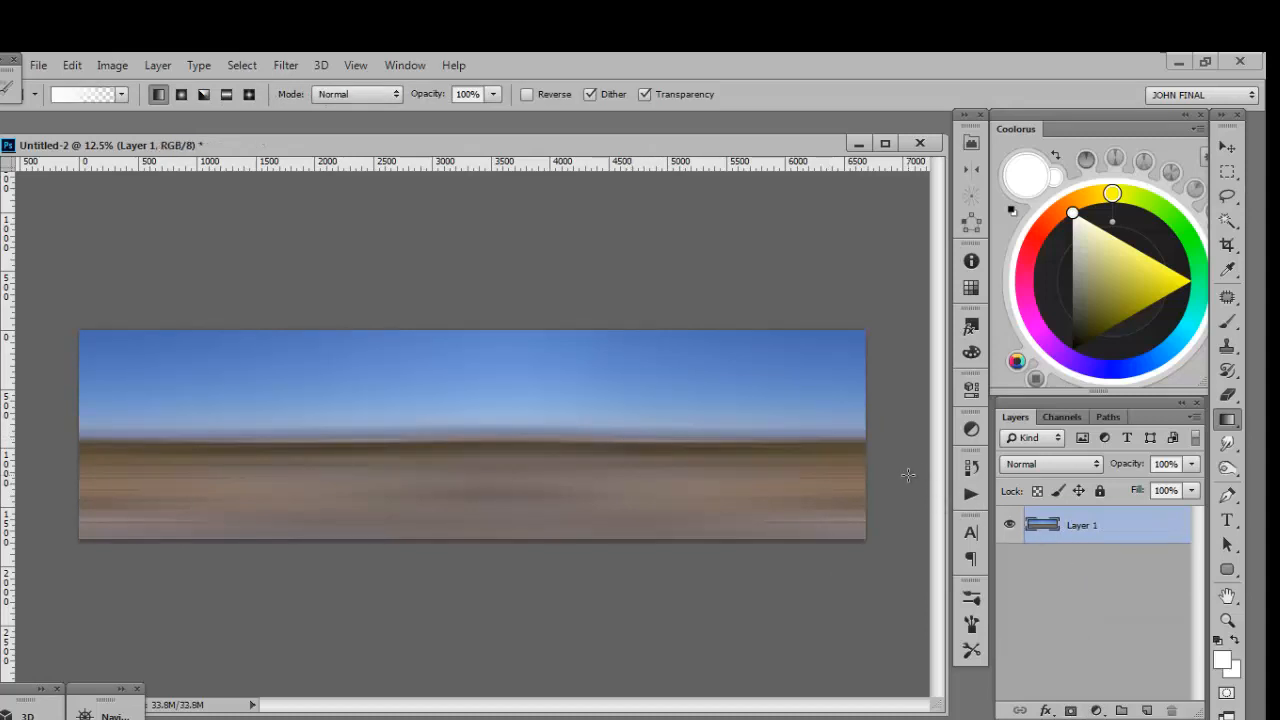
- Add a Hue/Saturation adjustment layer above the merged panorama and set its master saturation to -62
left_click(1096, 710)
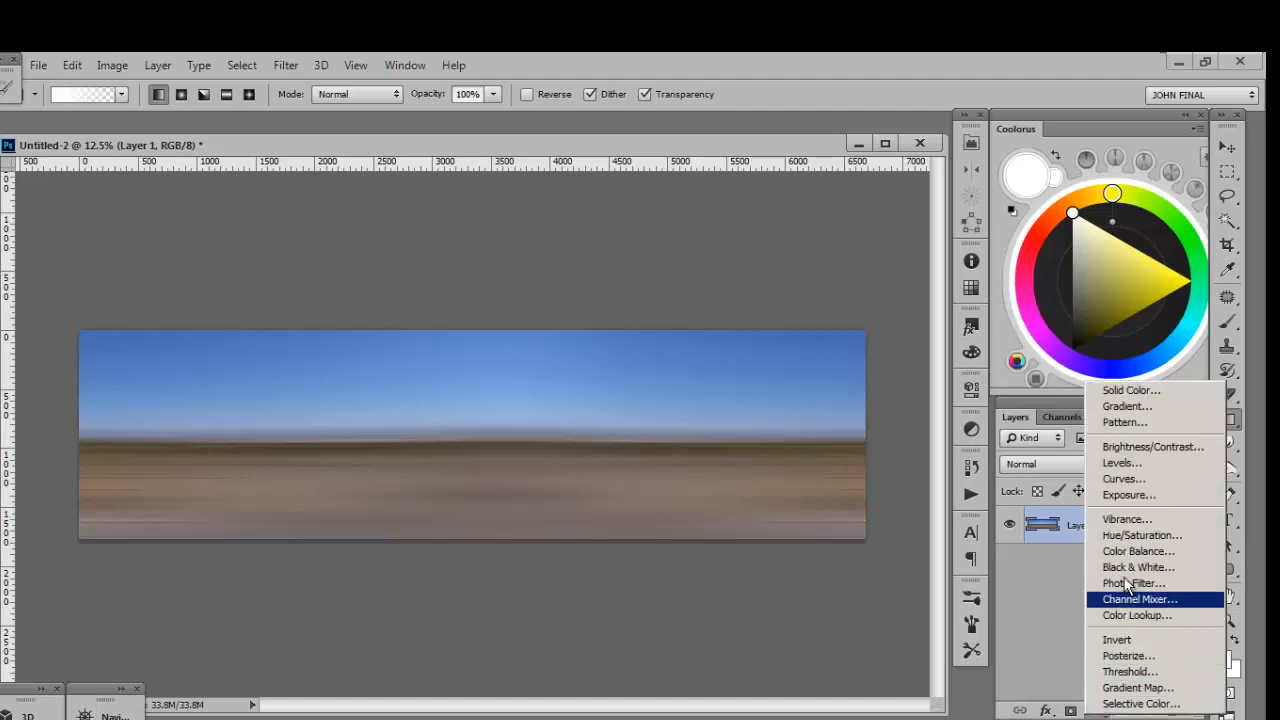
left_click(1132, 536)
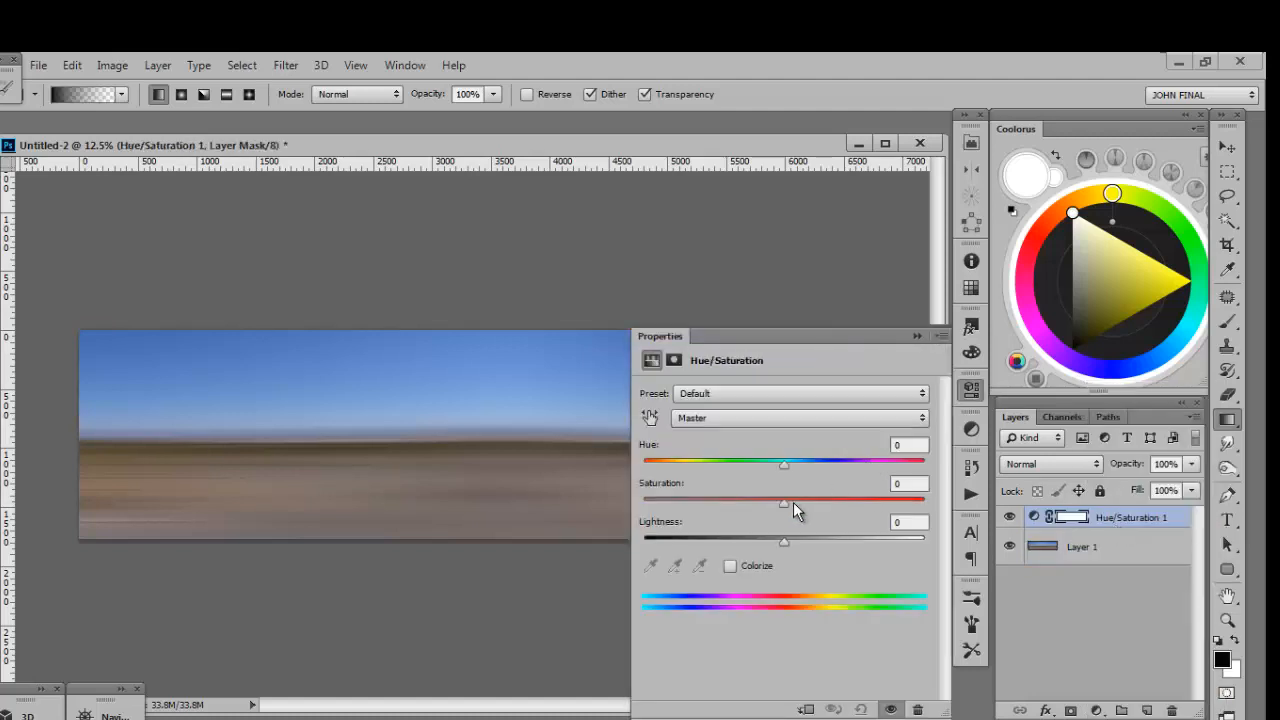
left_click_drag(793, 502, 698, 500)
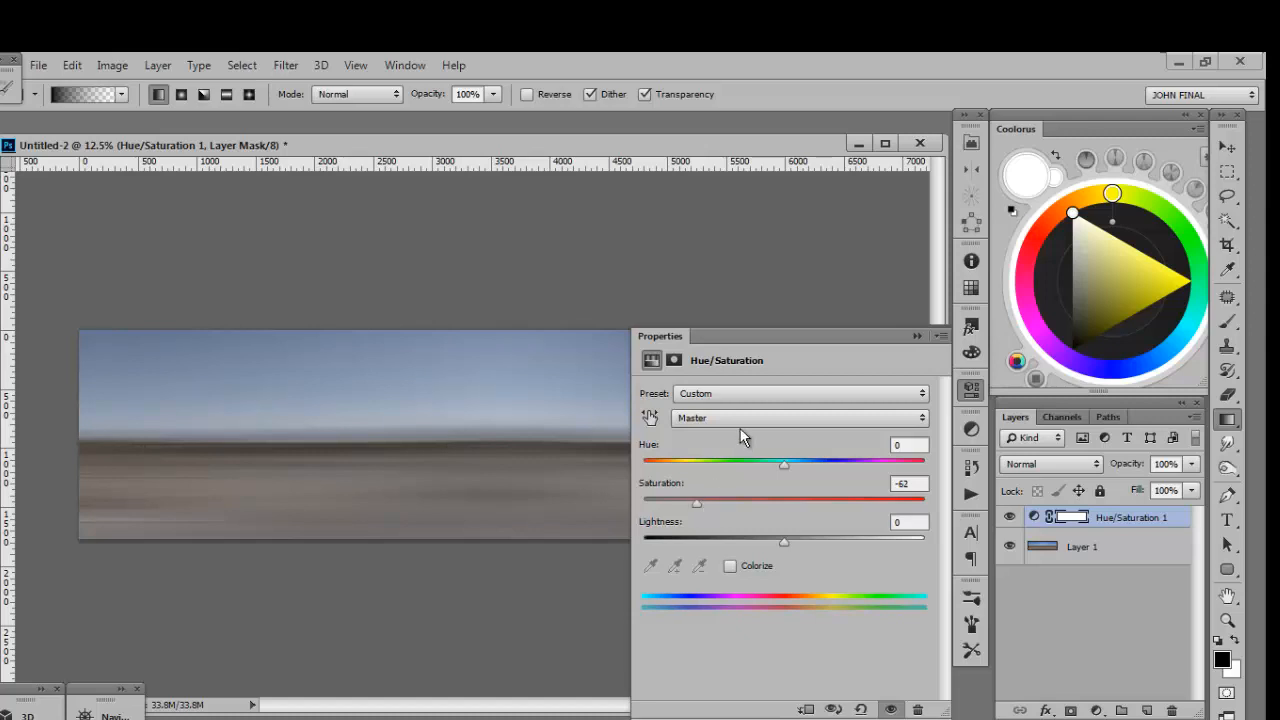
- Adjust the Blues in the Hue/Saturation layer to hue -33, saturation +32 and lightness +17
left_click(799, 415)
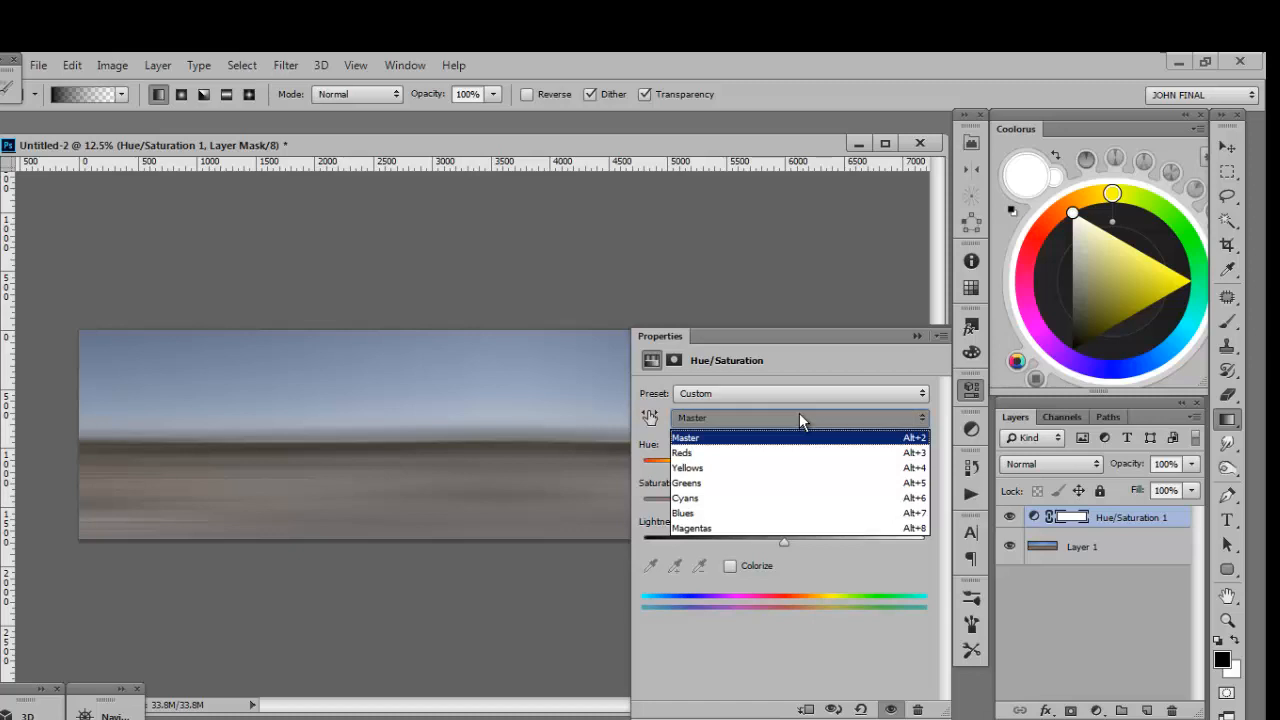
left_click(772, 513)
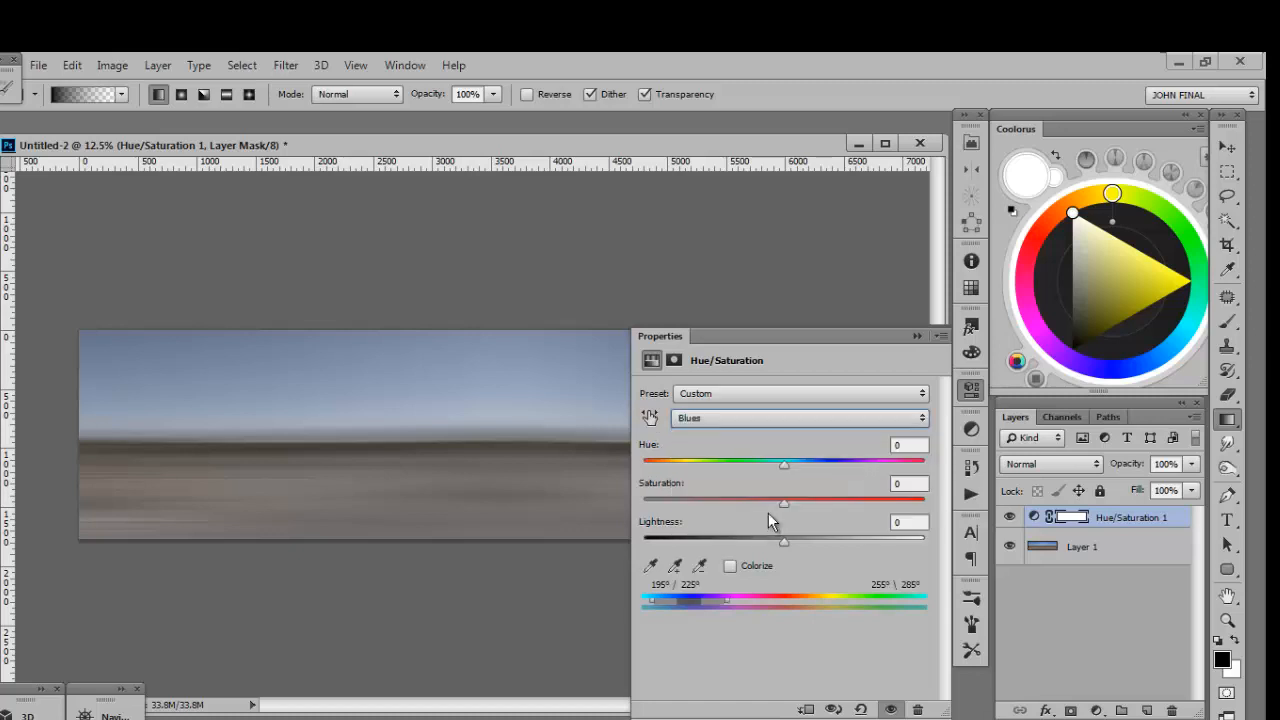
left_click_drag(788, 465, 756, 463)
left_click_drag(783, 541, 884, 496)
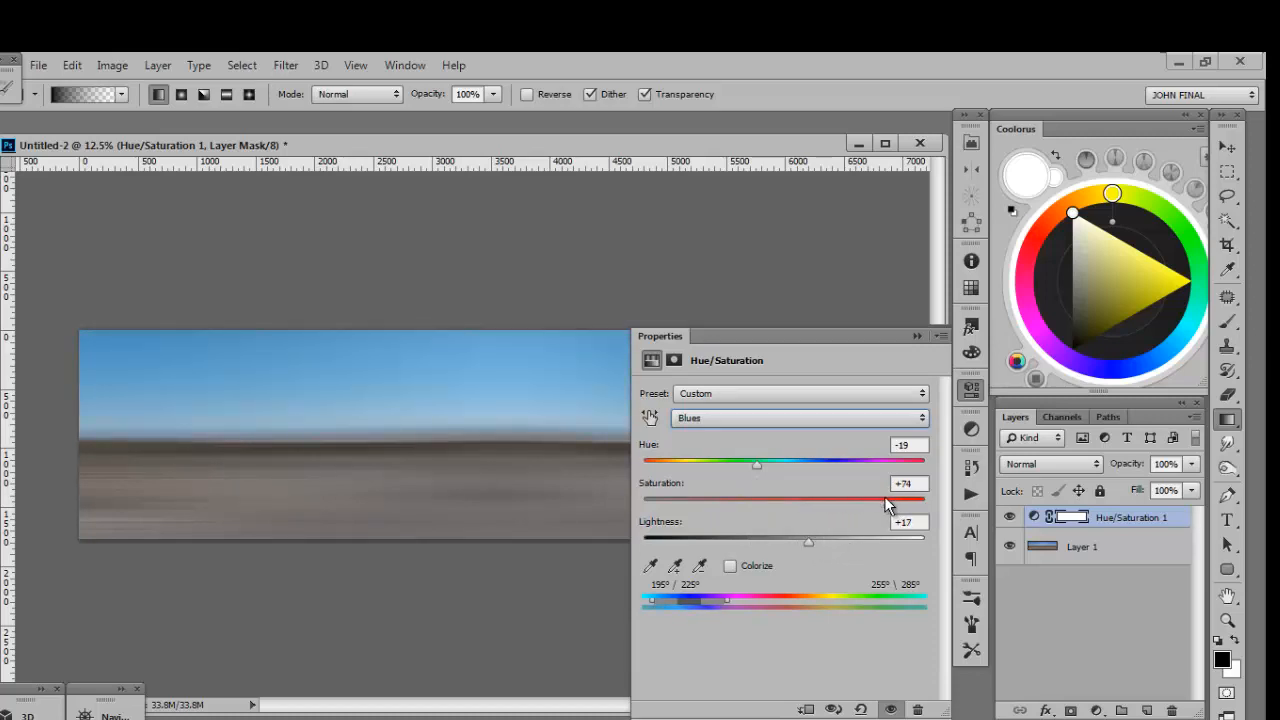
left_click_drag(757, 465, 738, 465)
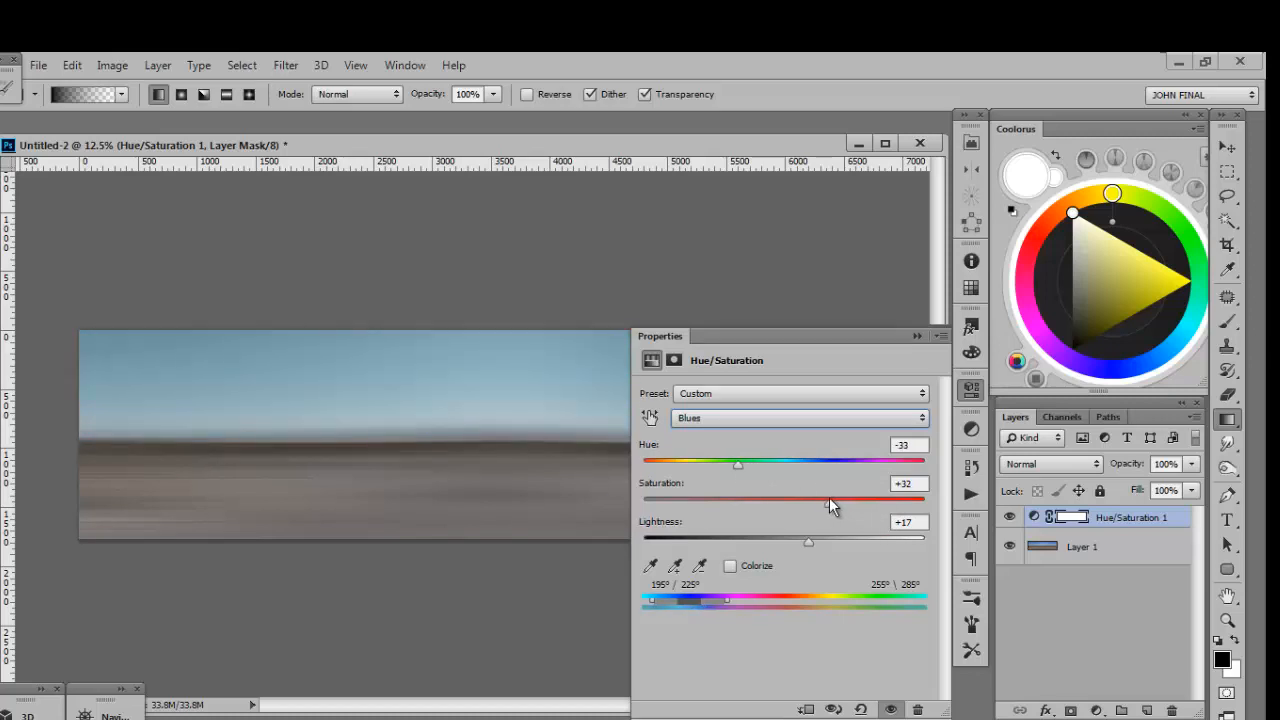
- Add a new layer and draw a vertical white-to-transparent gradient from the top of the sky down to the horizon
left_click(1096, 710)
left_click(1054, 664)
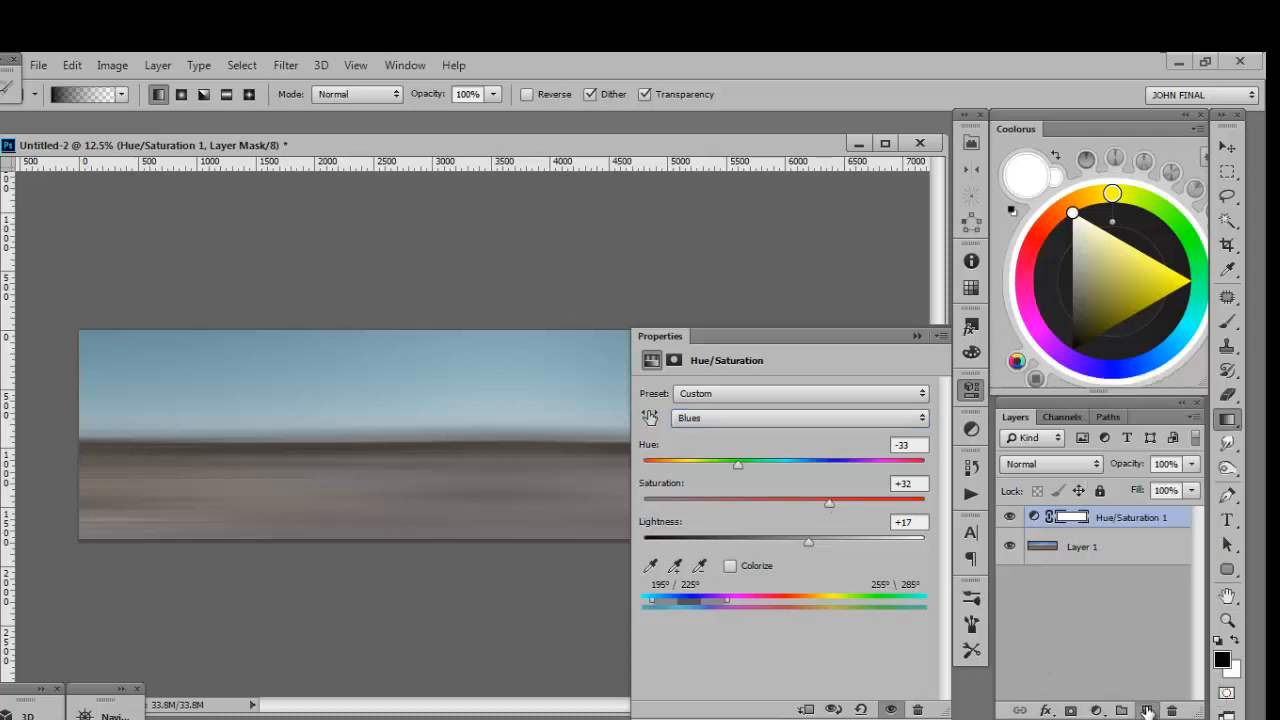
left_click(1147, 710)
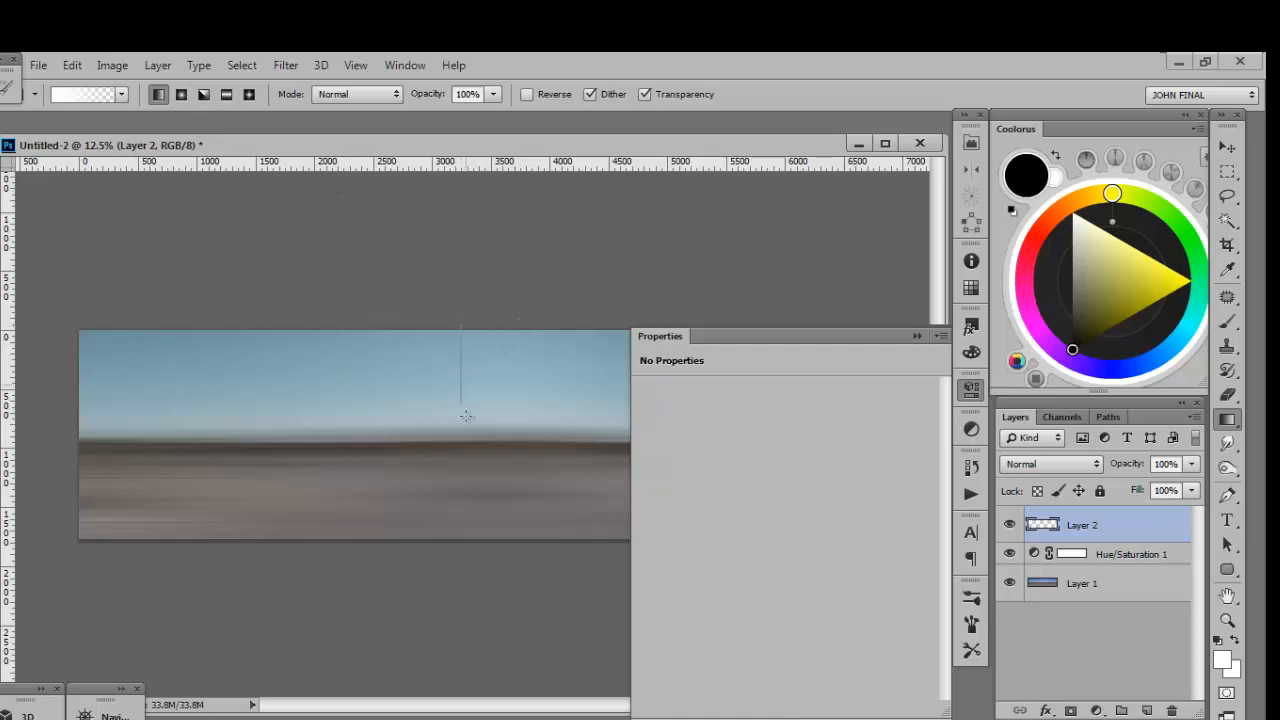
left_click_drag(466, 433, 466, 433)
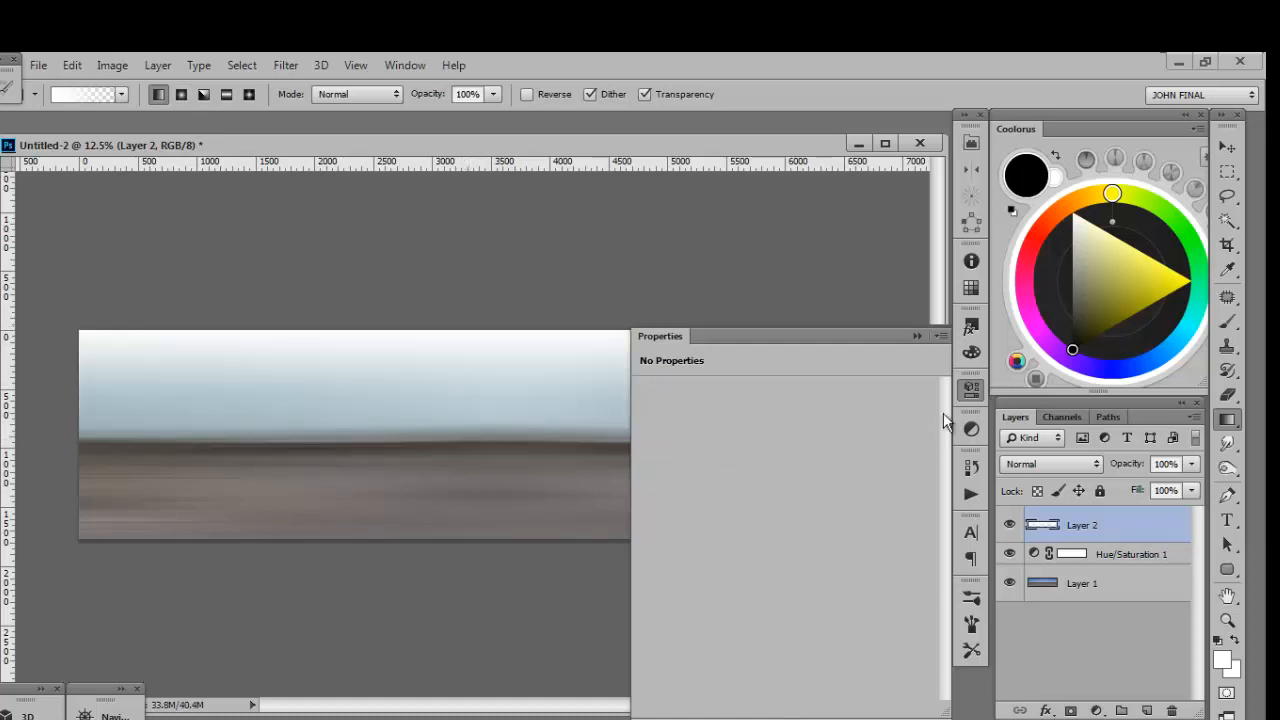
left_click(970, 389)
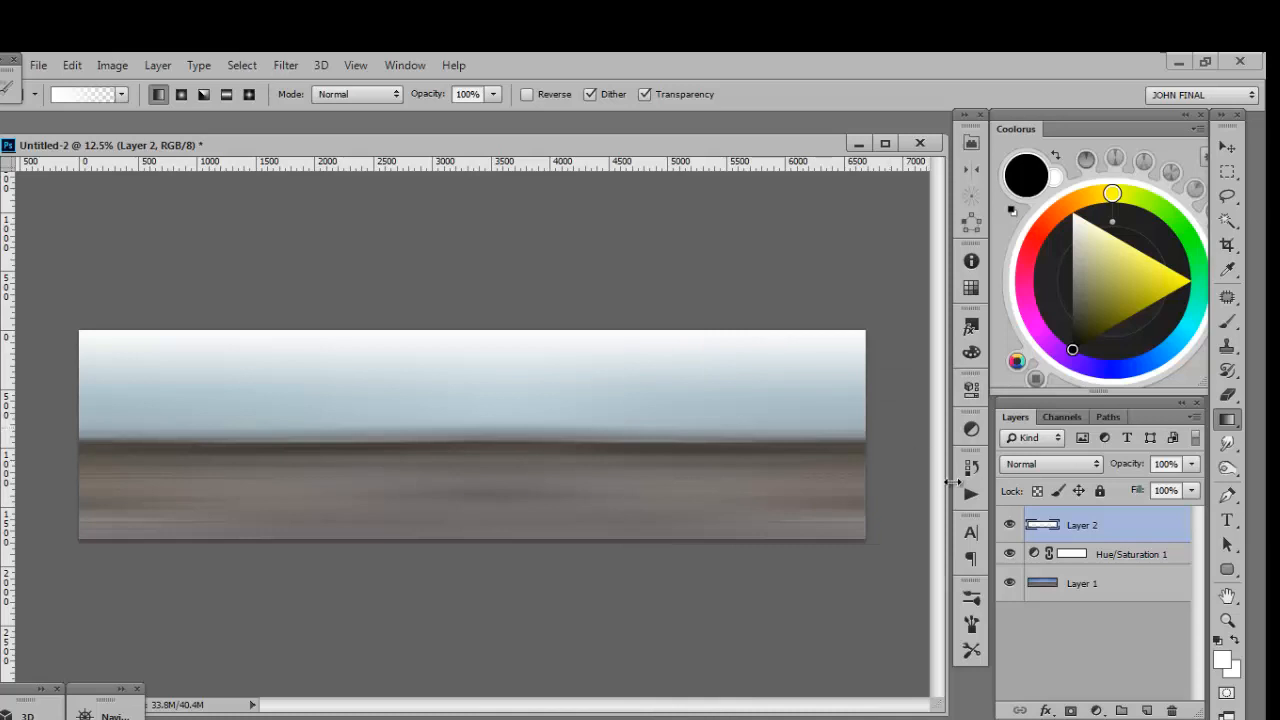
- Set the Yellows hue to +61 in the existing Hue/Saturation adjustment layer
double_click(1033, 556)
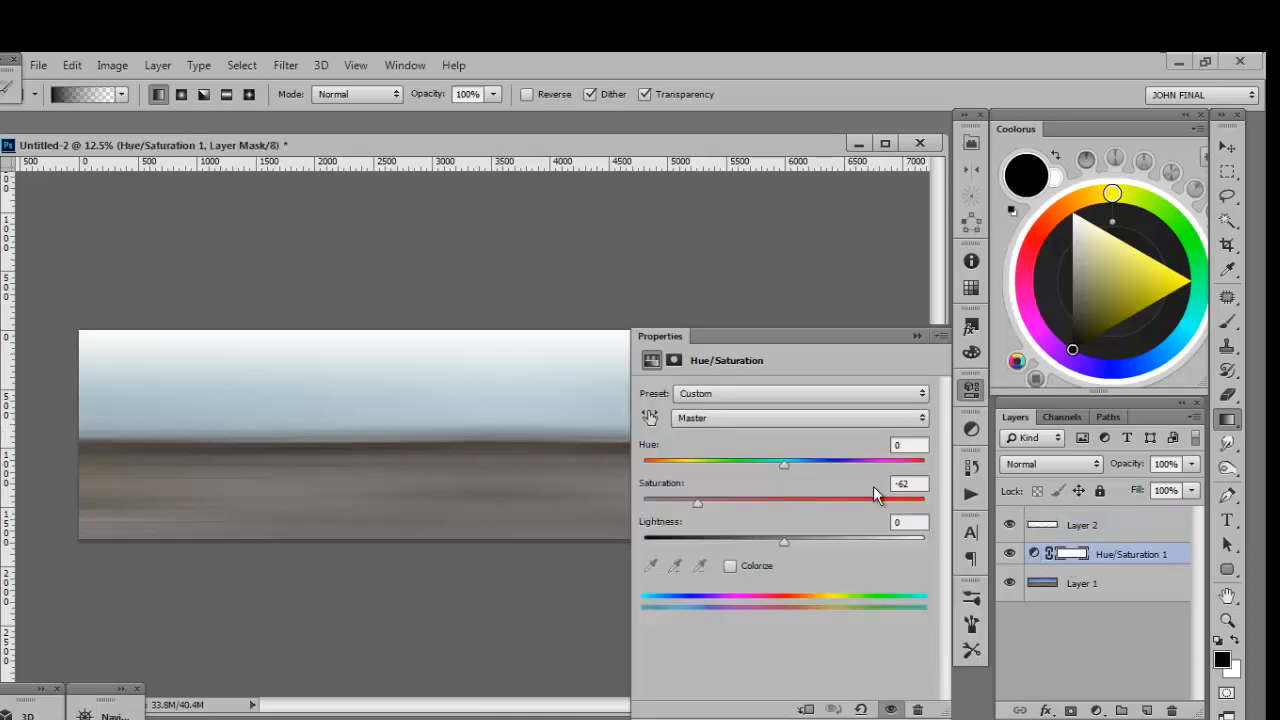
left_click(750, 417)
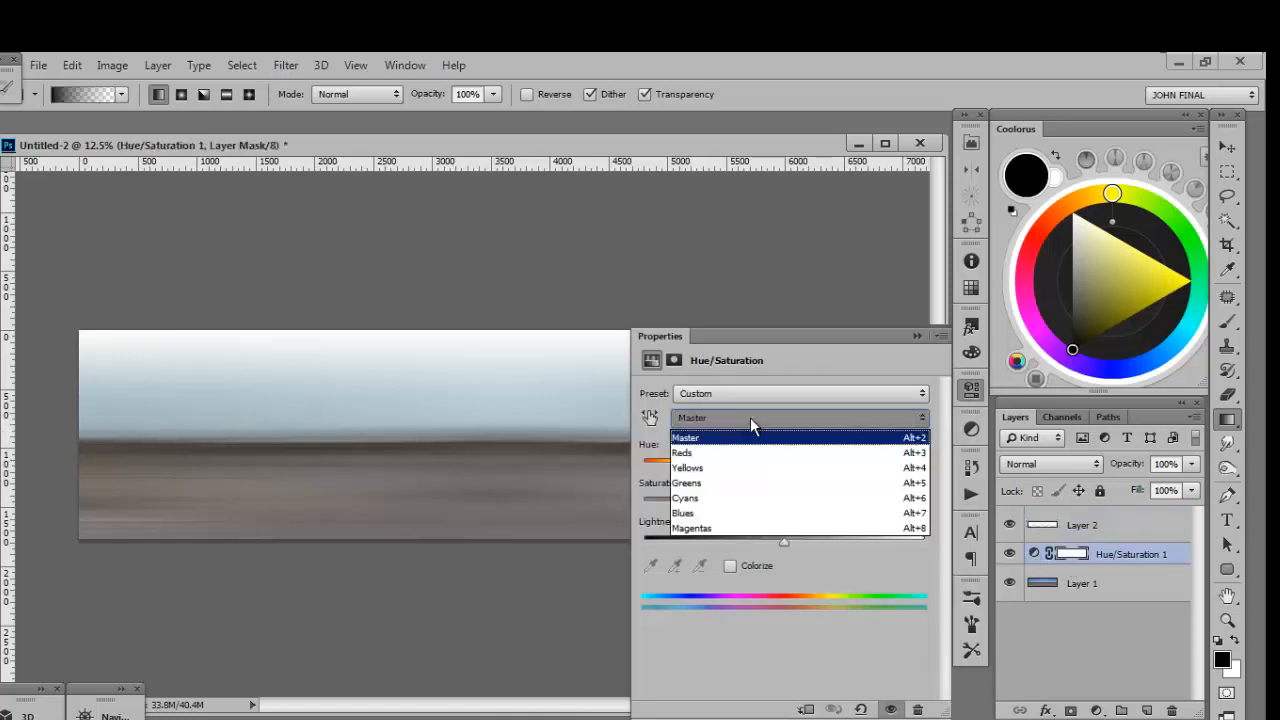
left_click(736, 467)
left_click(786, 466)
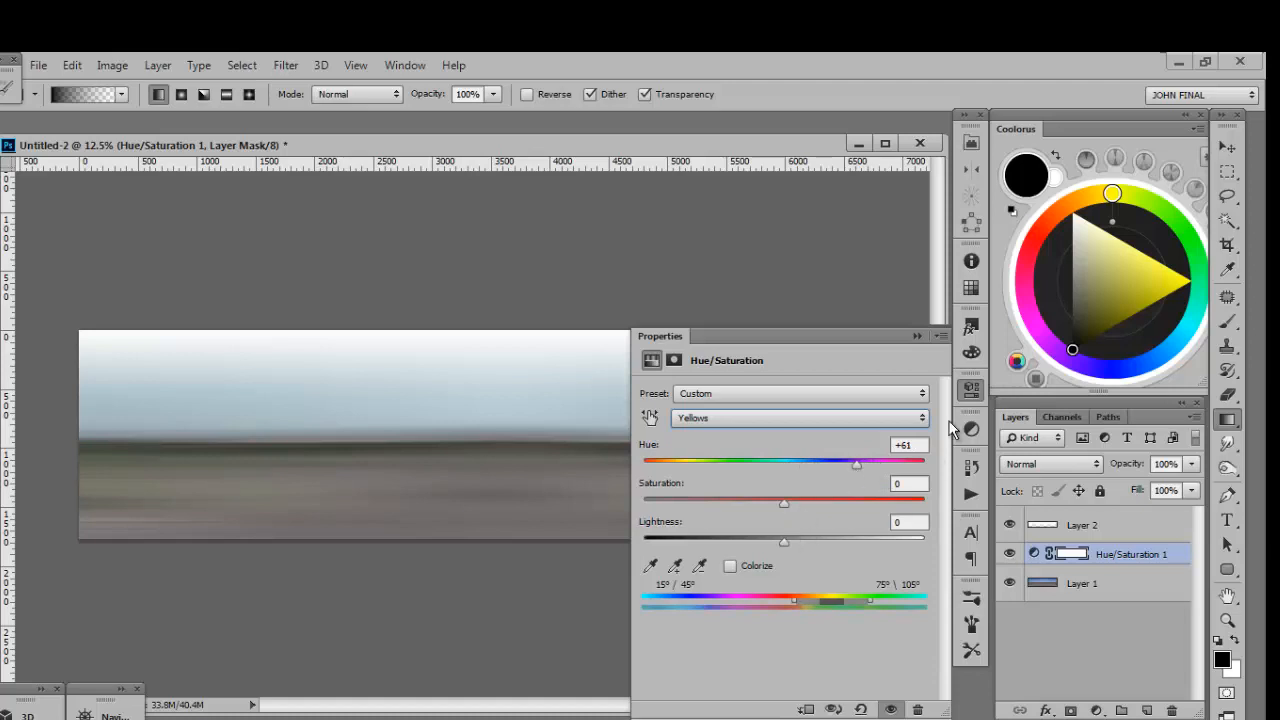
left_click(970, 389)
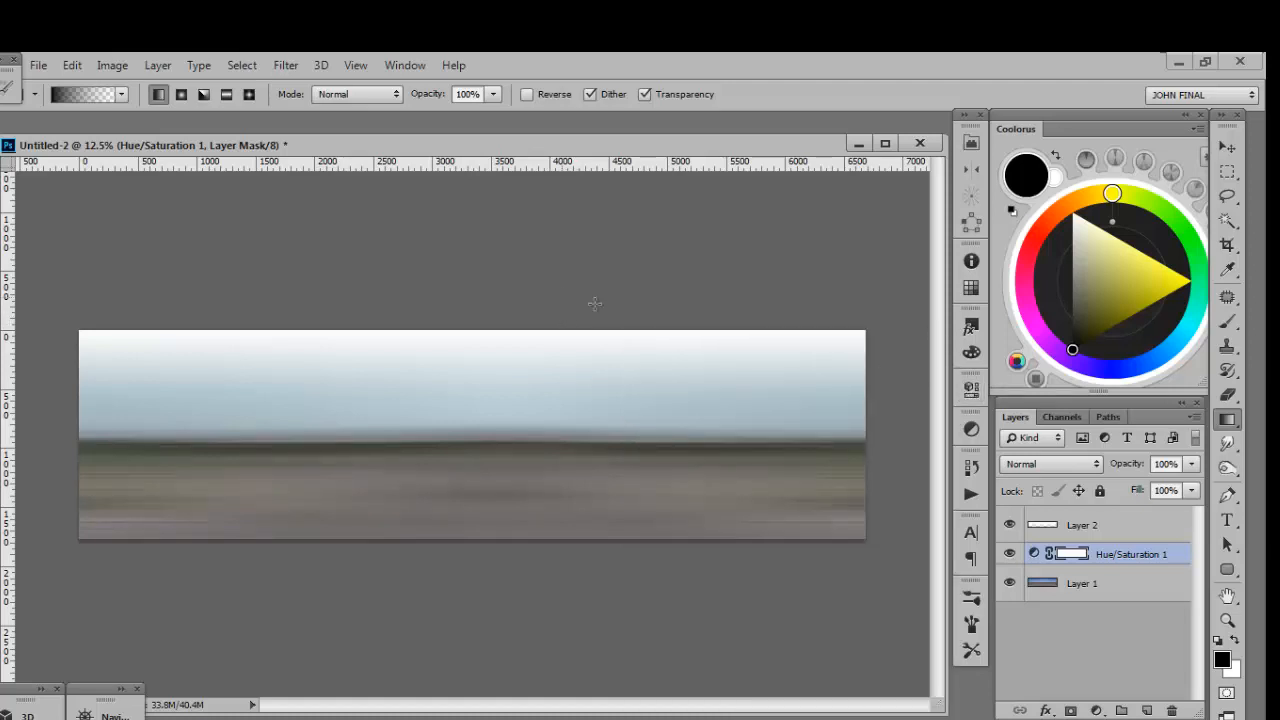
- Duplicate all three panorama layers, merge the copies into one layer and hide the originals
left_click(1100, 531)
left_click(1097, 585, "shift")
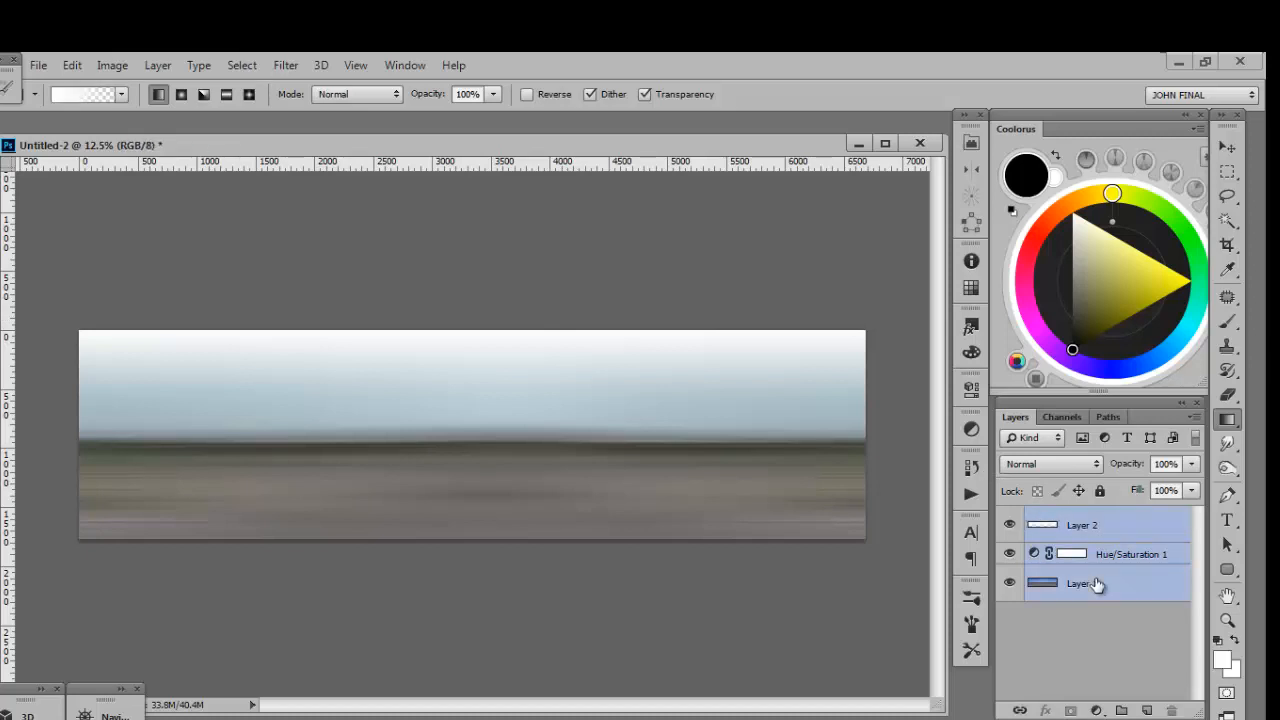
key("ctrl+j")
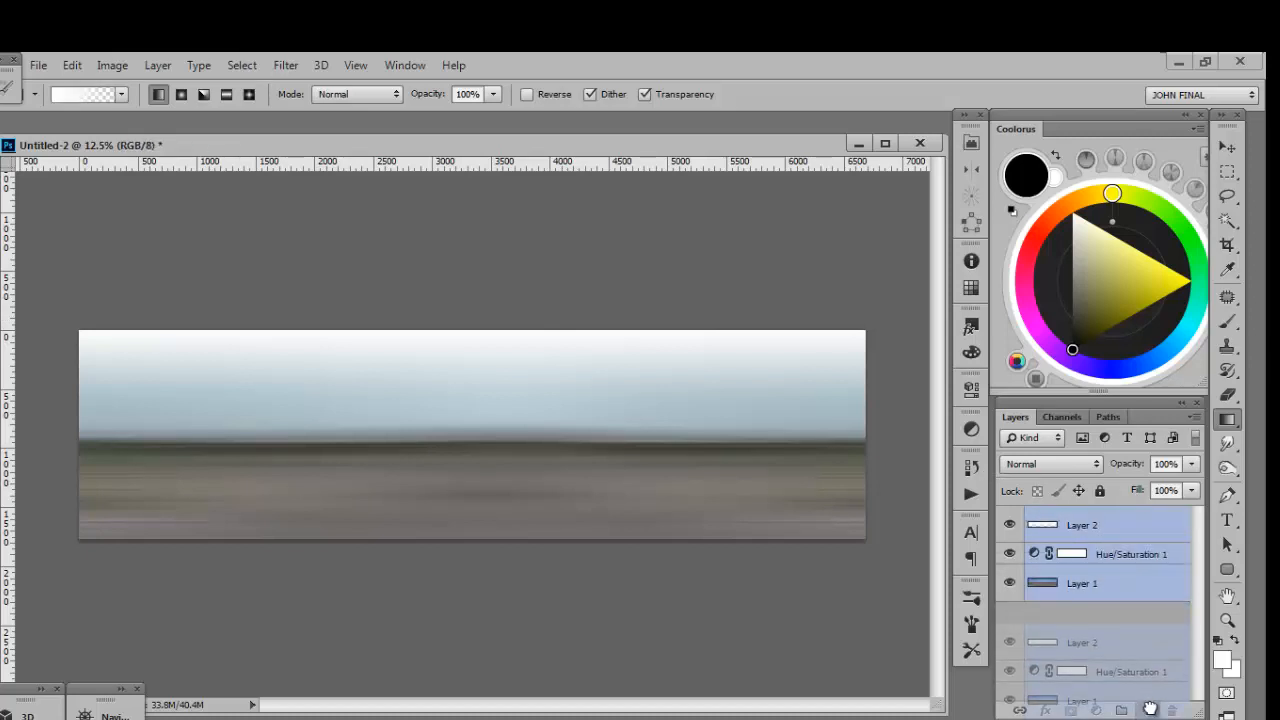
key("ctrl+e")
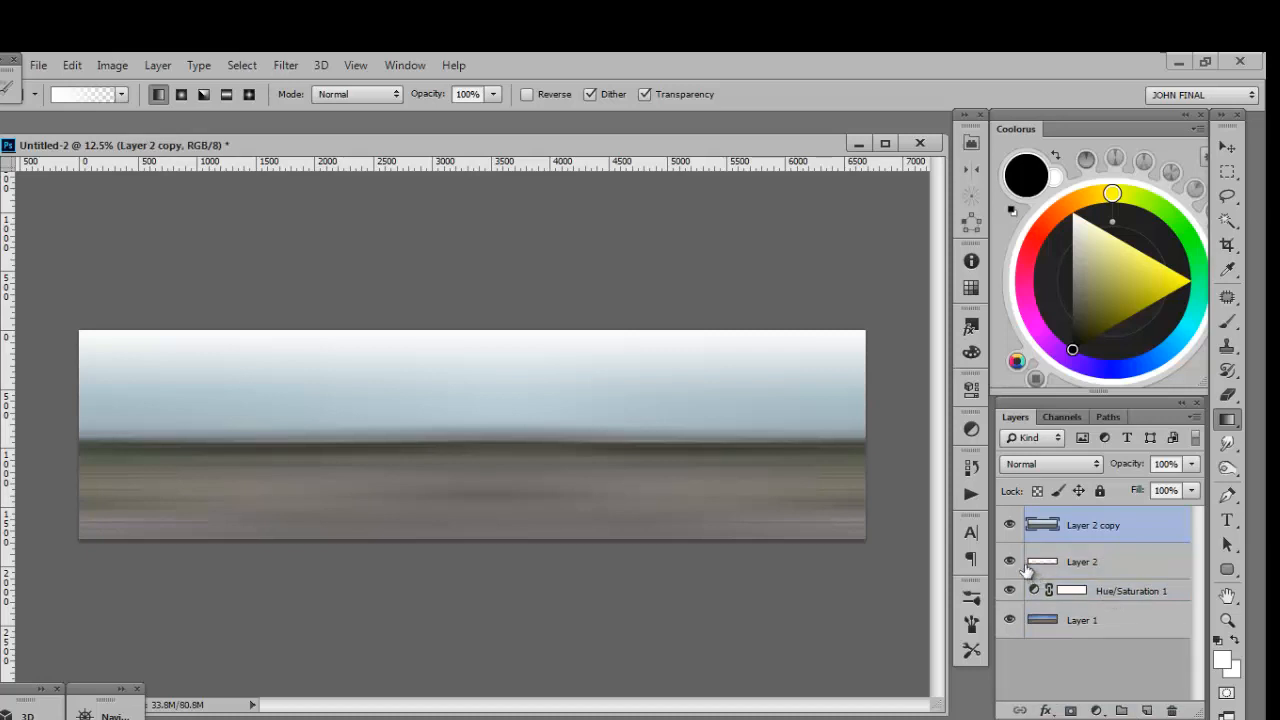
left_click_drag(1010, 561, 1010, 622)
- Warp the merged panorama layer with the Wave preset at a bend of 40.7%
left_click(66, 65)
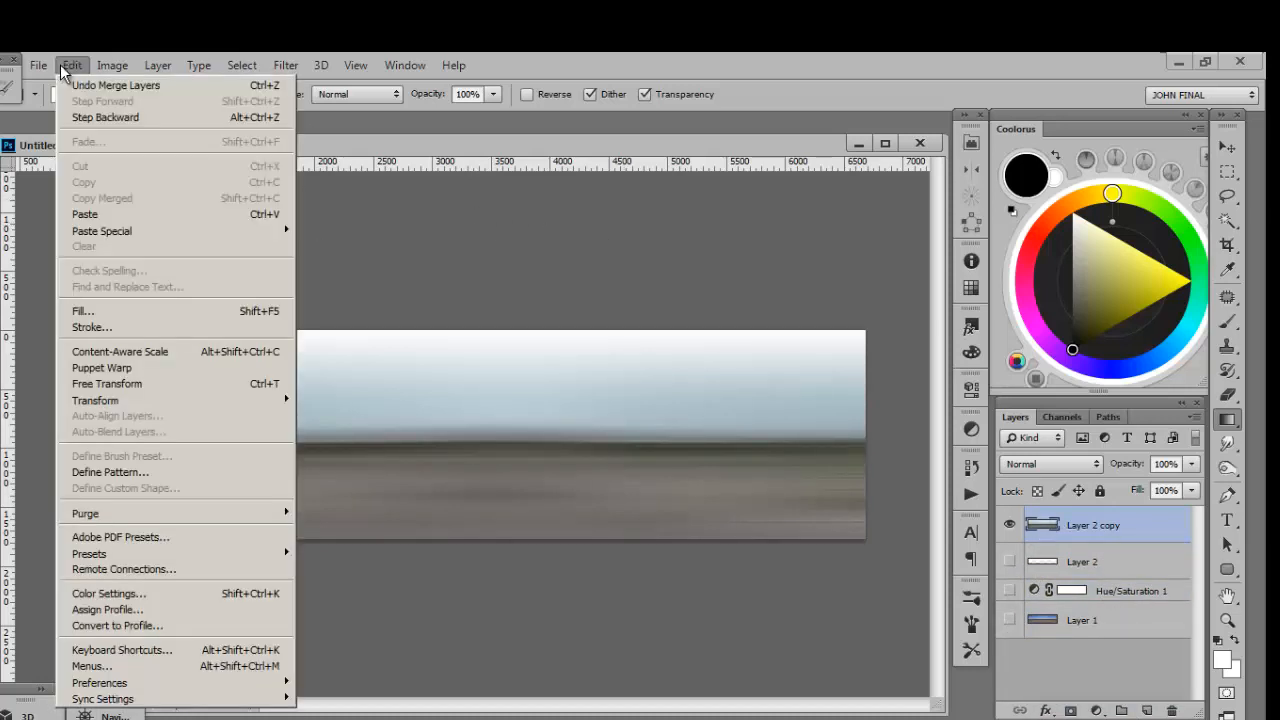
mouse_move(155, 399)
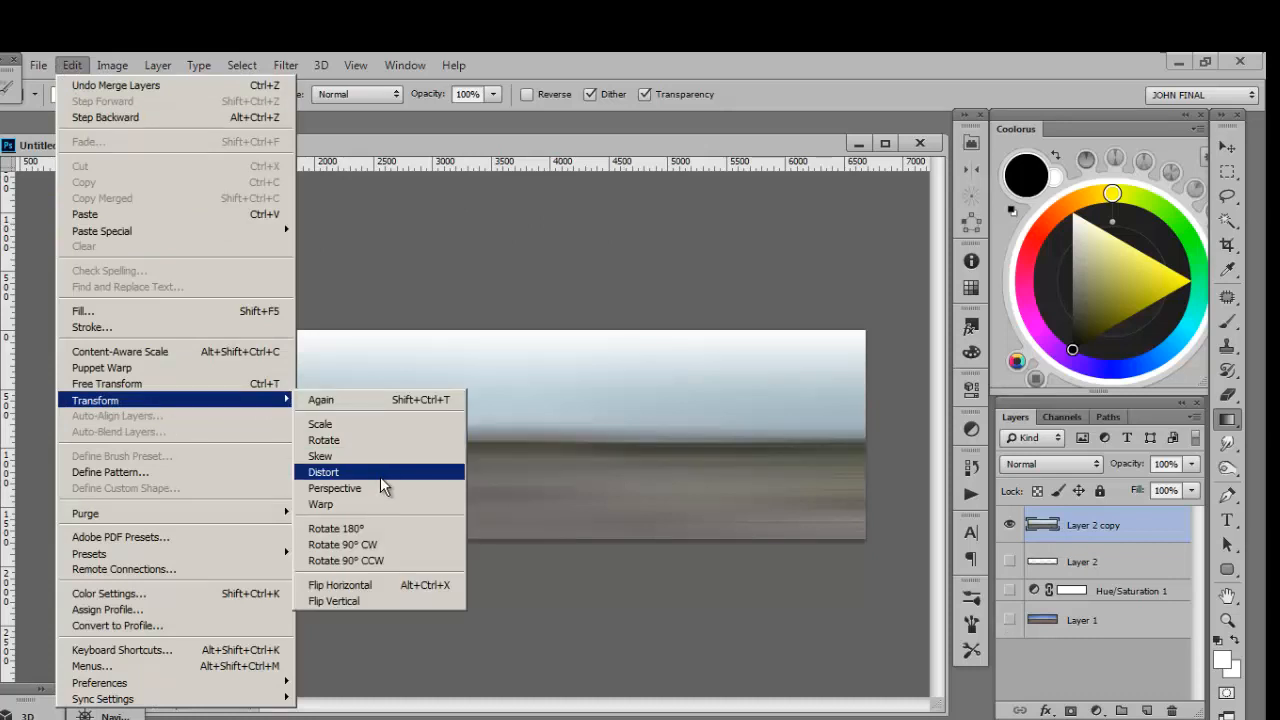
left_click(366, 505)
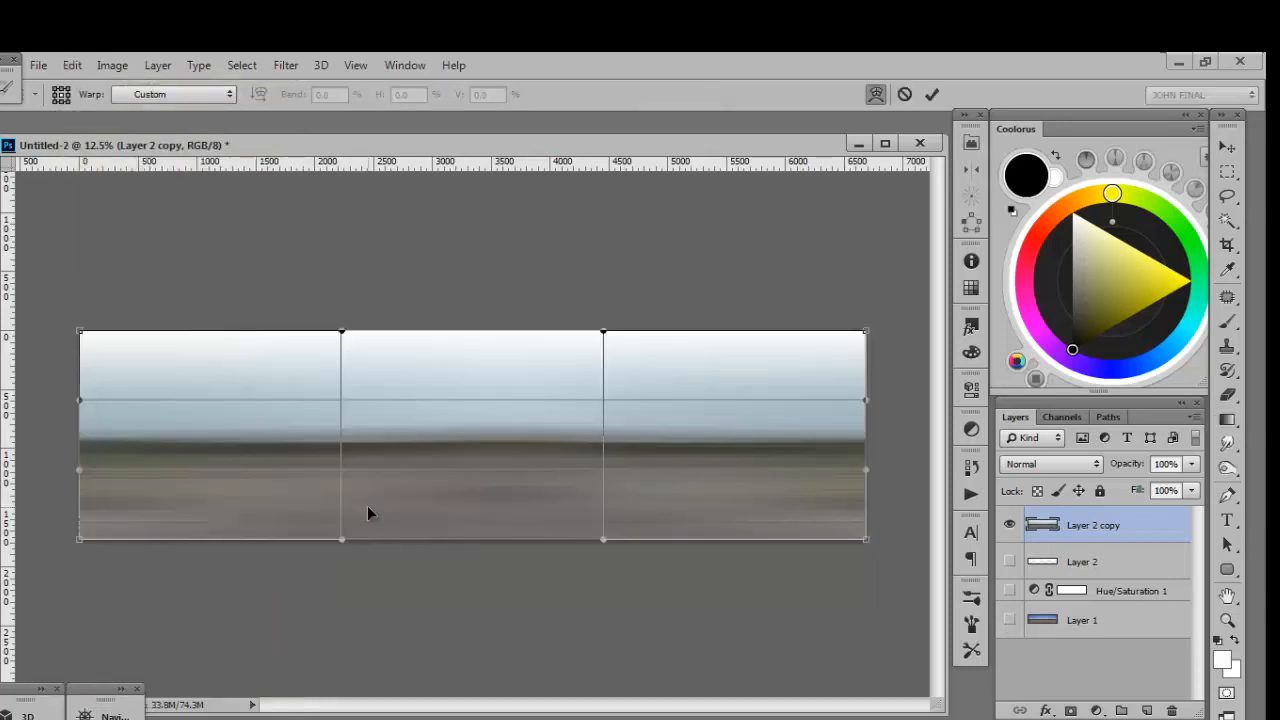
left_click(190, 95)
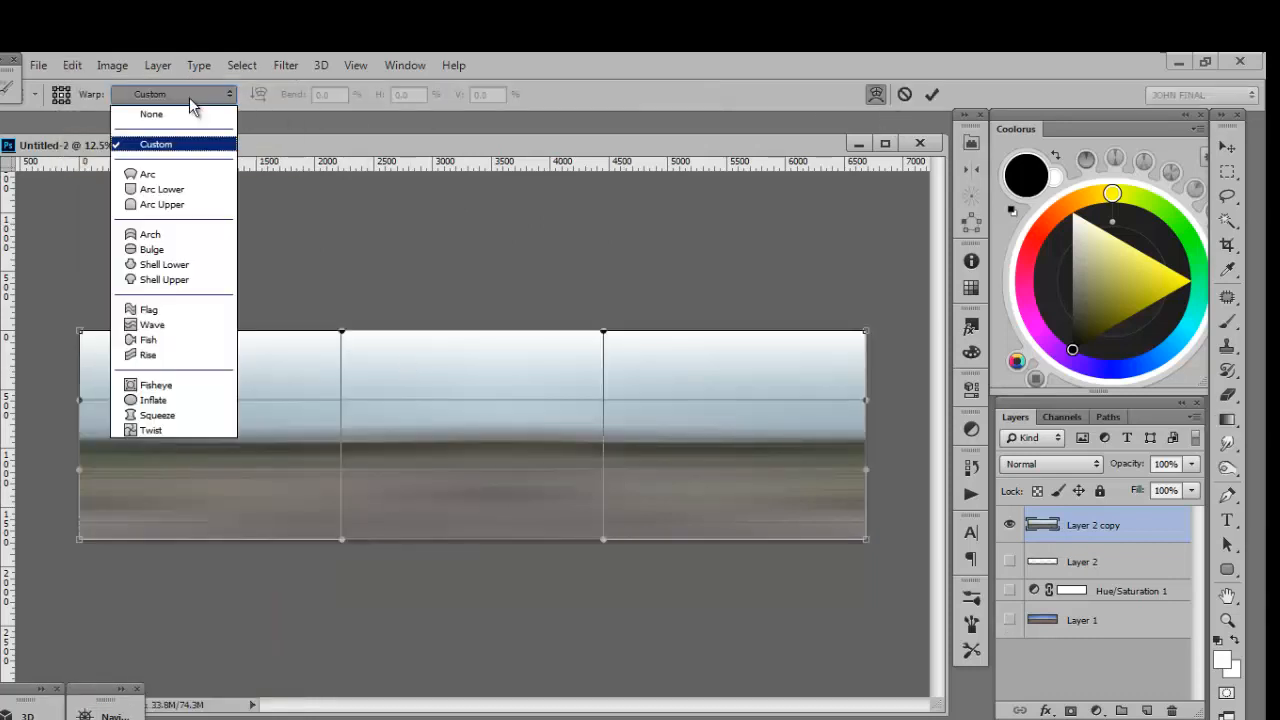
left_click(185, 324)
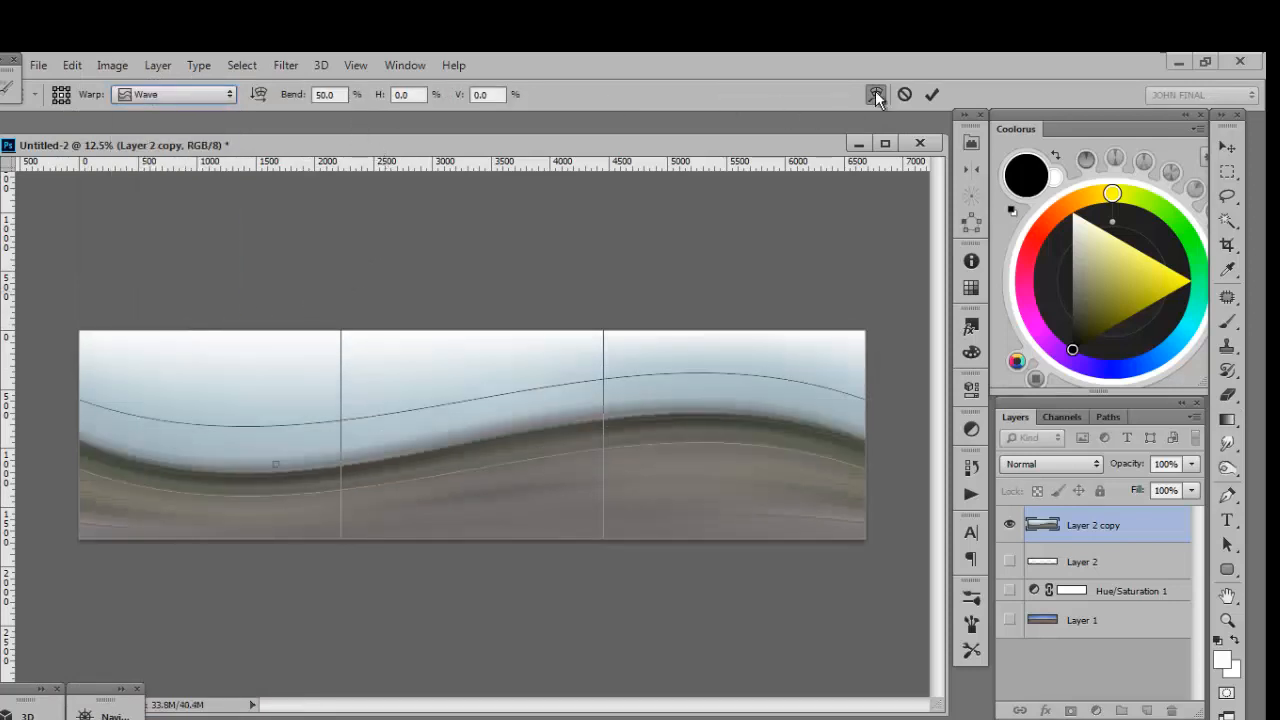
left_click_drag(307, 97, 200, 99)
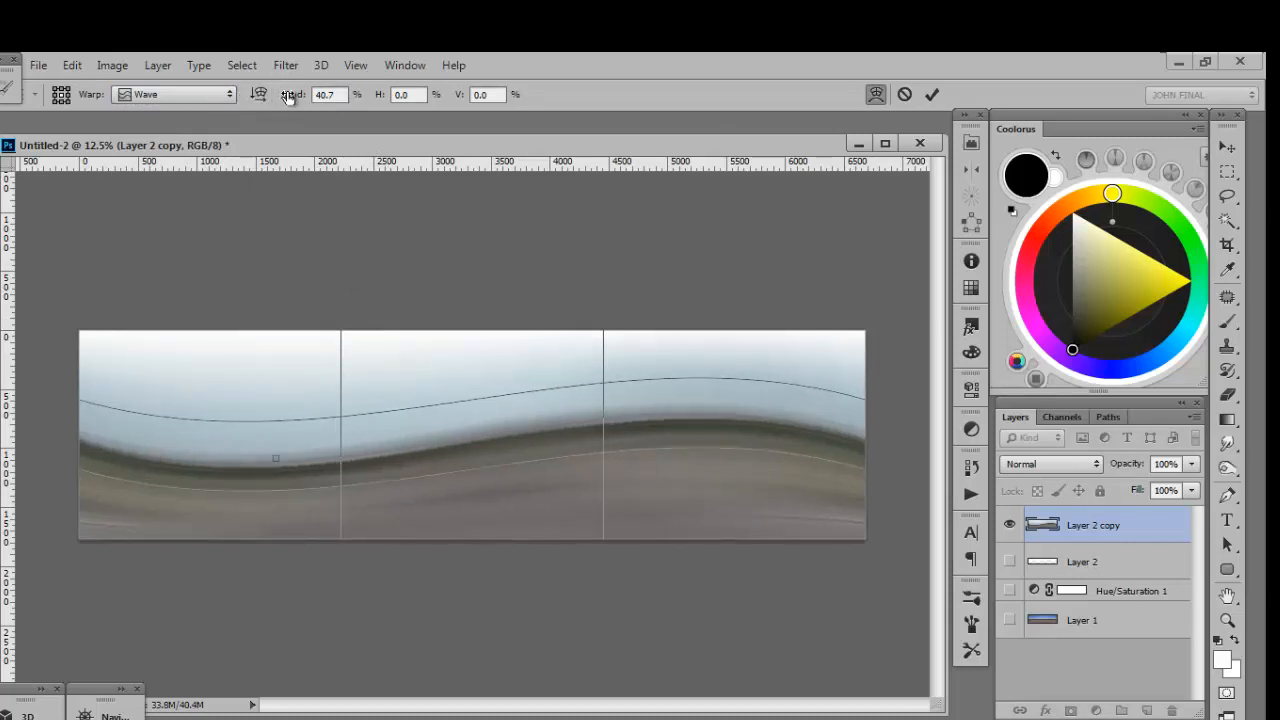
left_click(938, 95)
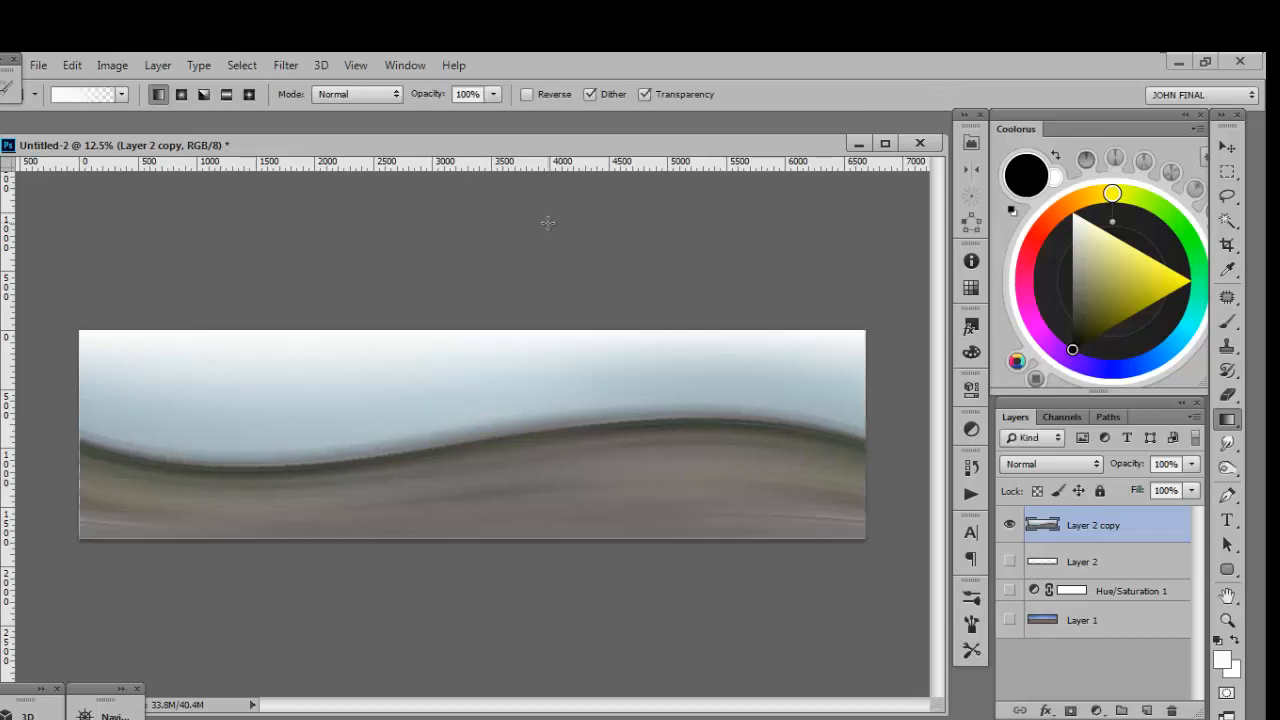
- Select the whole canvas and define the warped panorama as a pattern named Chrome Effect
key("x")
key("ctrl+a")
left_click(70, 67)
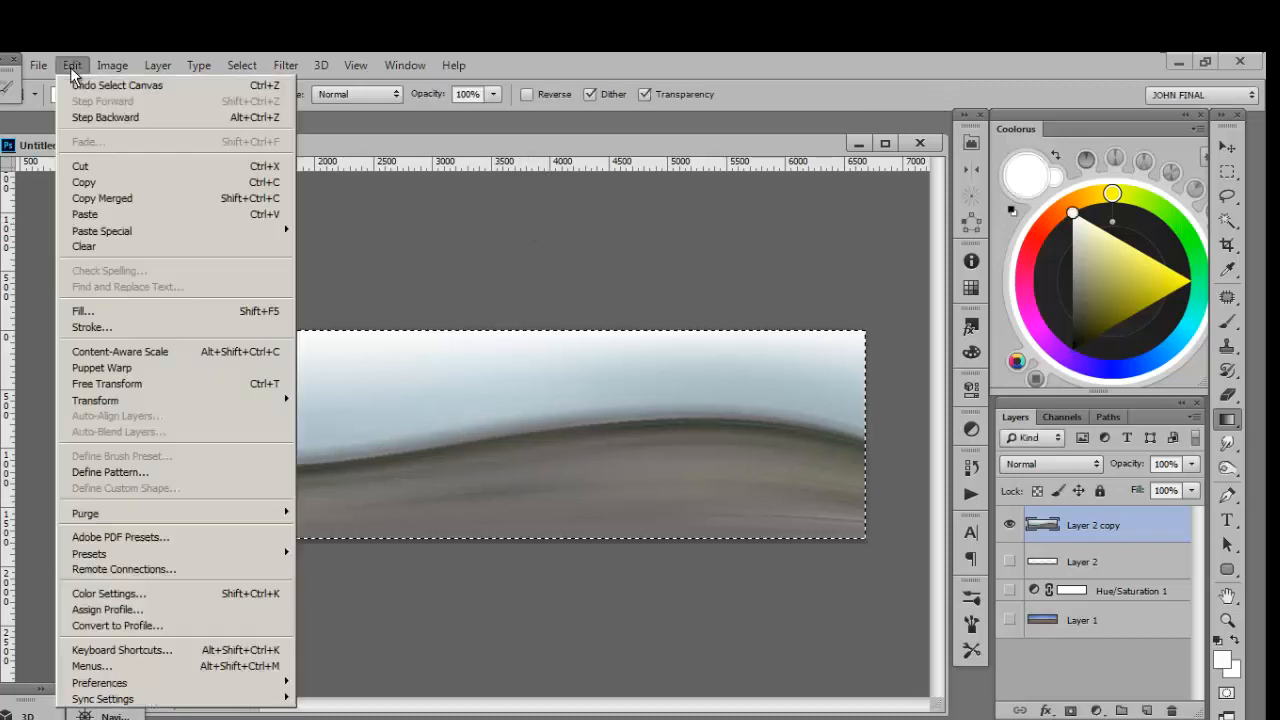
left_click(105, 475)
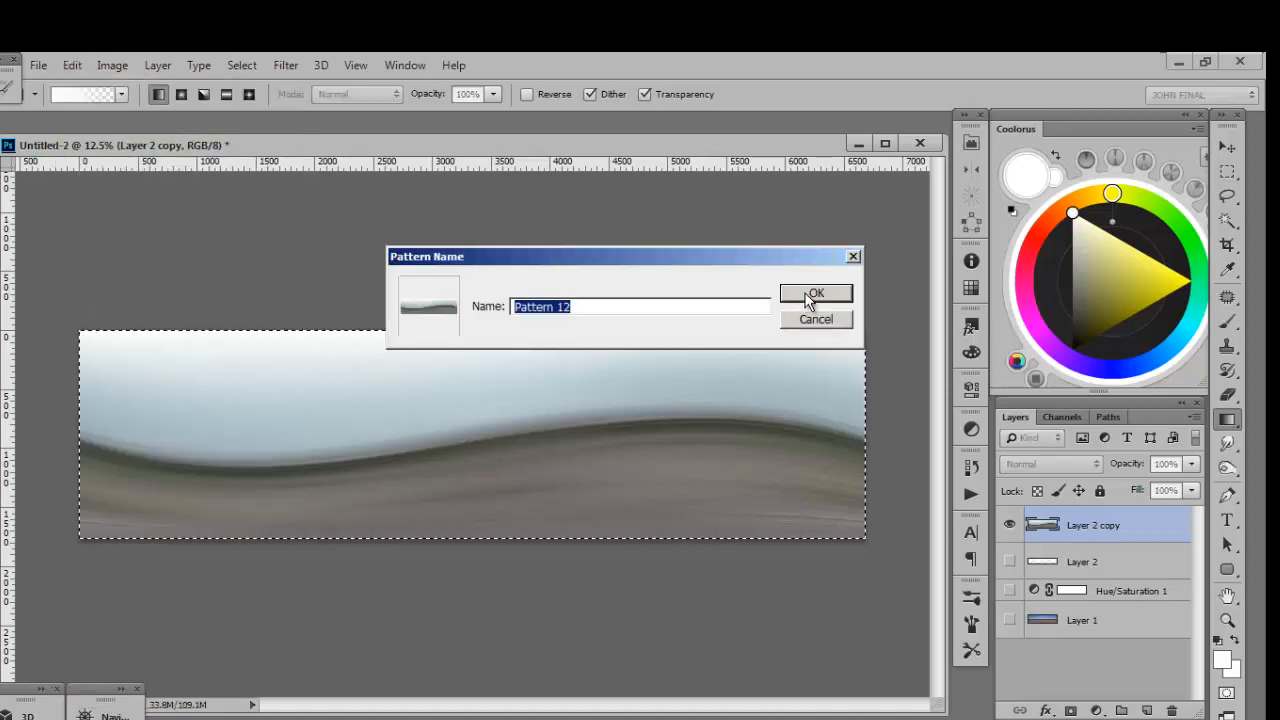
type("C")
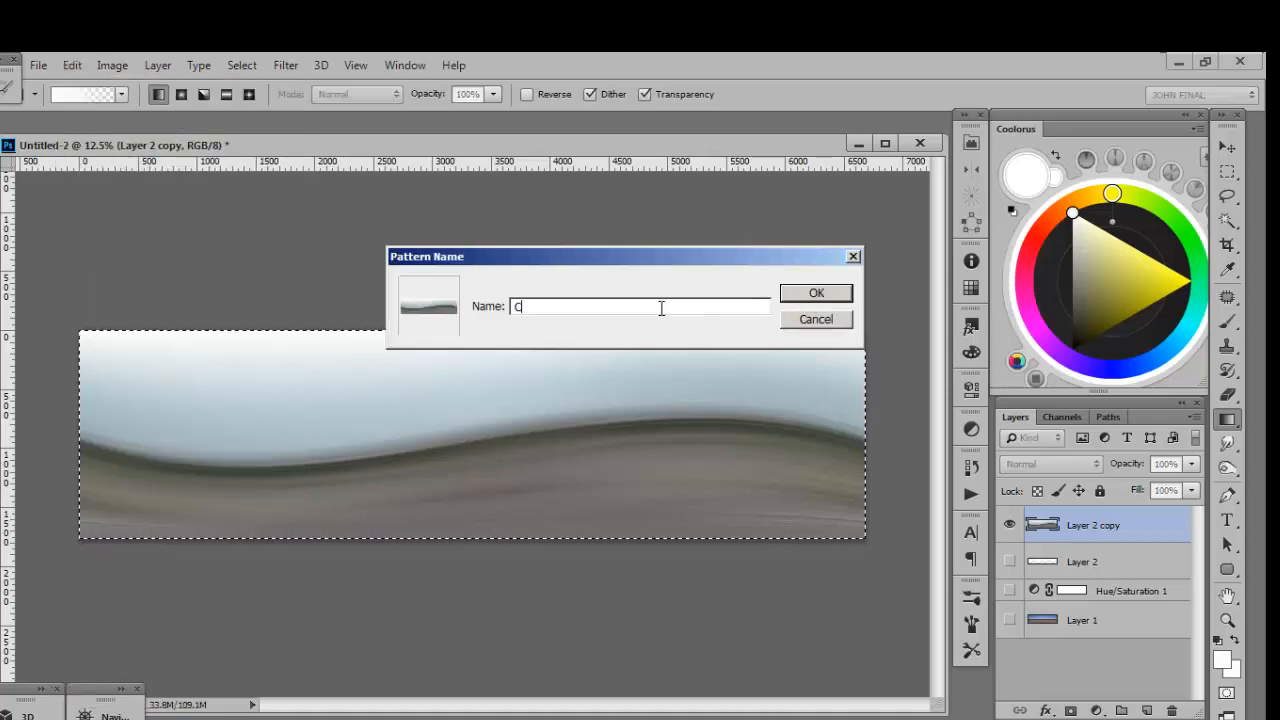
type("hrome Effect")
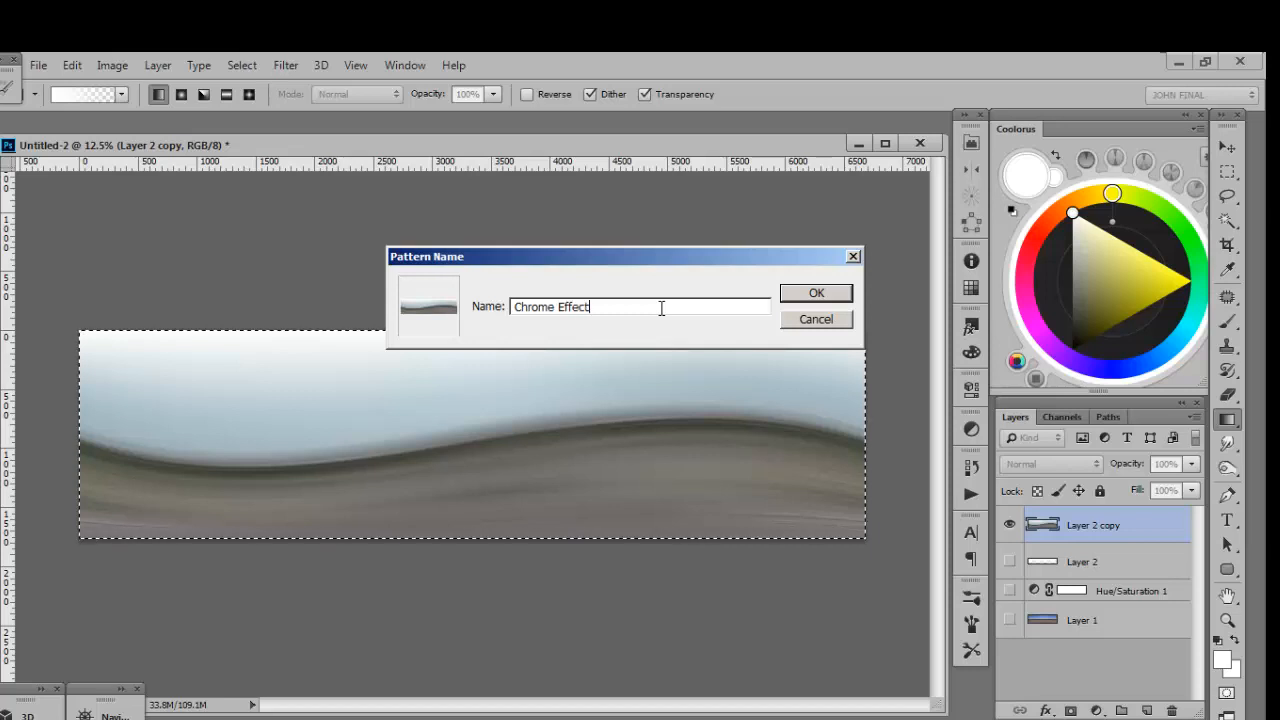
left_click(798, 296)
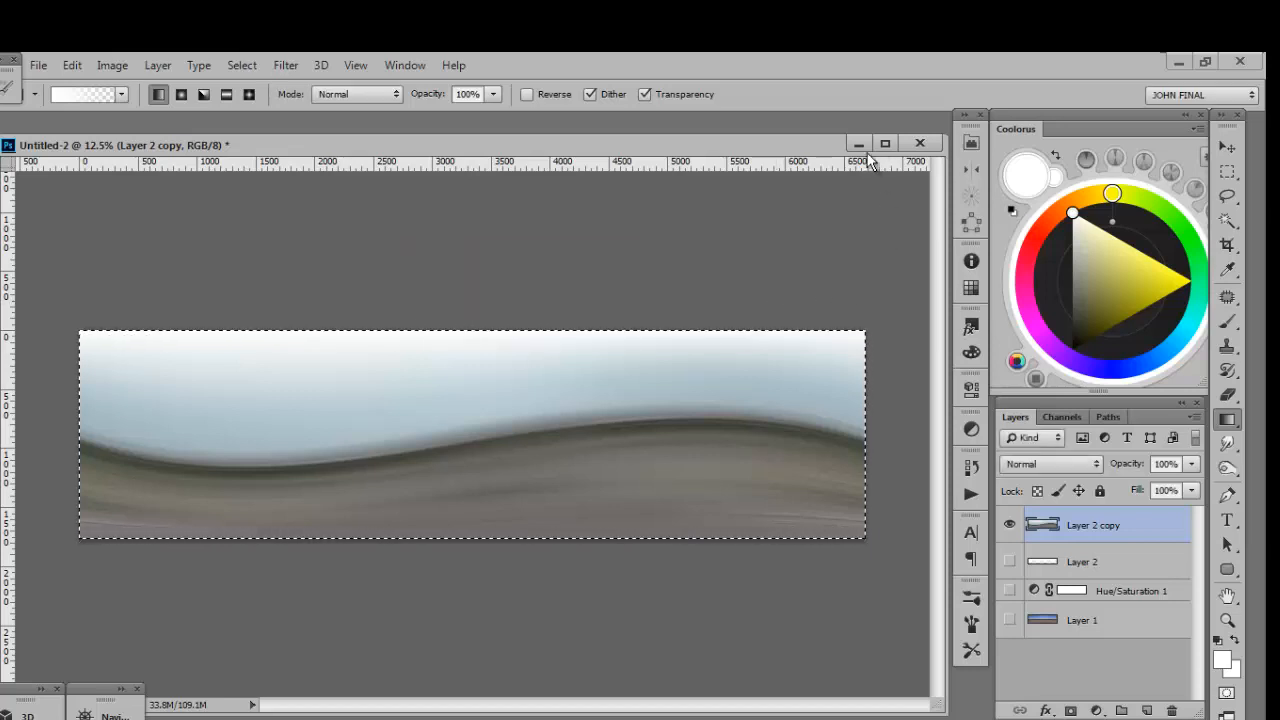
- Return to the text document and add a Pattern Overlay with the Chrome Effect pattern to the PIXEL MOSHPIT layer
left_click(862, 143)
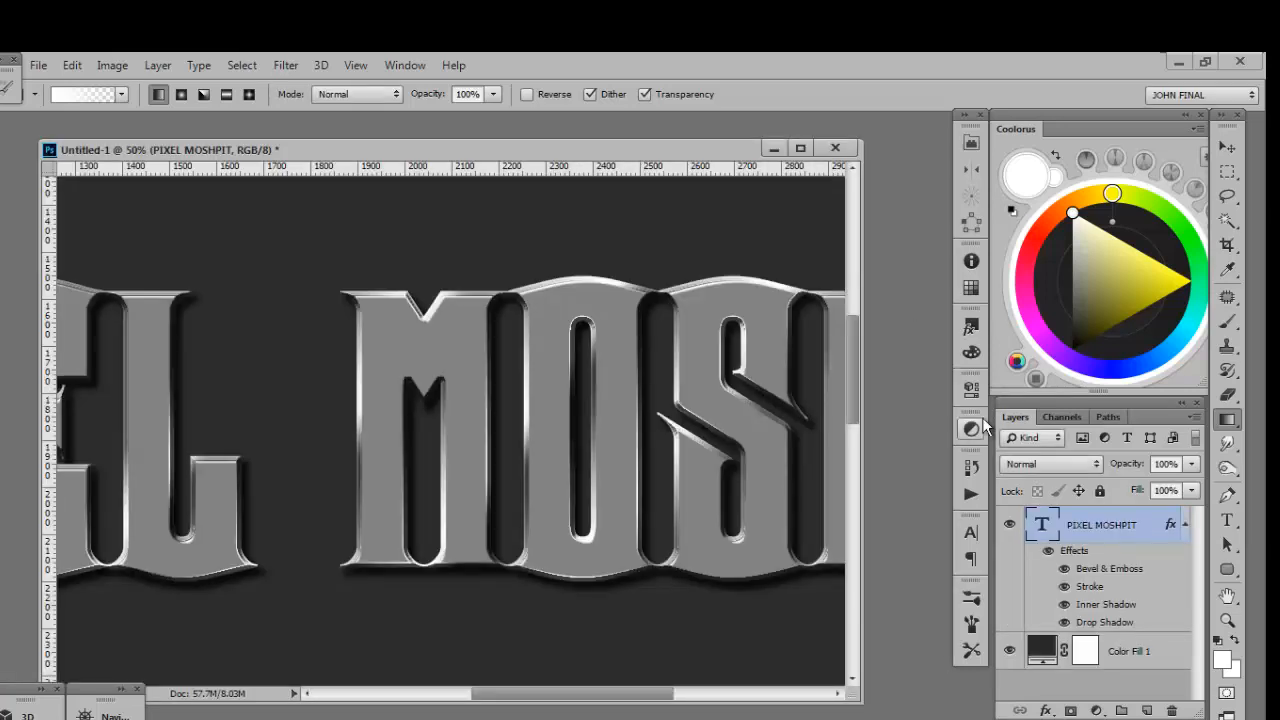
double_click(1075, 551)
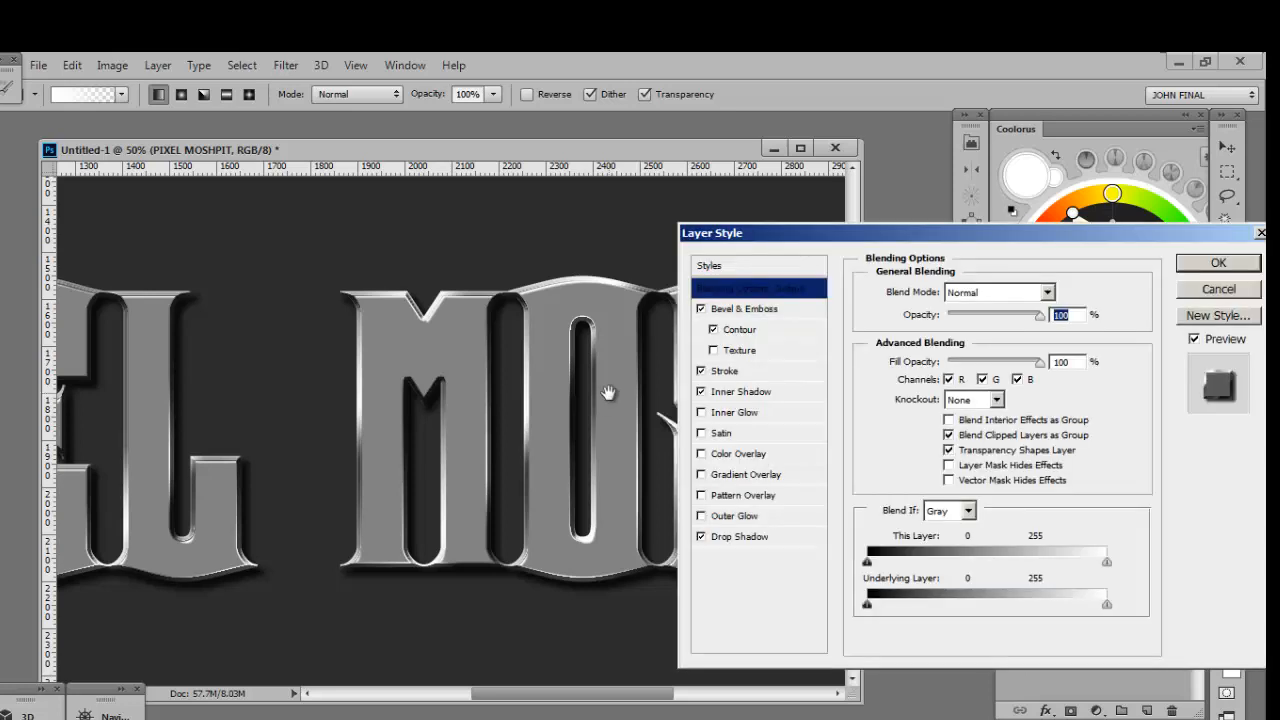
left_click(731, 497)
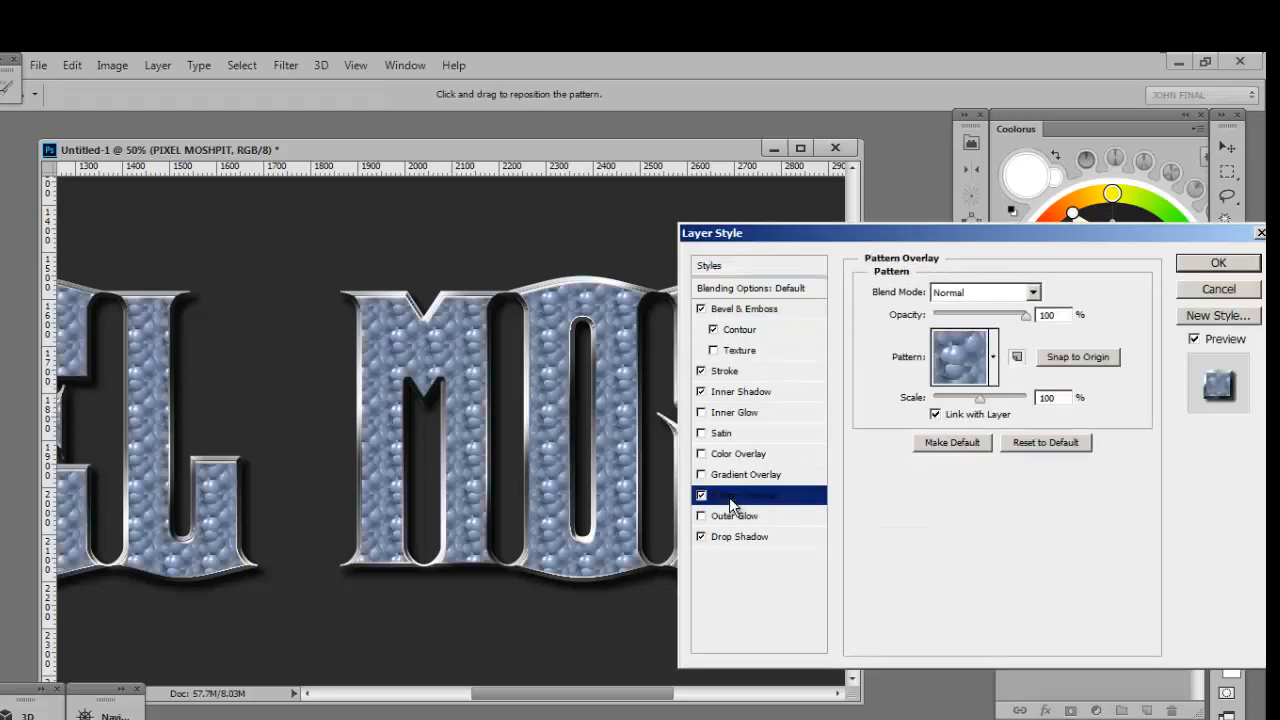
left_click(993, 362)
left_click(938, 510)
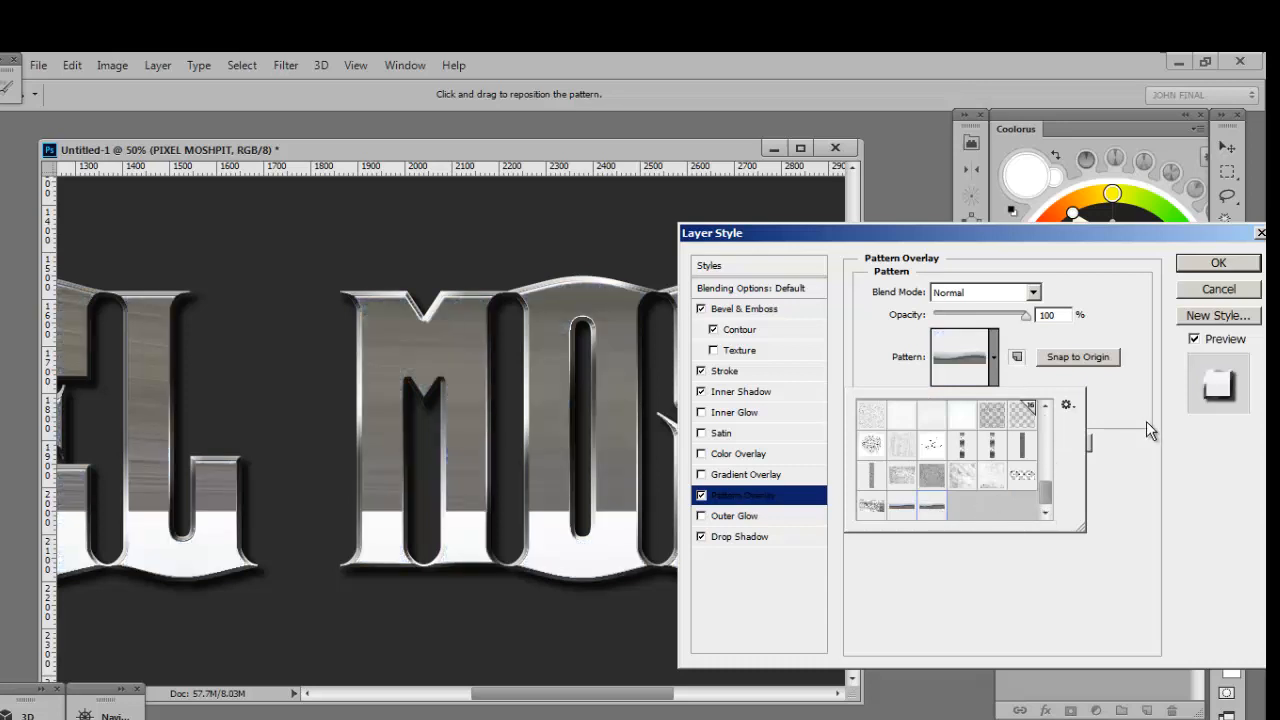
left_click(1130, 403)
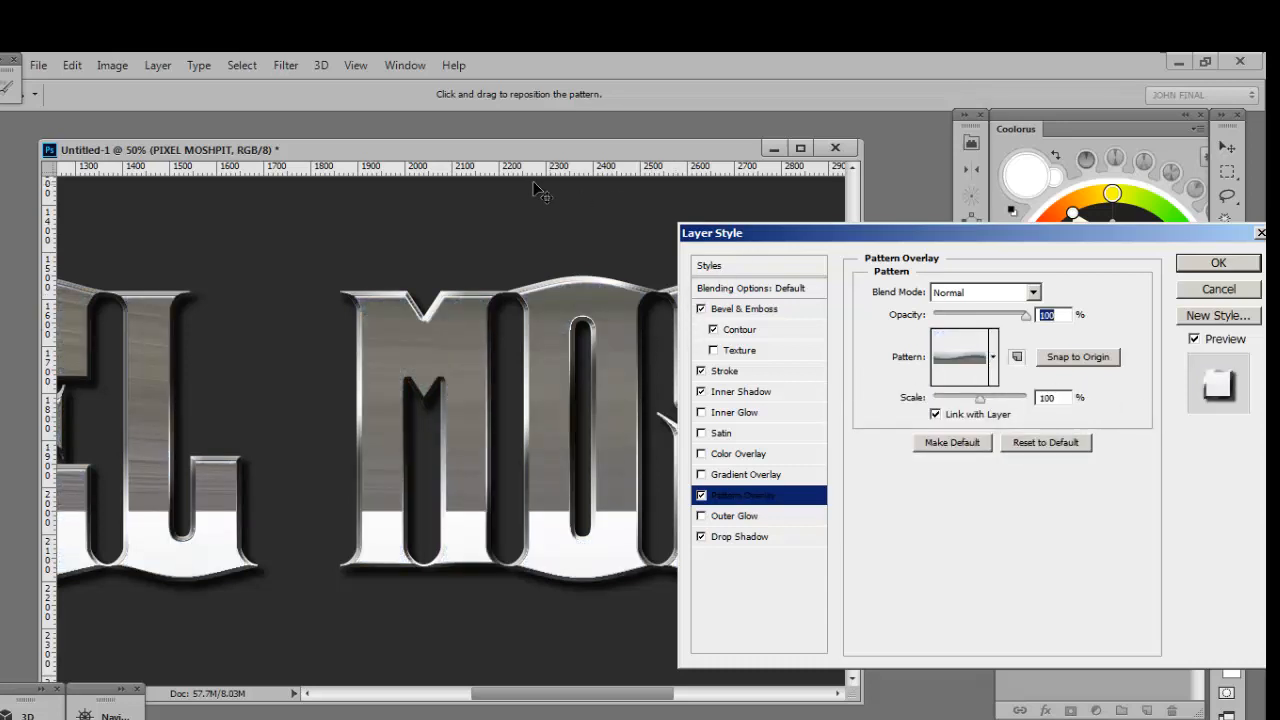
- Scale the Chrome Effect pattern to 40% and reposition it so its horizon crosses the middle of the lettering
key("ctrl+minus")
key("ctrl+minus")
key("ctrl+minus")
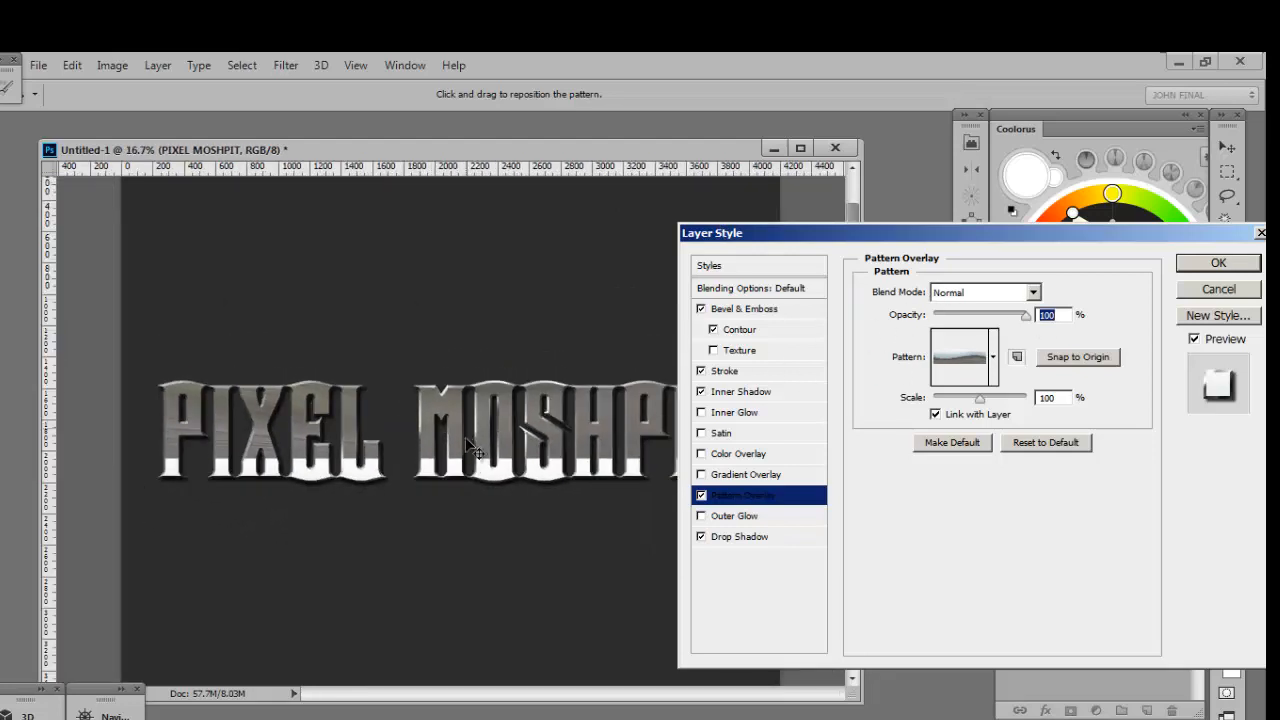
left_click_drag(467, 440, 432, 466)
left_click_drag(983, 402, 963, 400)
left_click_drag(490, 440, 485, 505)
left_click_drag(962, 399, 951, 398)
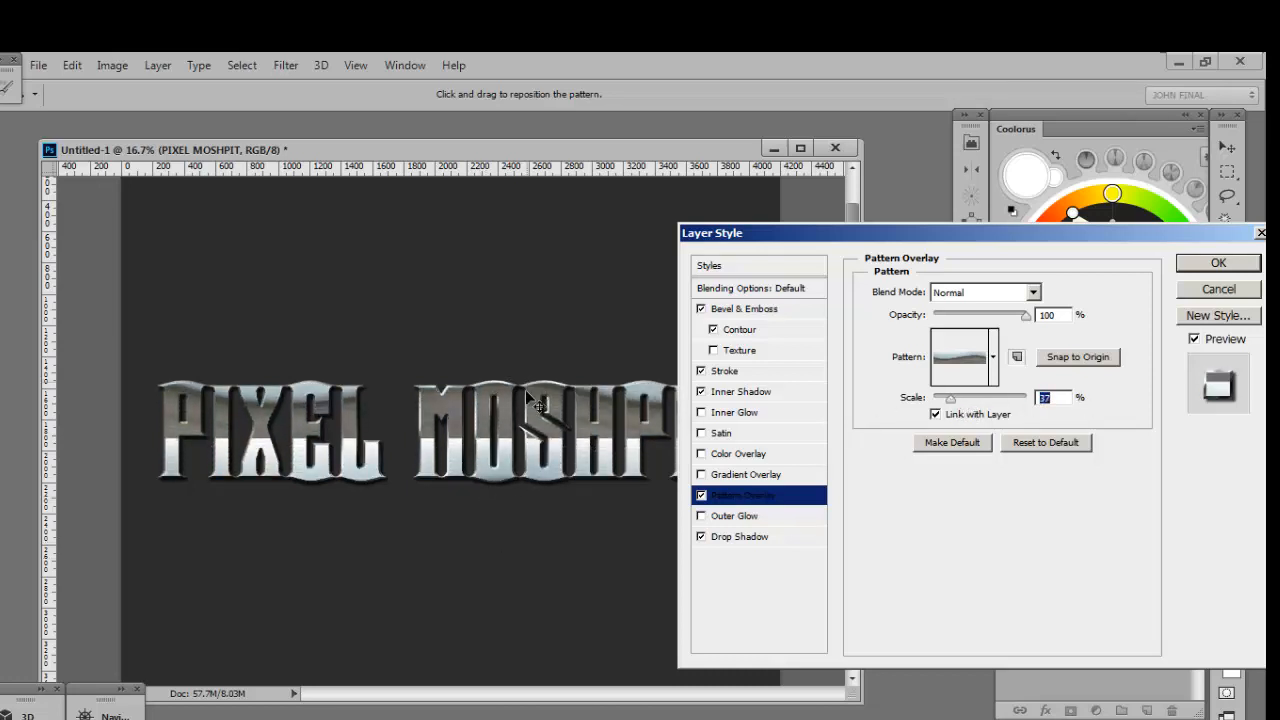
left_click_drag(525, 389, 523, 426)
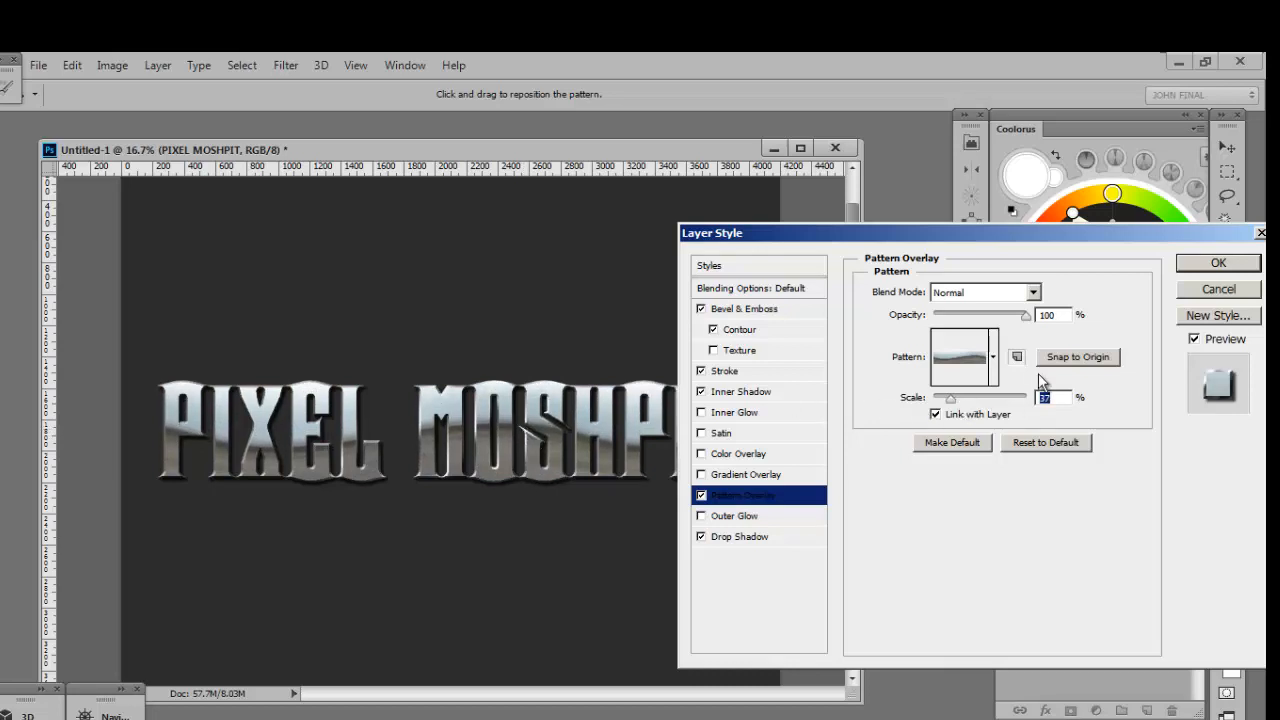
type("40")
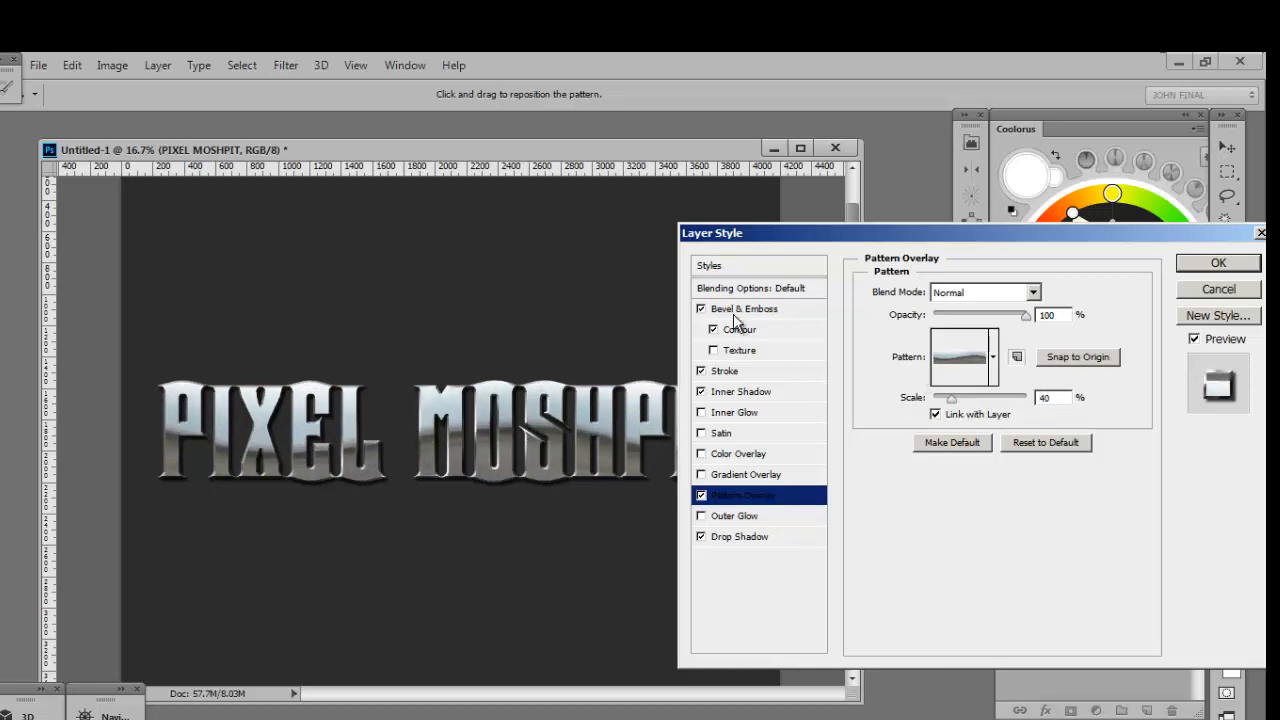
left_click_drag(560, 444, 381, 441)
- Add a Gradient Overlay to the text running from grey #848484 to white
left_click_drag(814, 232, 702, 212)
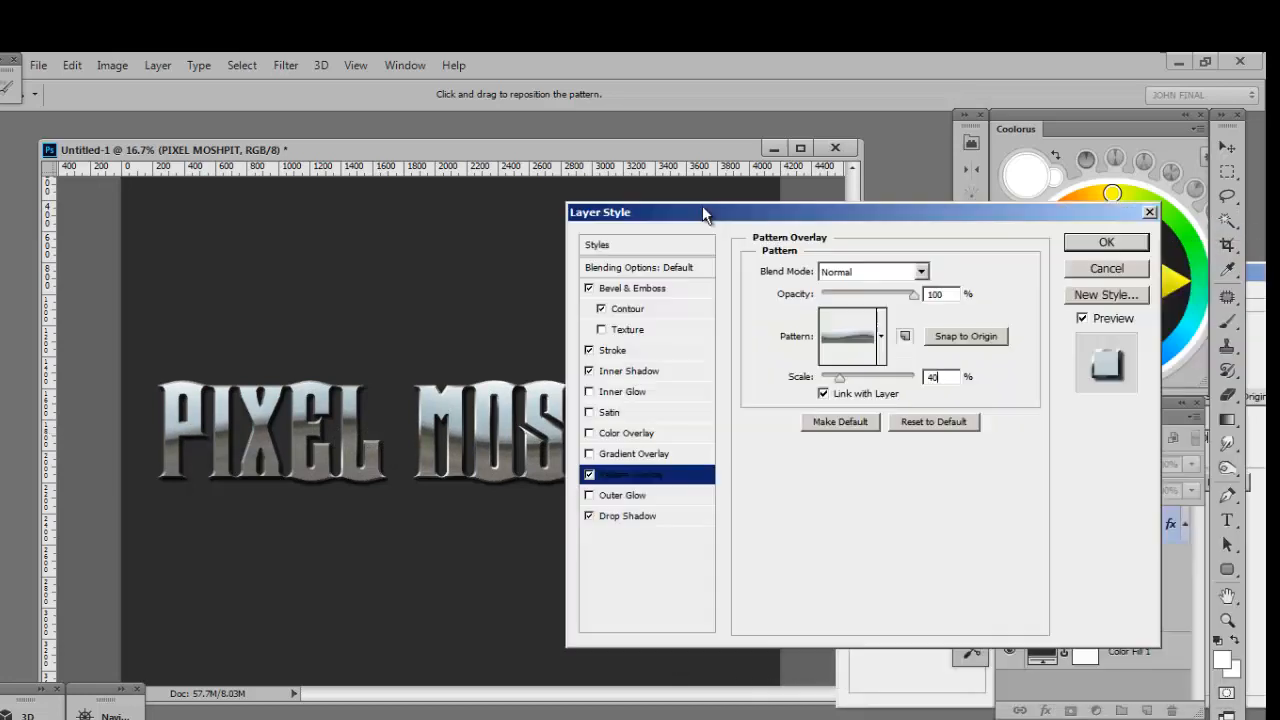
left_click(649, 455)
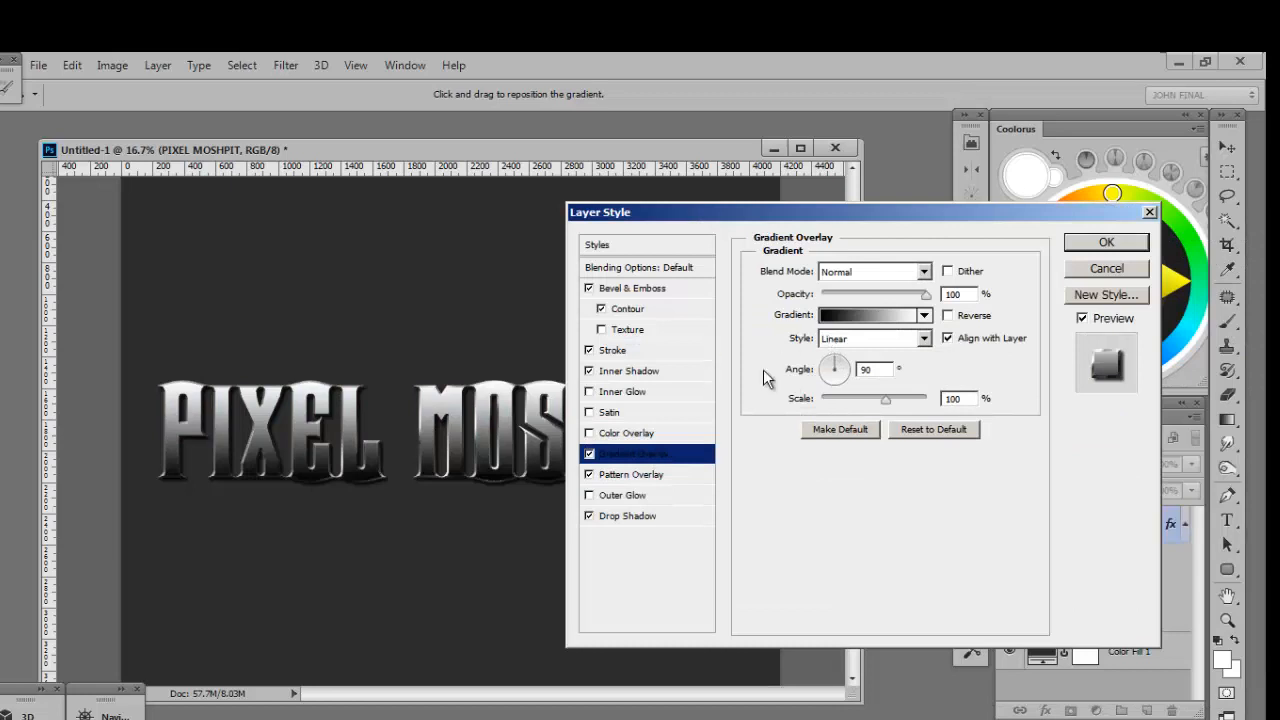
left_click(866, 315)
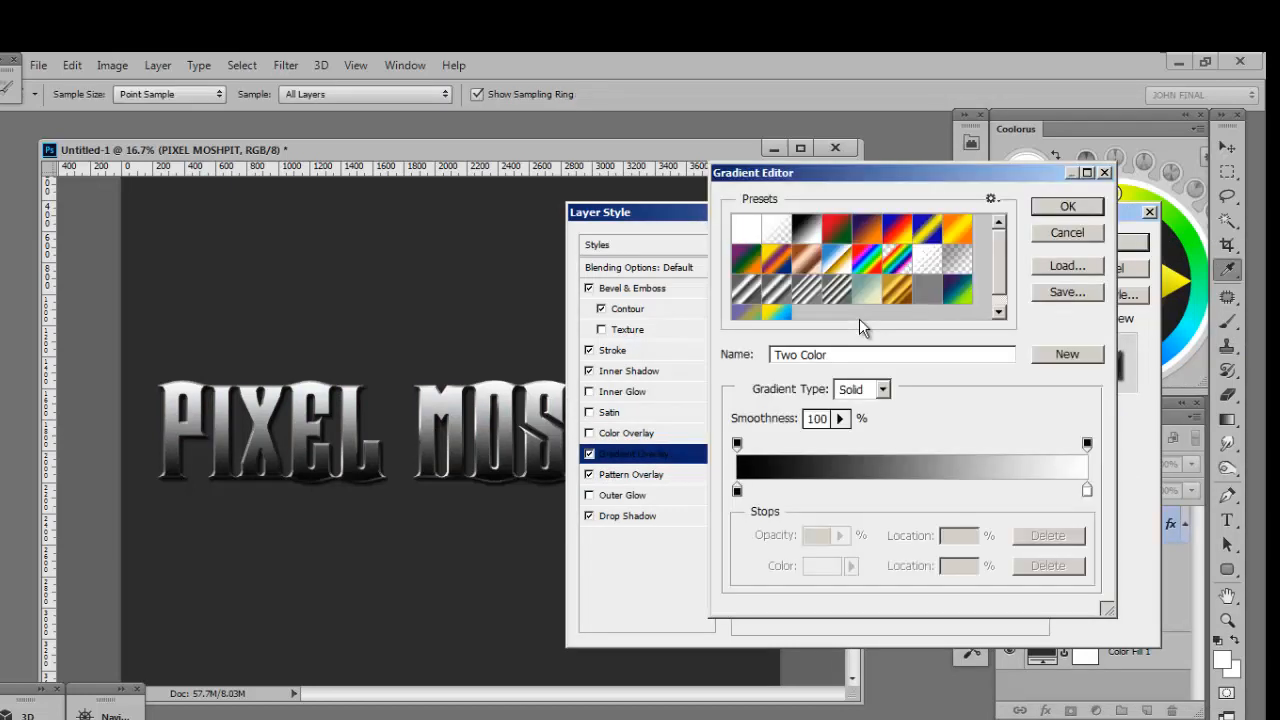
left_click(737, 489)
left_click(828, 567)
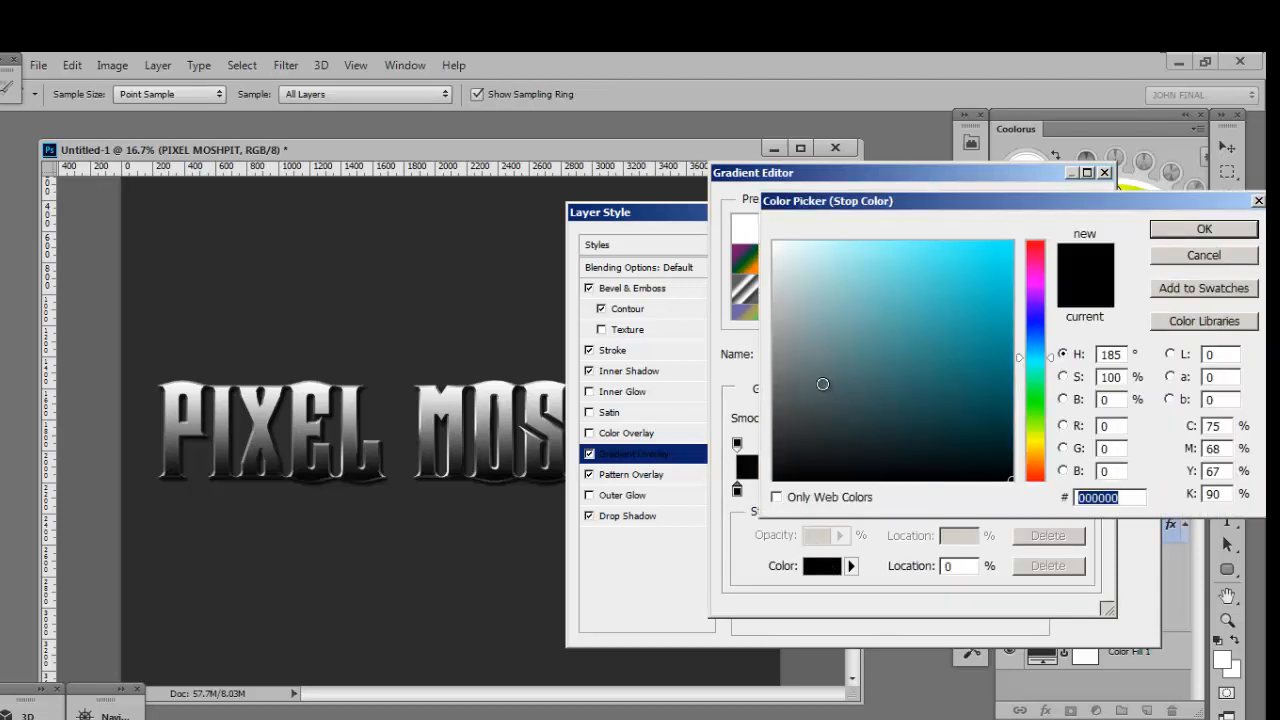
left_click_drag(824, 384, 757, 356)
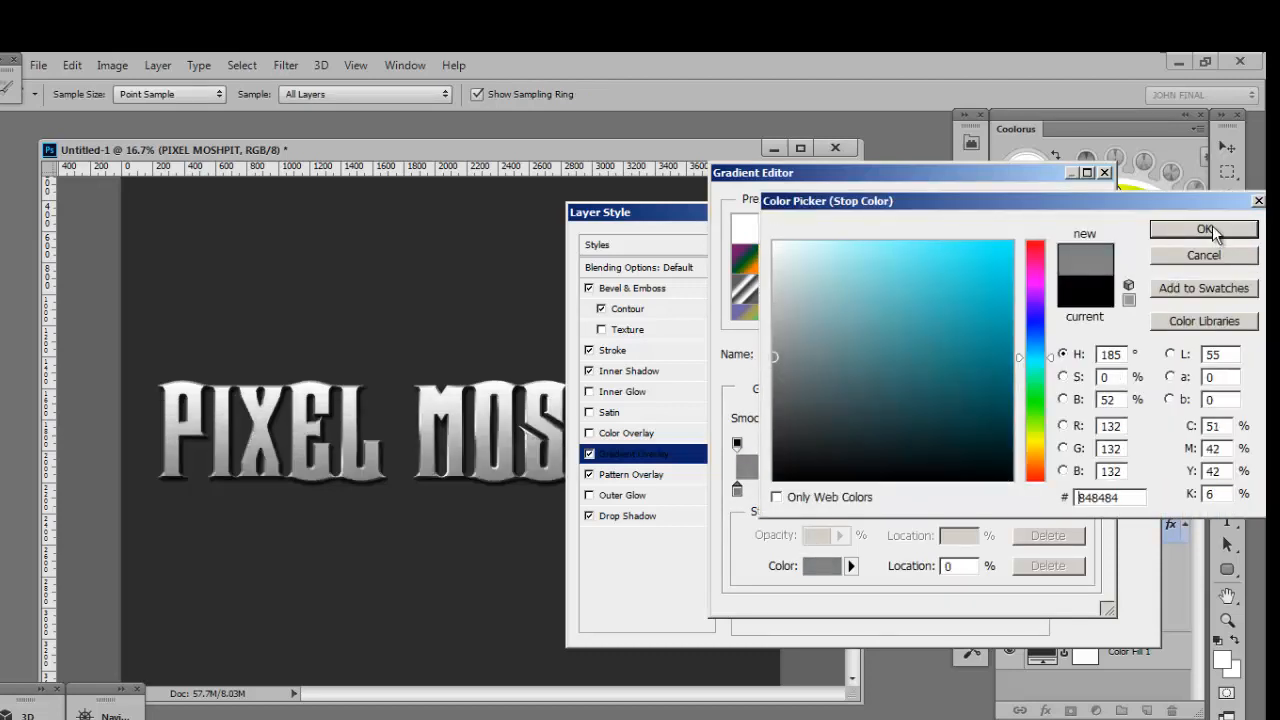
left_click(1206, 229)
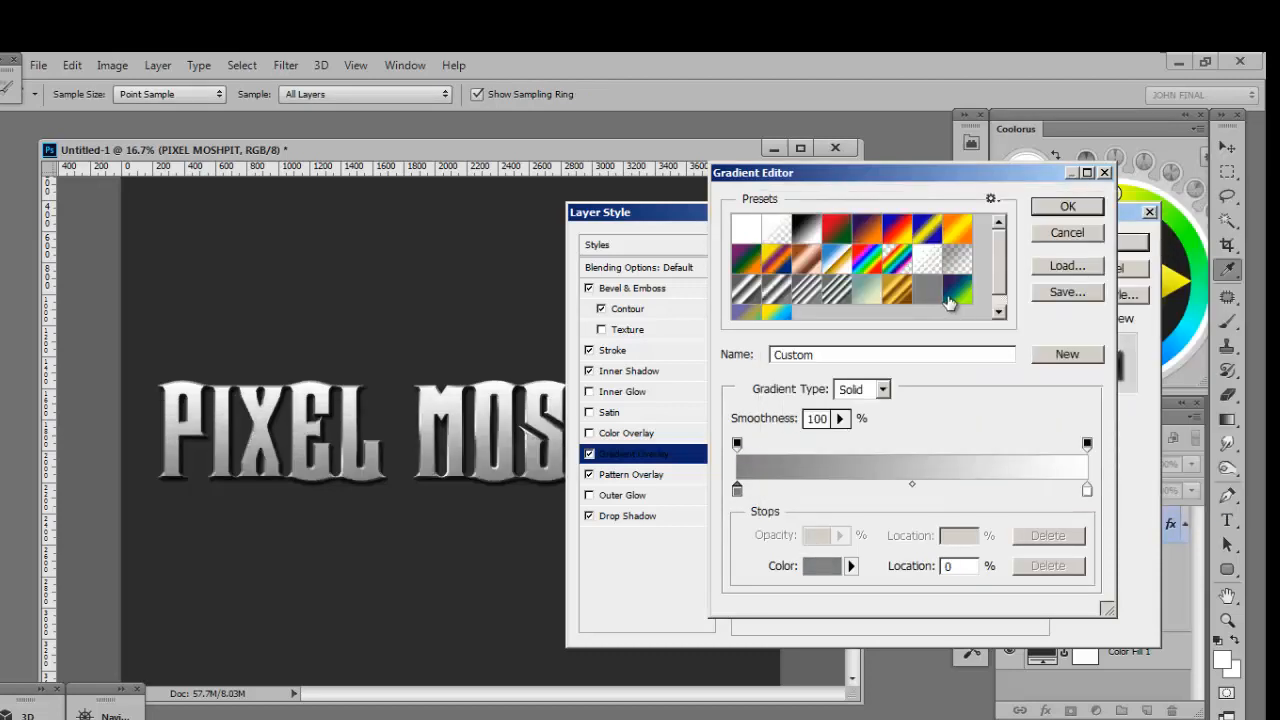
left_click(1066, 207)
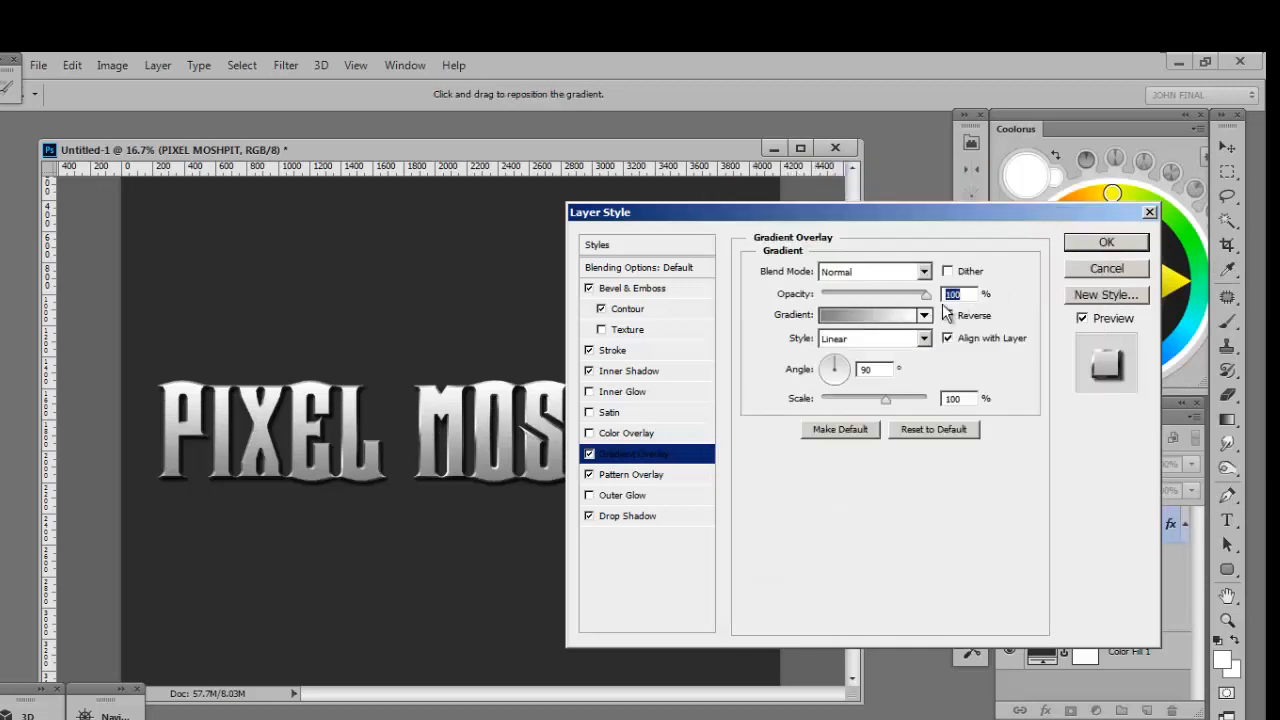
- Set the gradient overlay's blend mode to Vivid Light and compare the text with and without the overlay
left_click(924, 271)
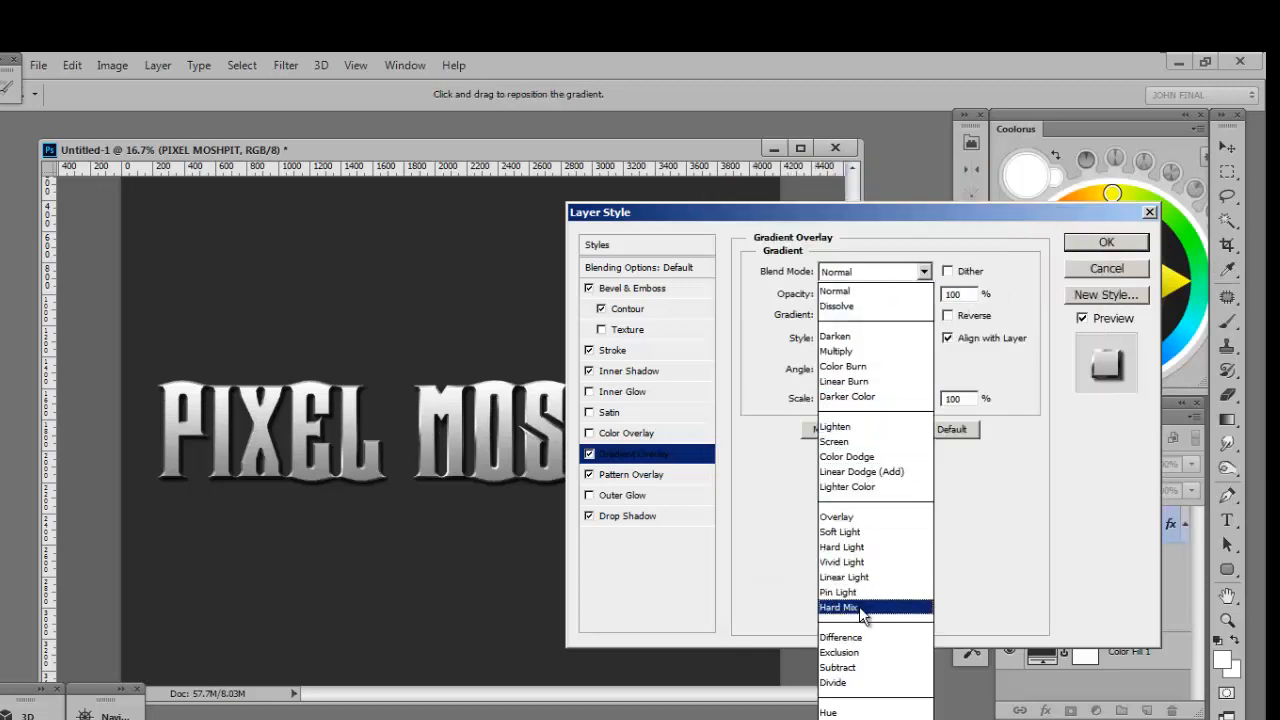
left_click(863, 560)
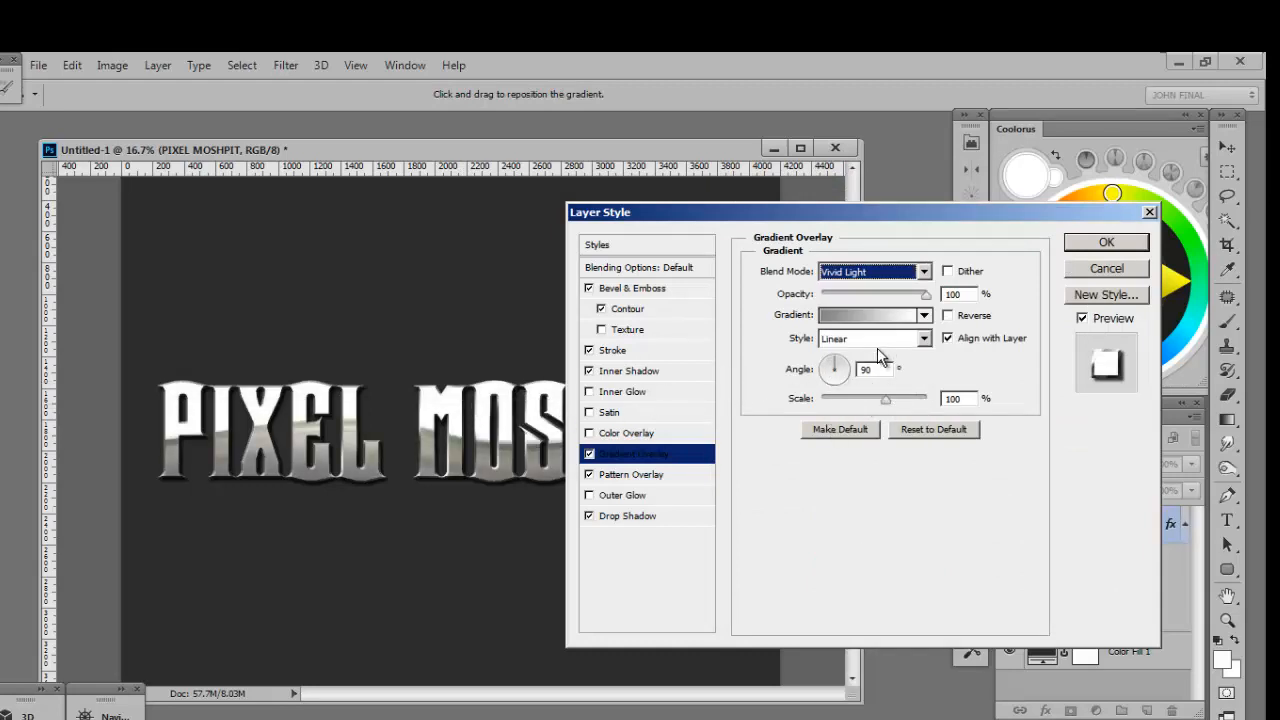
left_click(589, 455)
left_click(589, 455)
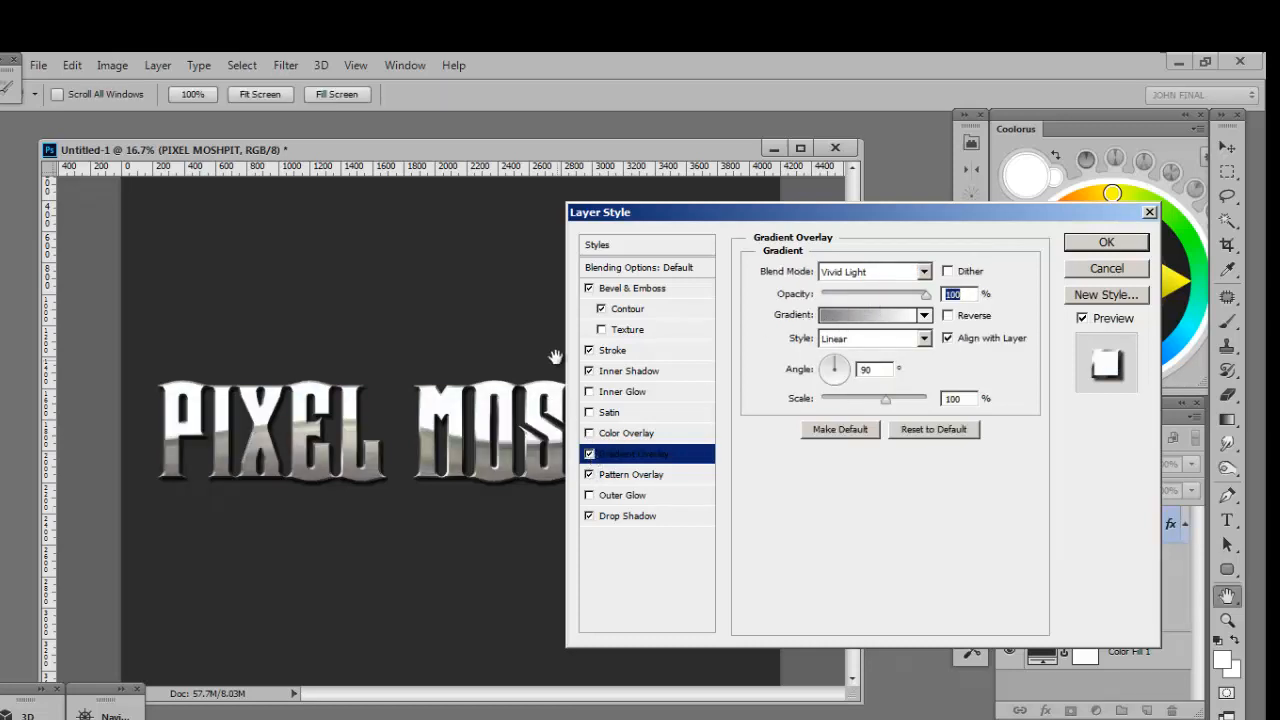
- Set the gradient overlay's scale to 61% and its opacity to 26%, and apply the layer style
left_click_drag(889, 398, 855, 401)
scroll(456, 406, "down", 1)
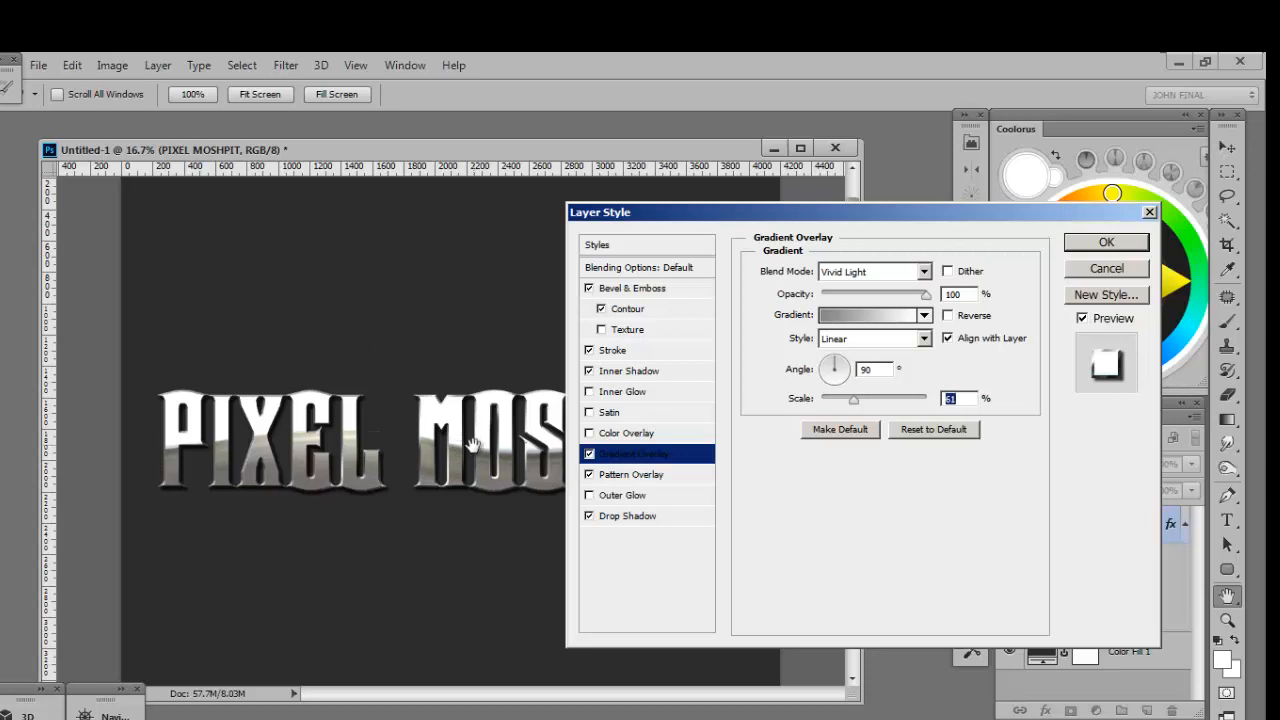
left_click_drag(515, 413, 481, 402)
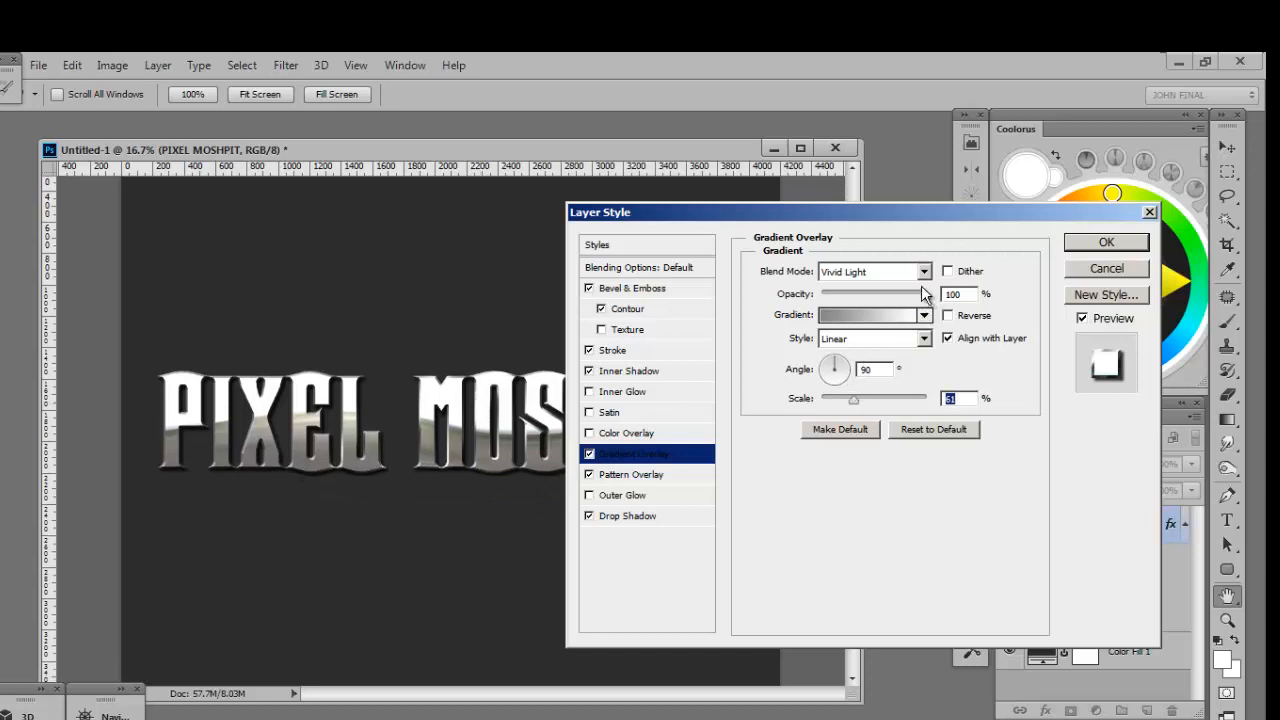
left_click_drag(926, 296, 850, 306)
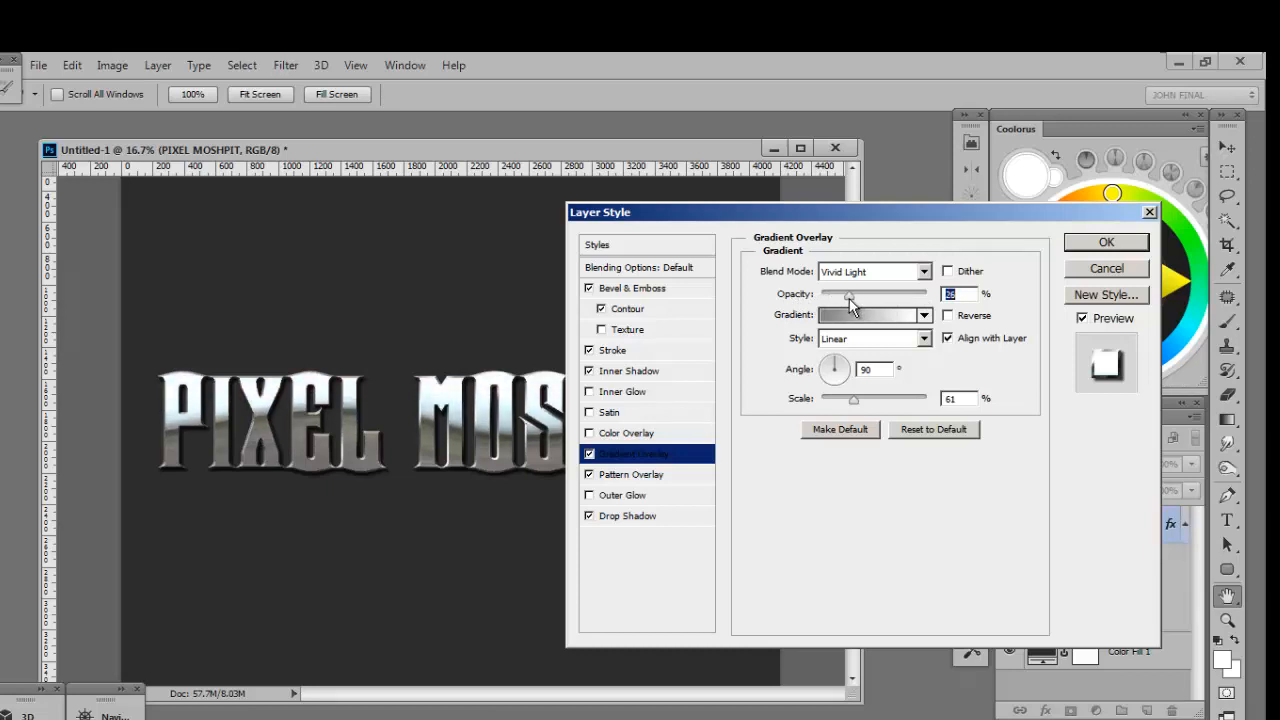
left_click(1104, 244)
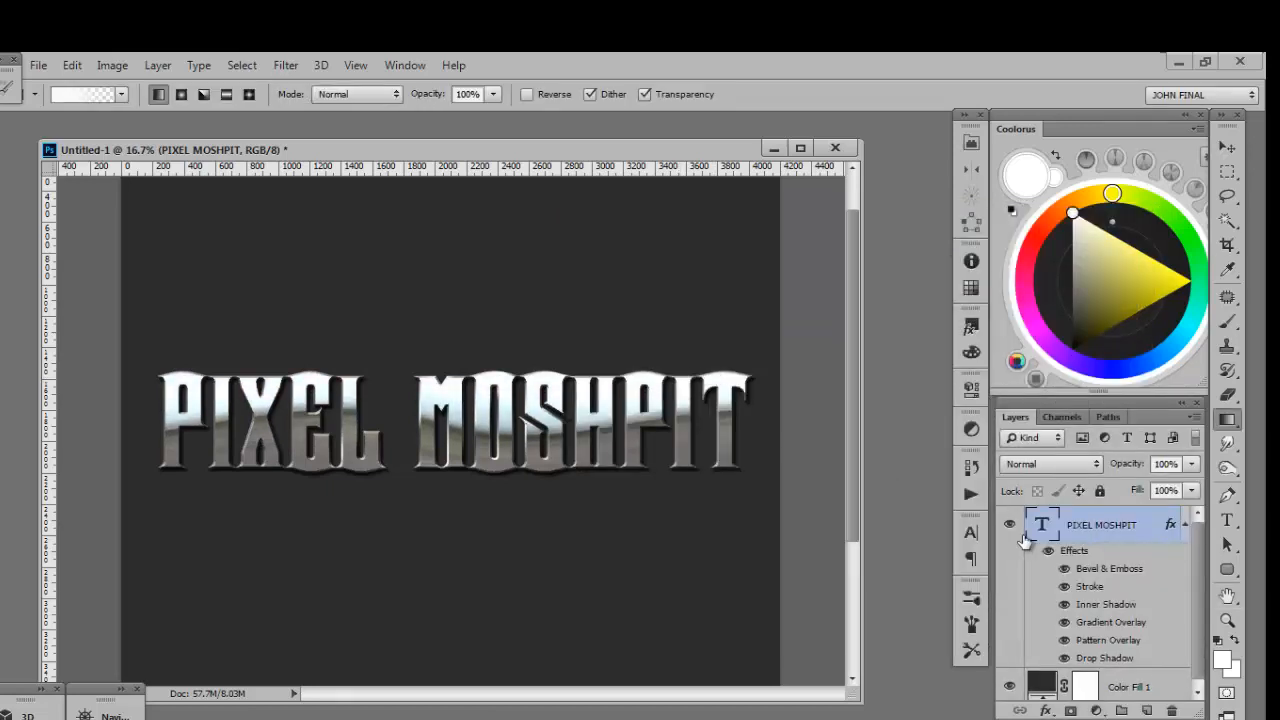
- Reopen the Pattern Overlay settings, shift the chrome pattern slightly within the letters and apply it
double_click(1106, 641)
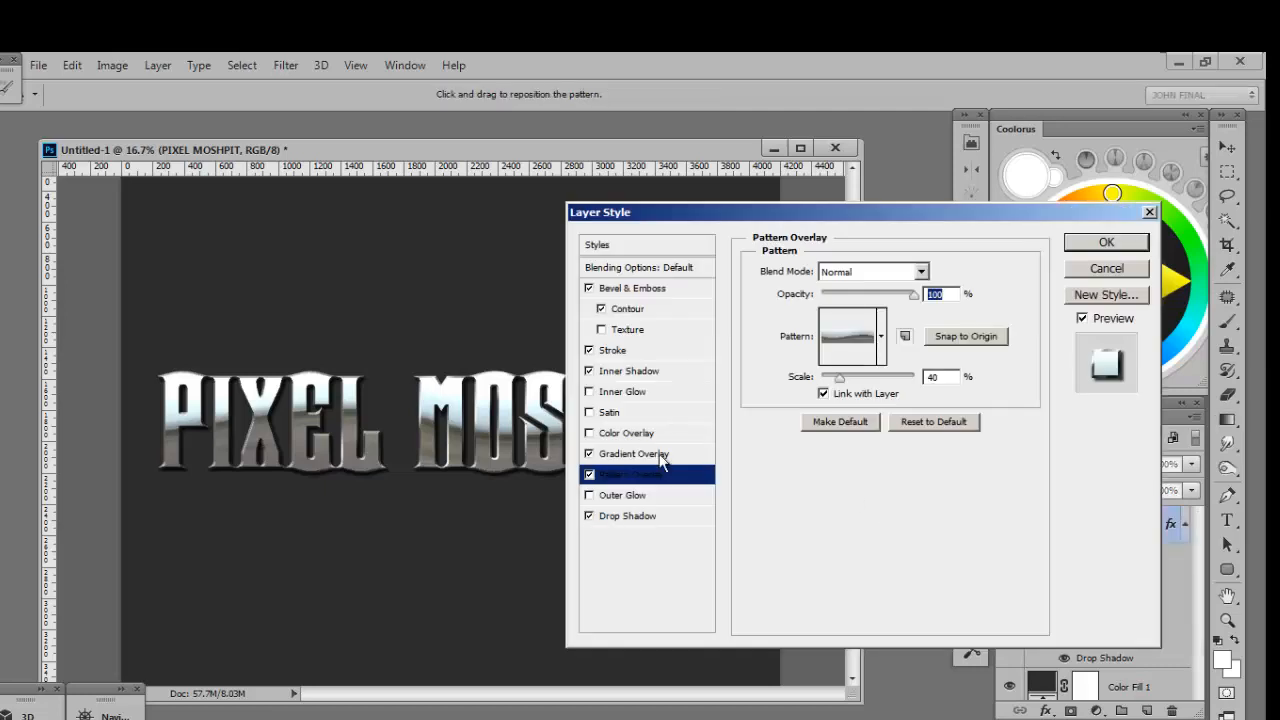
left_click_drag(403, 405, 394, 407)
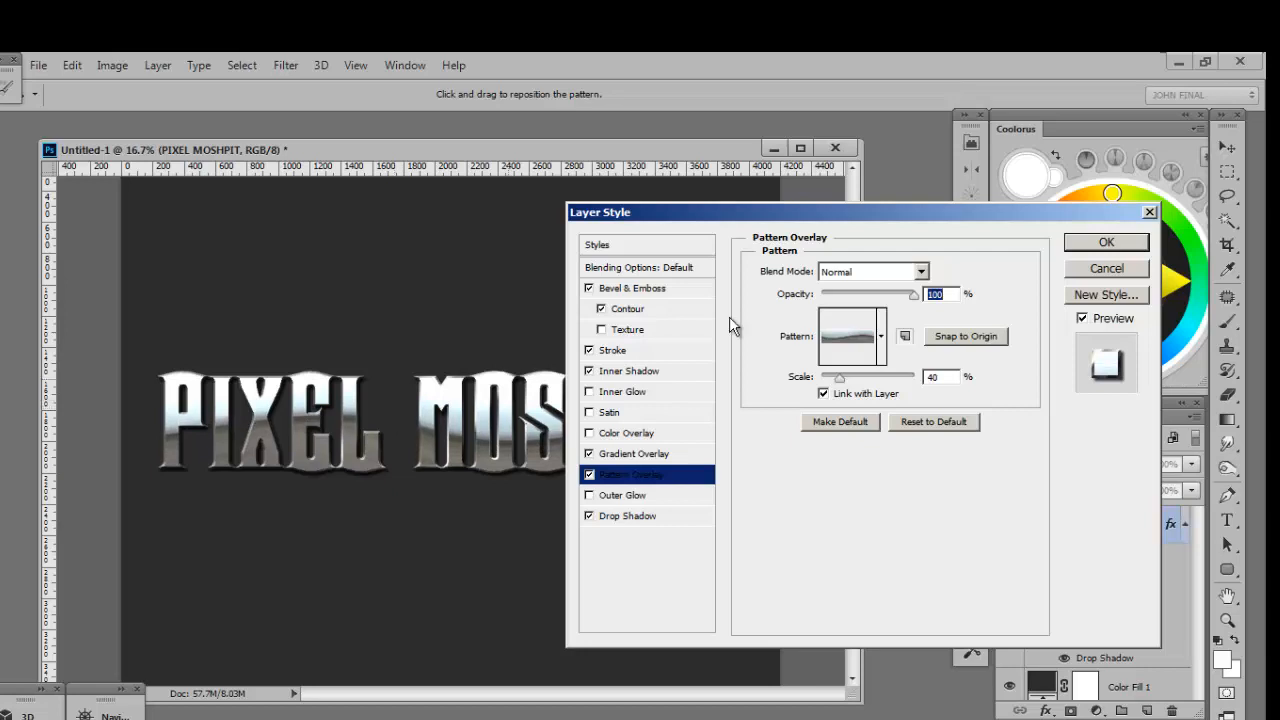
left_click(1106, 242)
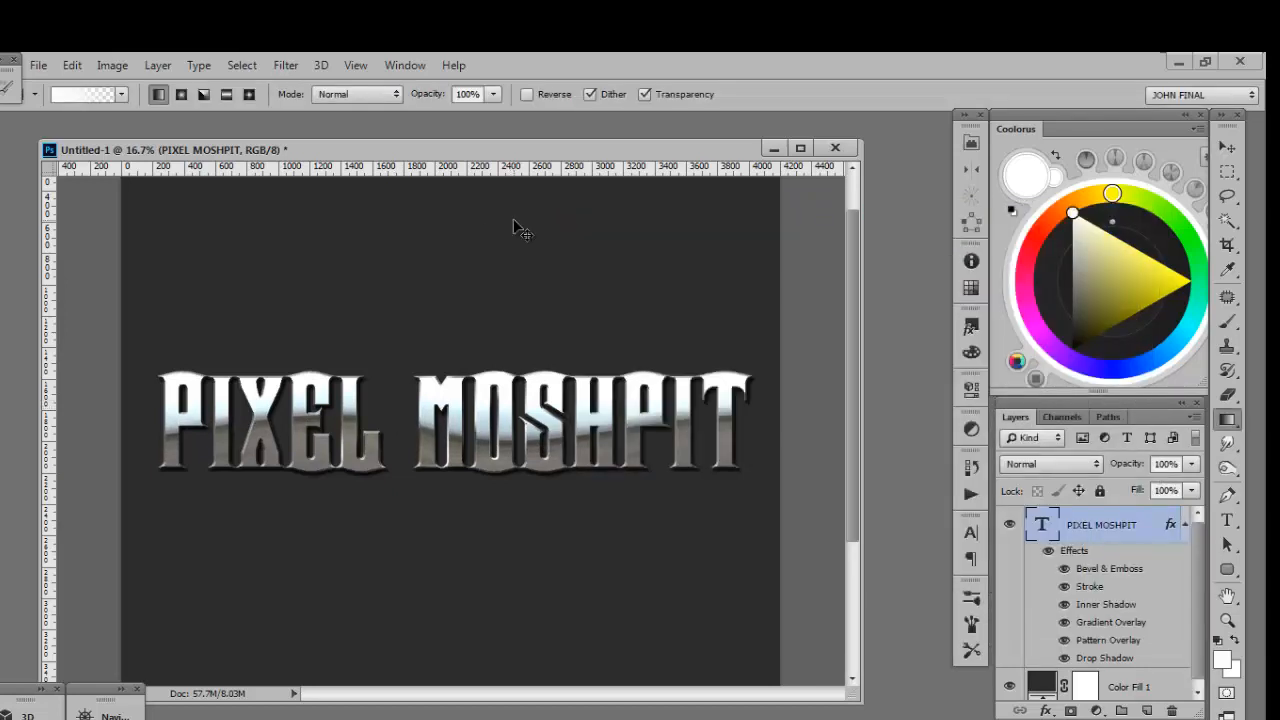
- Set the text stroke's size to 13 px and apply it
key("ctrl+plus")
key("ctrl+plus")
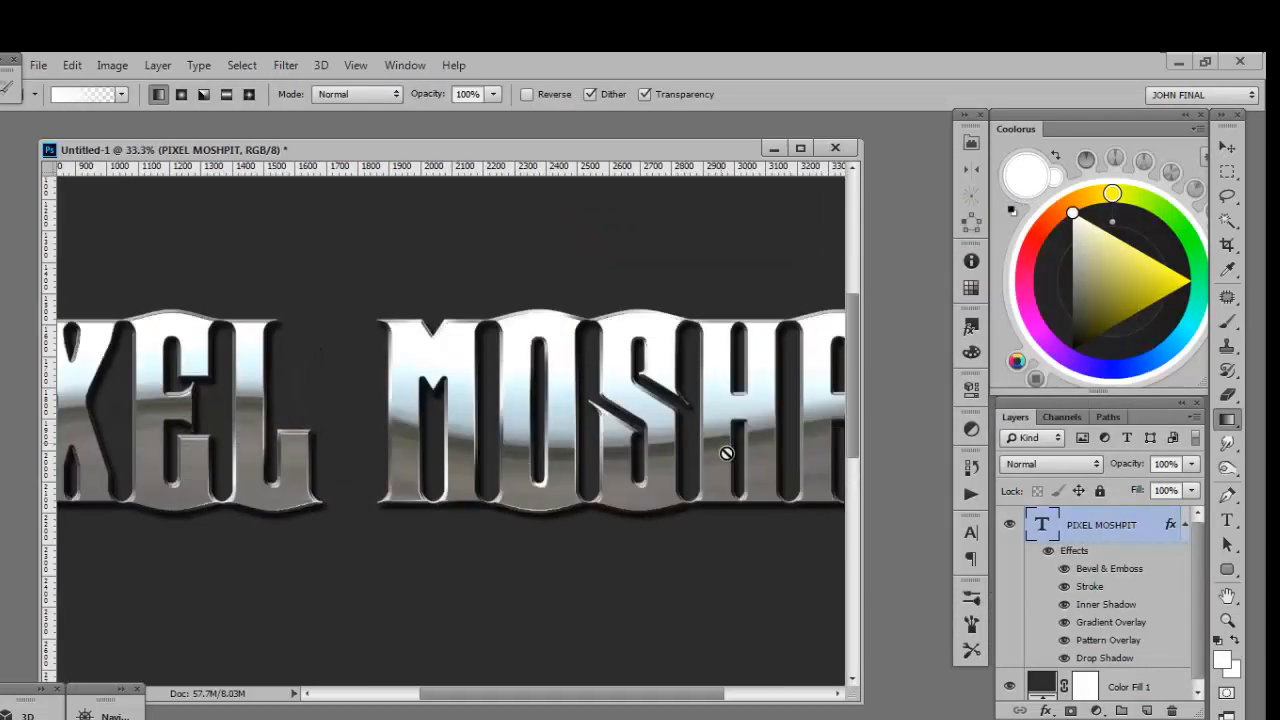
double_click(1090, 590)
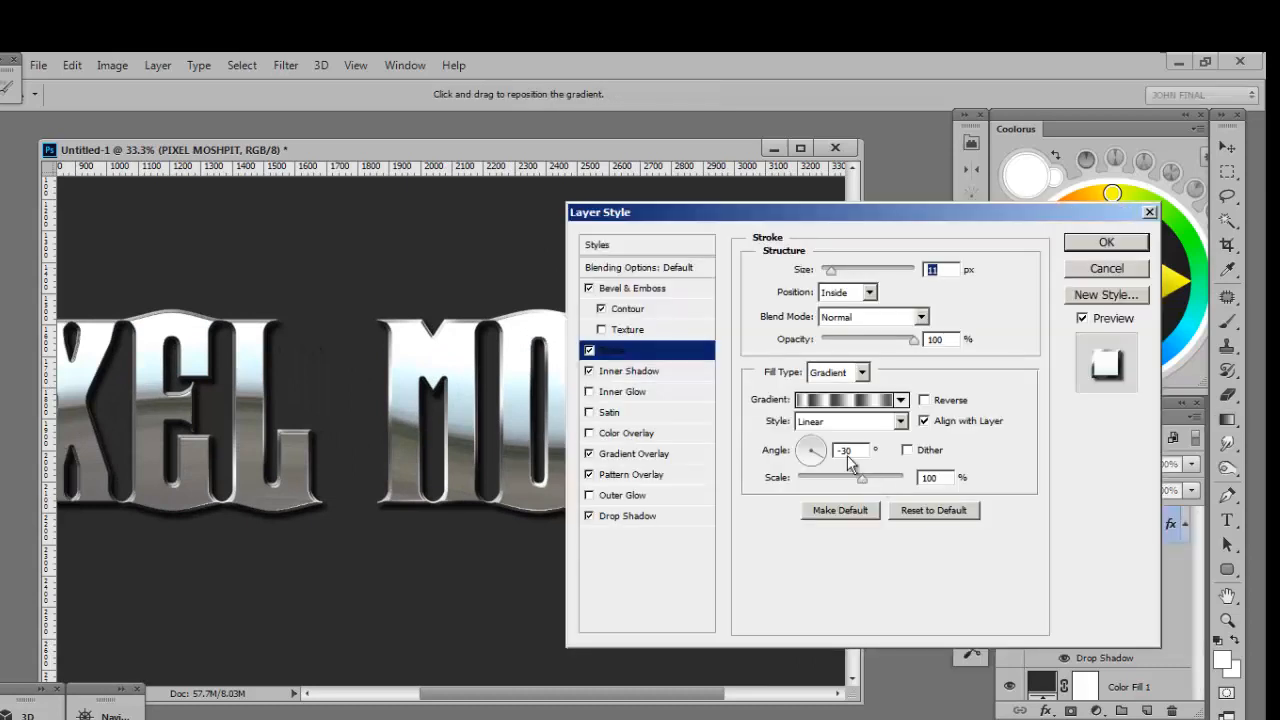
type("13")
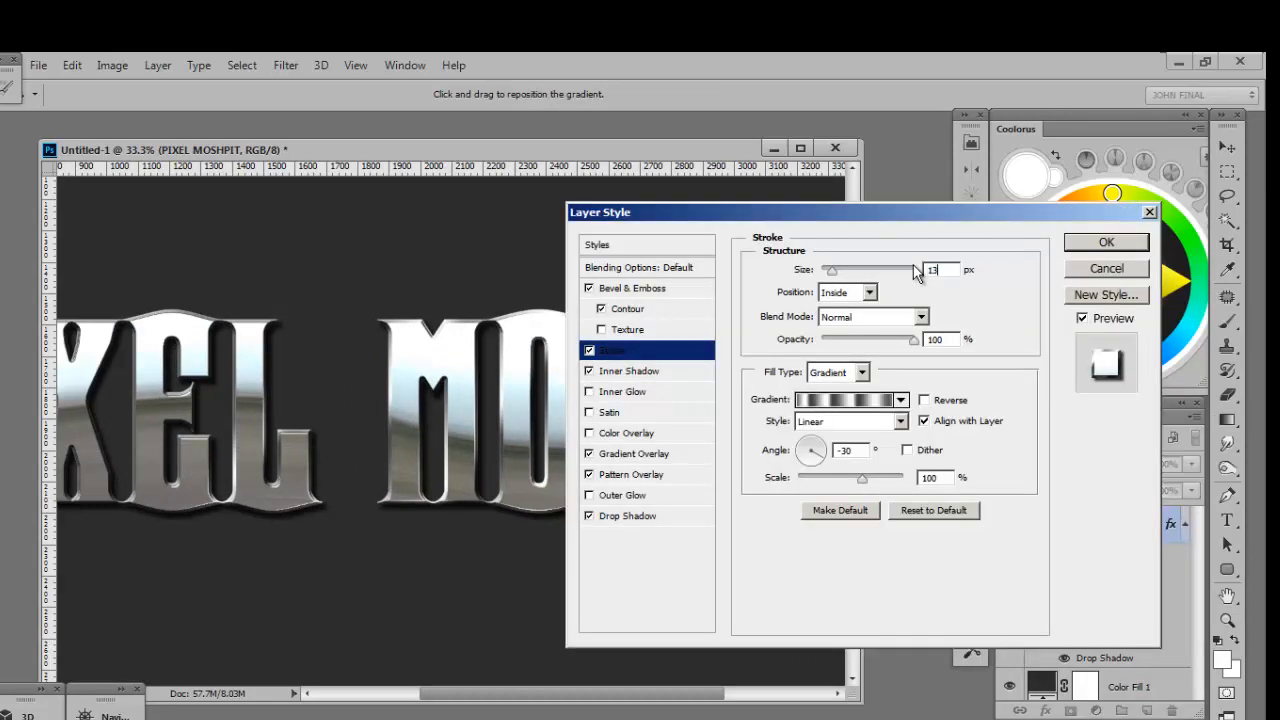
left_click(1086, 243)
- Add a Satin effect to the PIXEL MOSHPIT layer and give it the Ring contour
key("ctrl+minus")
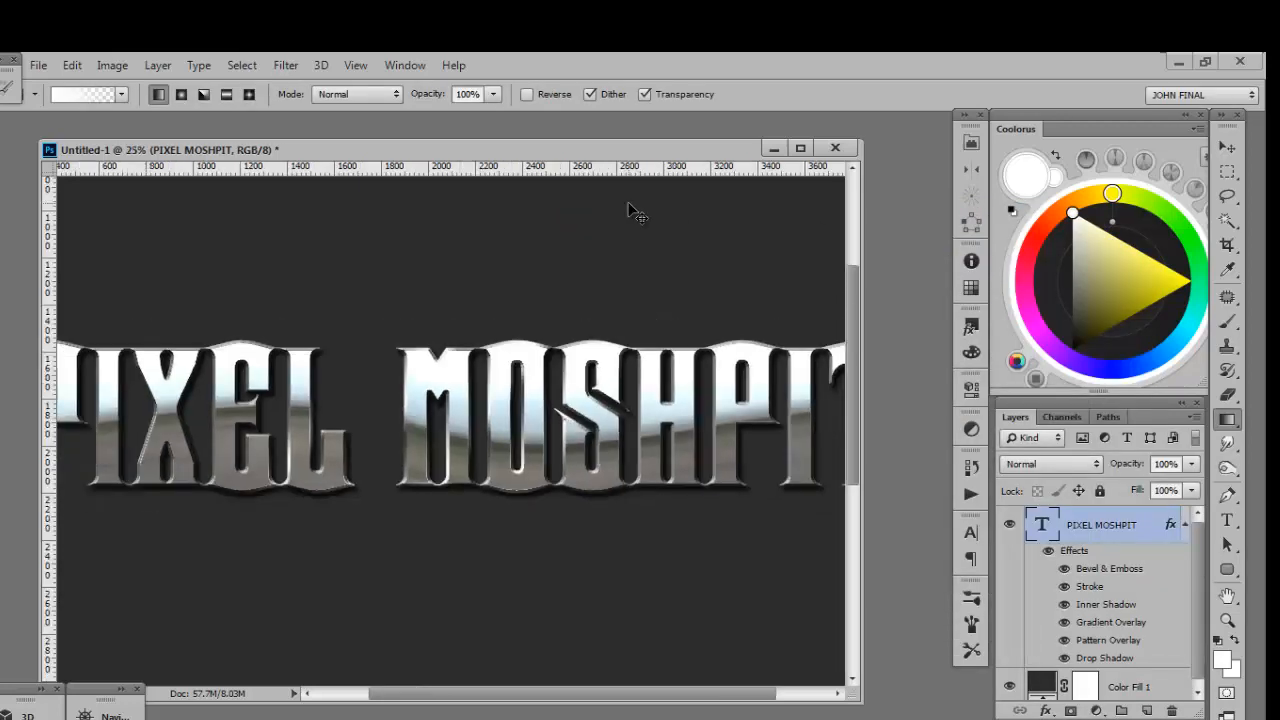
key("ctrl+plus")
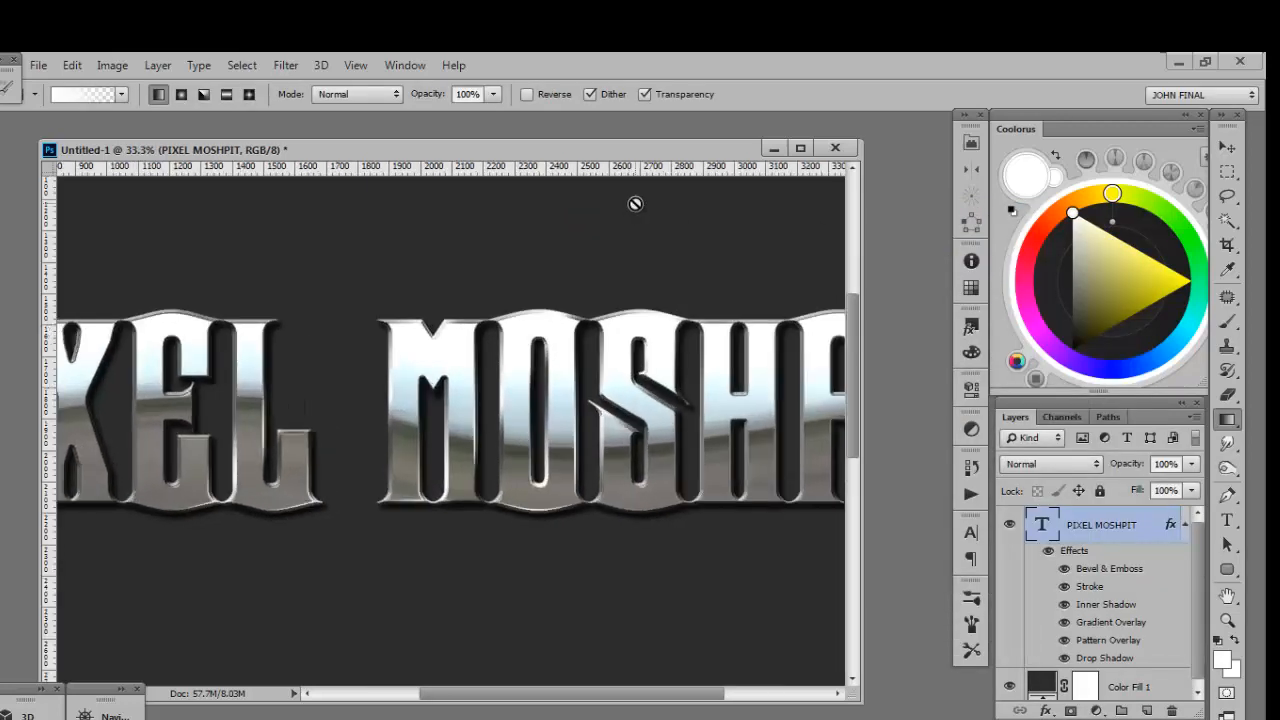
key("ctrl+plus")
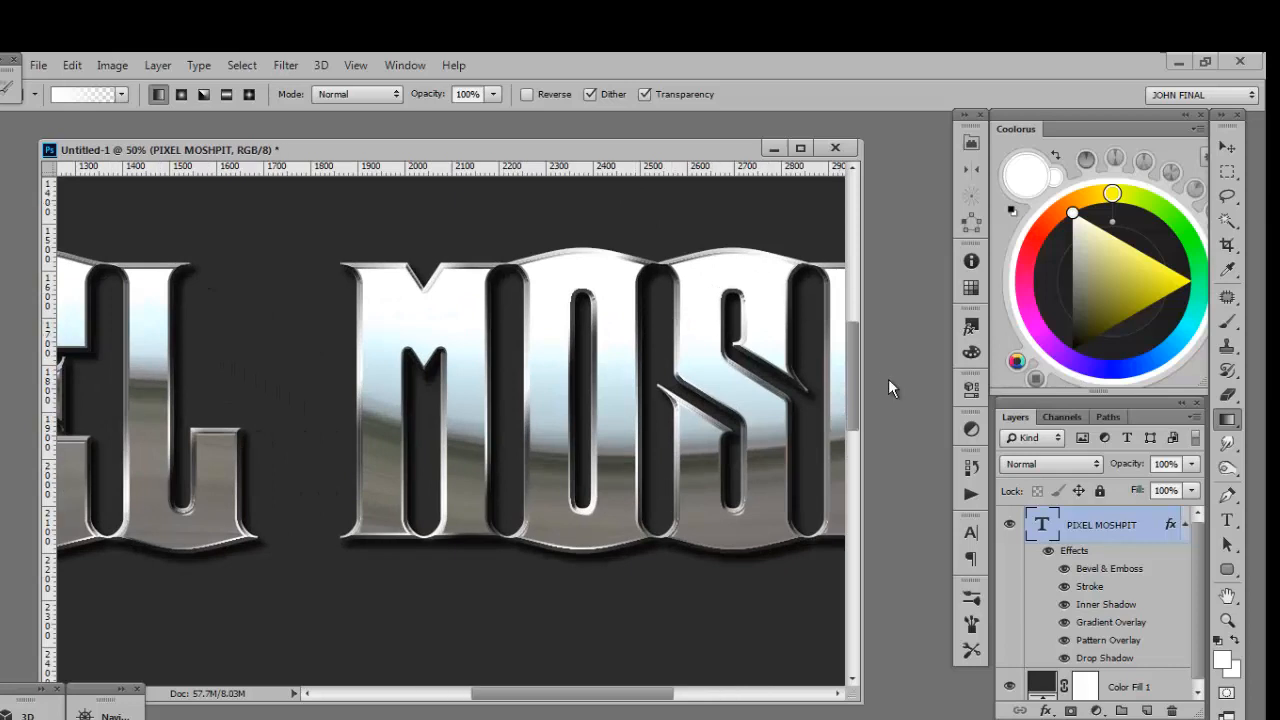
double_click(1088, 563)
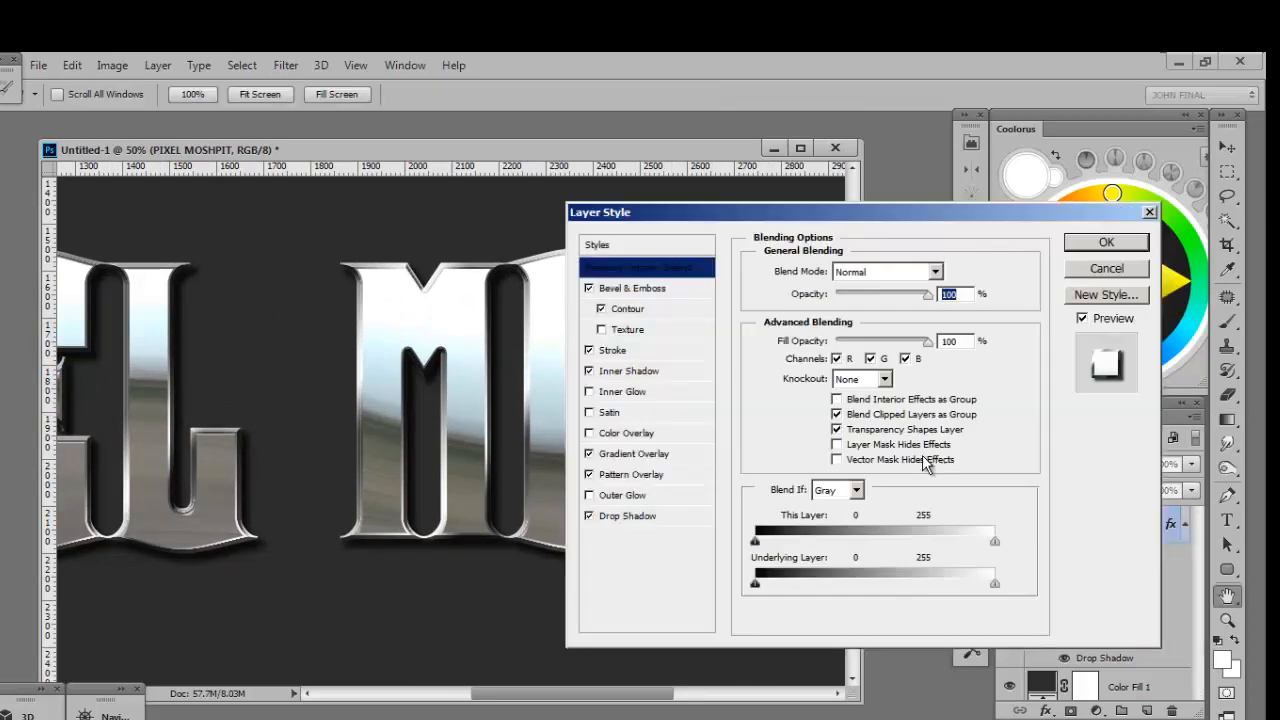
left_click(631, 414)
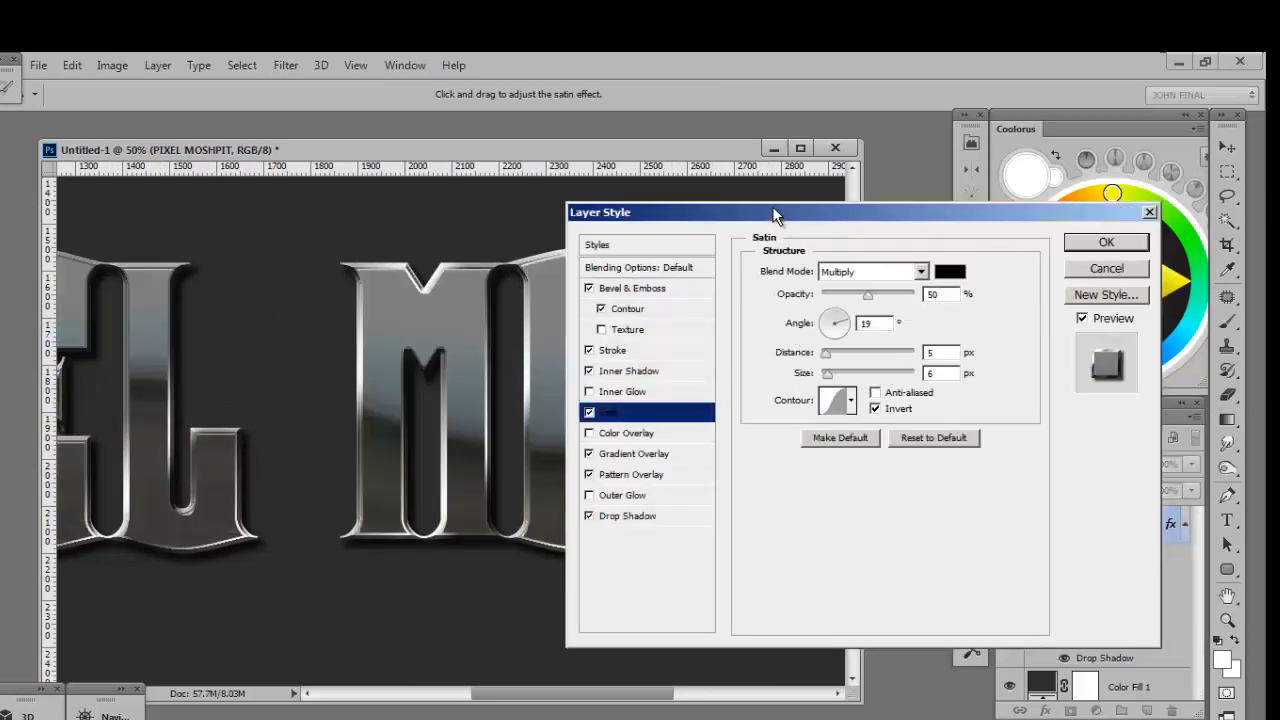
left_click_drag(771, 215, 913, 233)
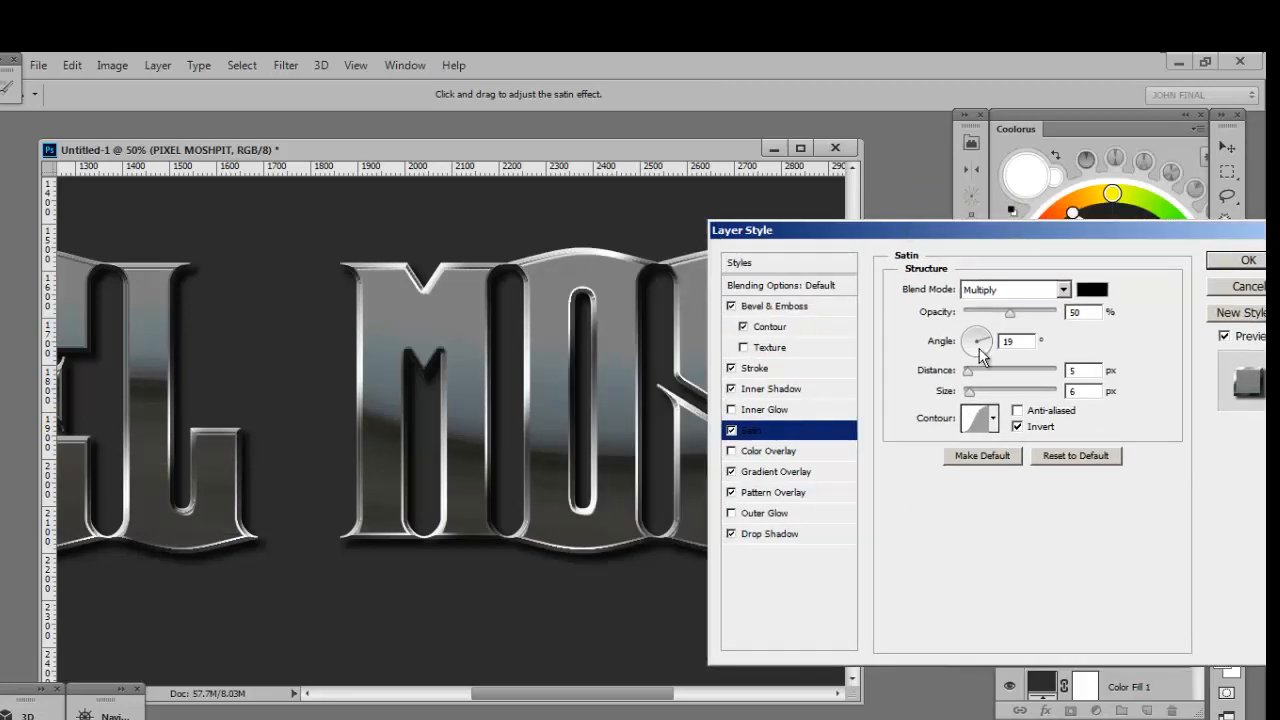
left_click(980, 417)
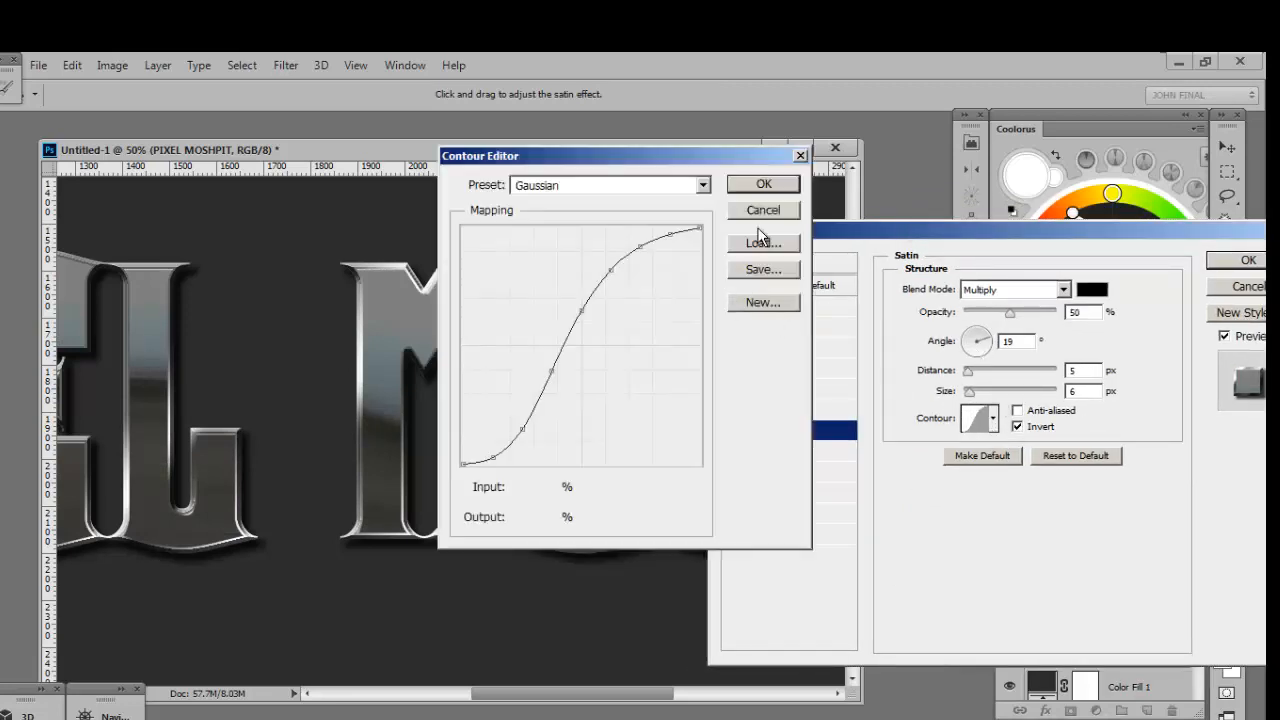
left_click(769, 201)
left_click(993, 418)
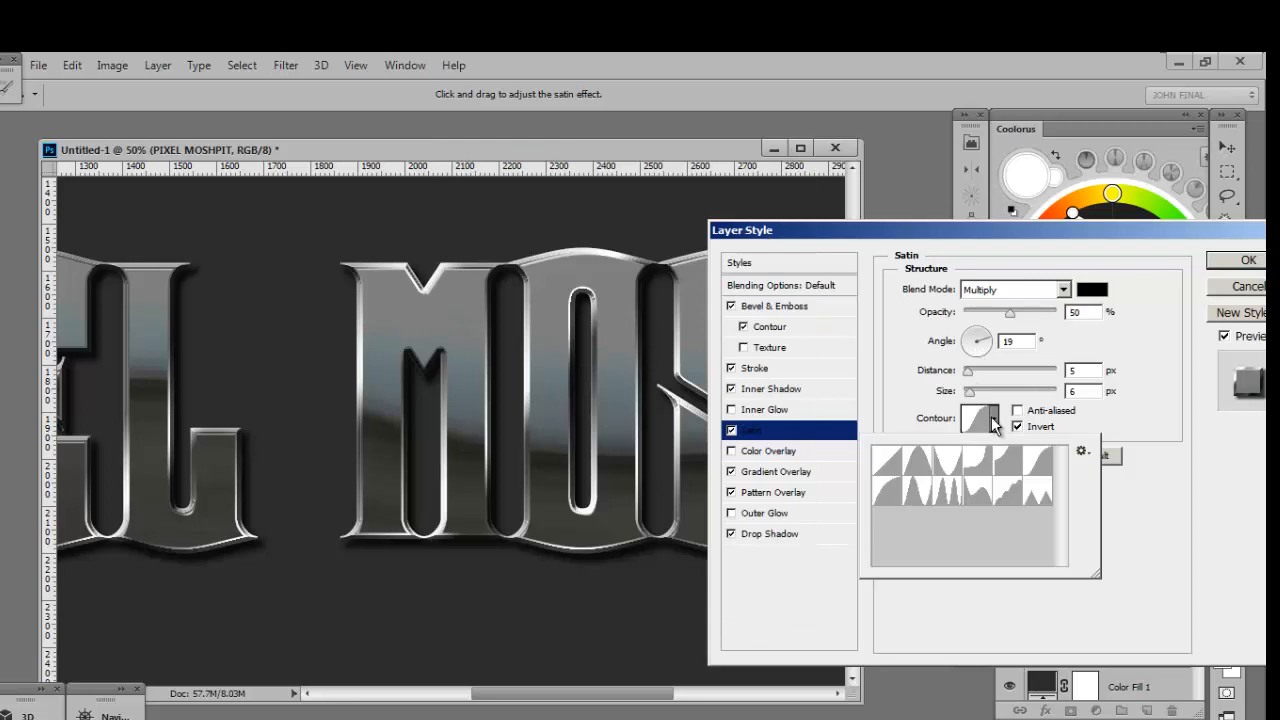
left_click(919, 491)
left_click(918, 380)
- Set the Satin effect's distance to 24 px and its blend mode to Hard Light
mouse_move(967, 371)
left_mouse_down()
mouse_move(1047, 380)
mouse_move(986, 377)
left_mouse_up()
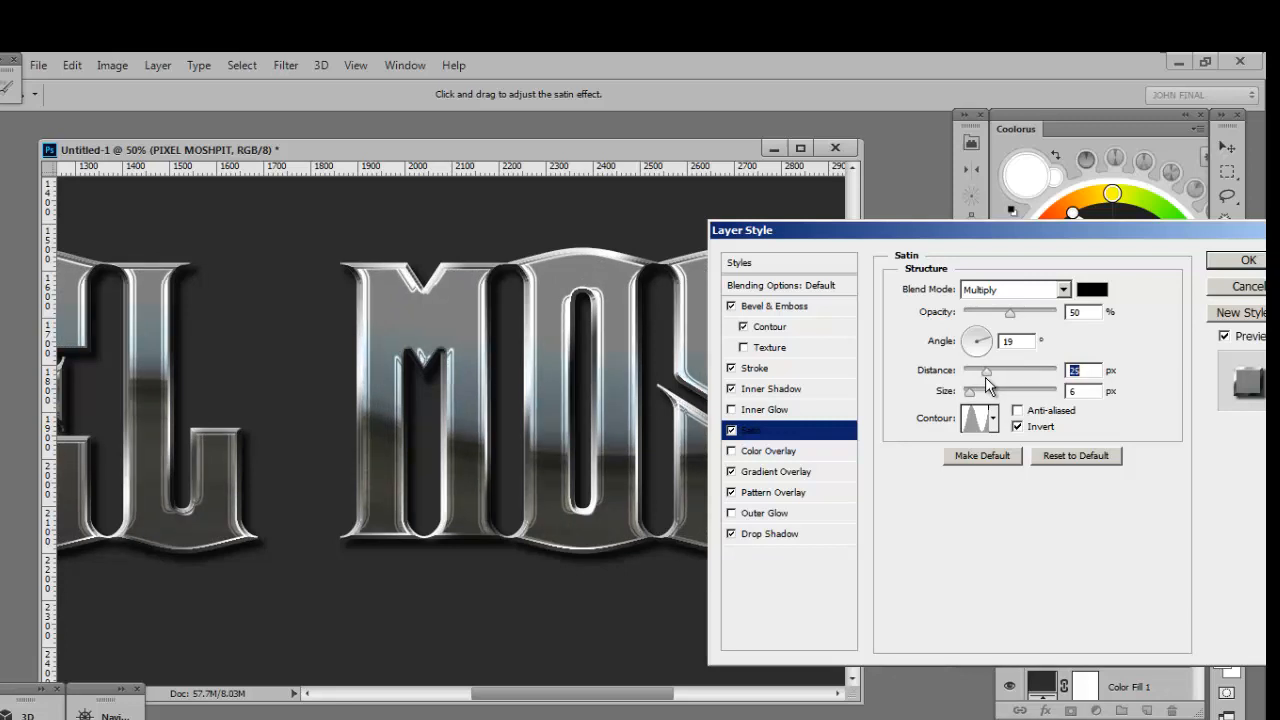
left_click(1050, 289)
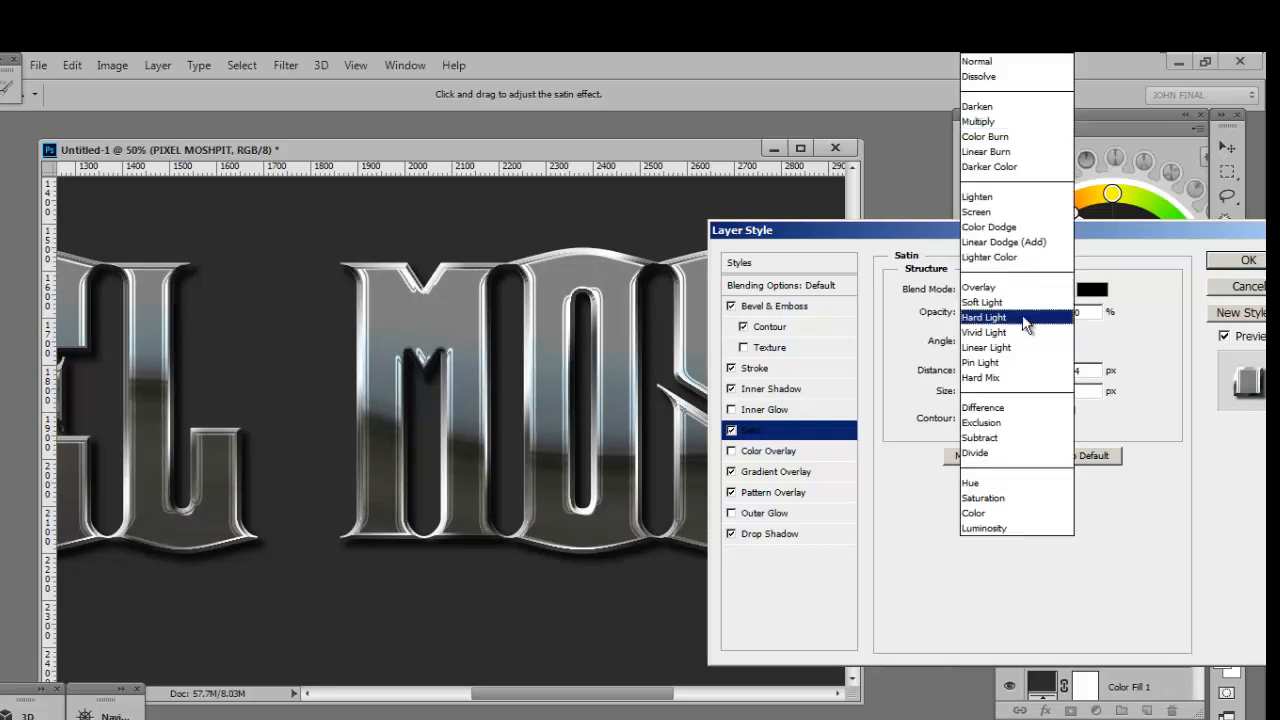
left_click(1024, 318)
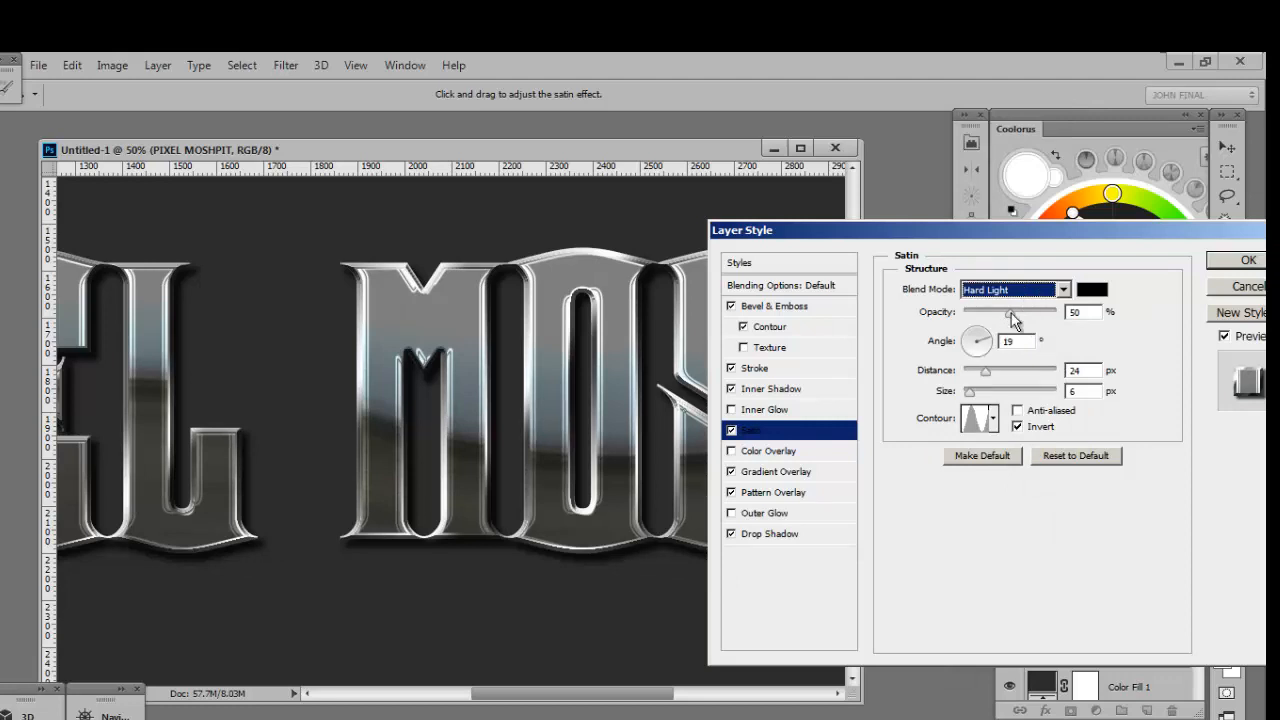
- Change the Satin effect's color to white and its blend mode to Overlay, with the opacity at 38%
left_click_drag(1007, 314, 758, 251)
left_click(1092, 289)
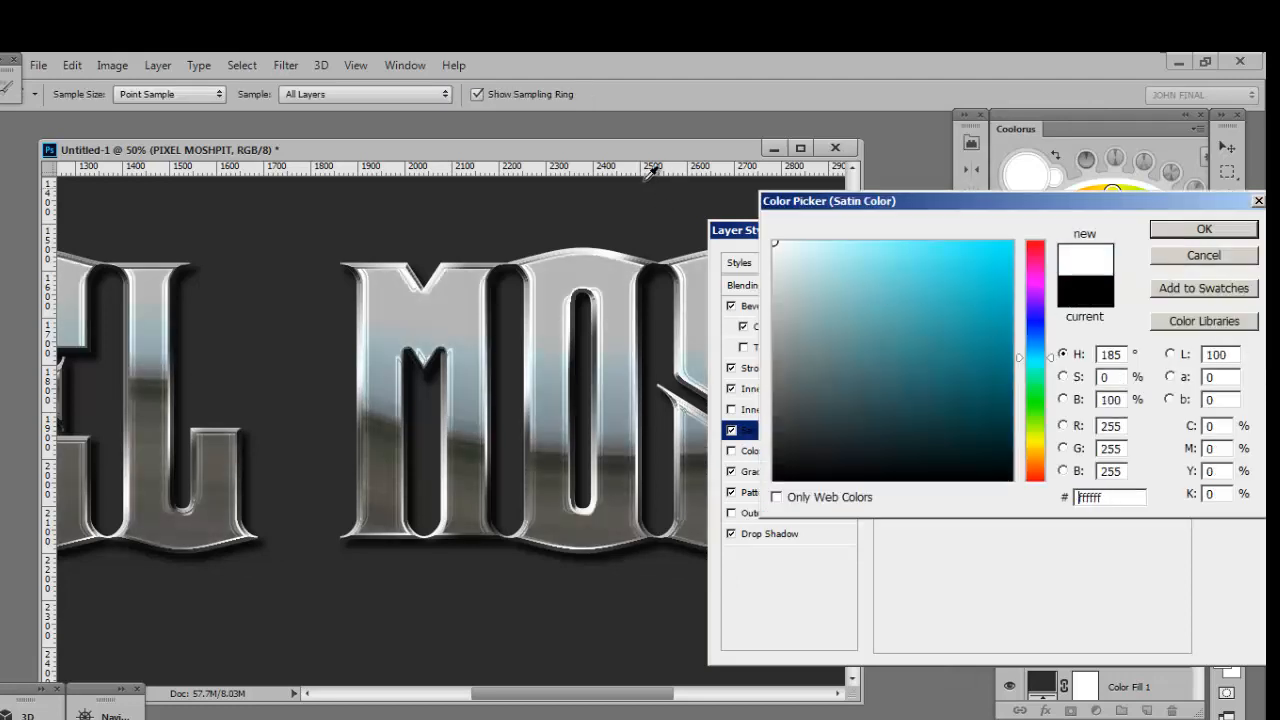
left_click(1170, 230)
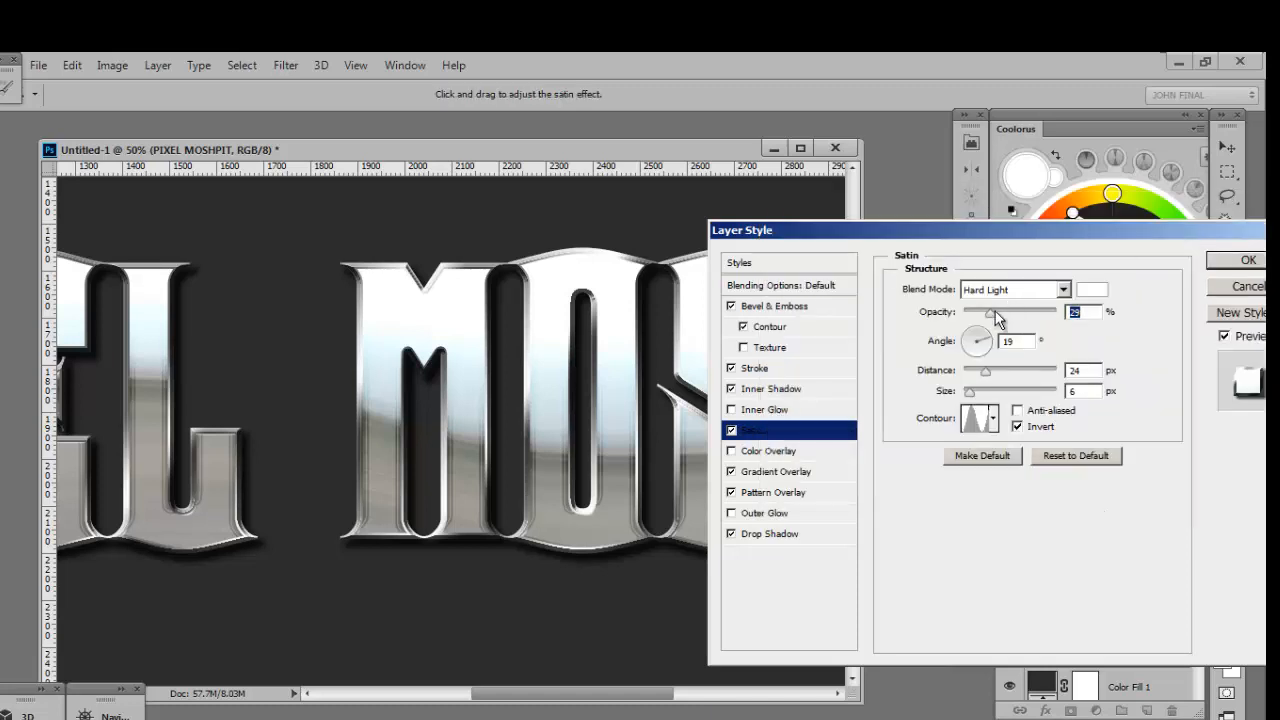
left_click(1005, 287)
left_click(1005, 287)
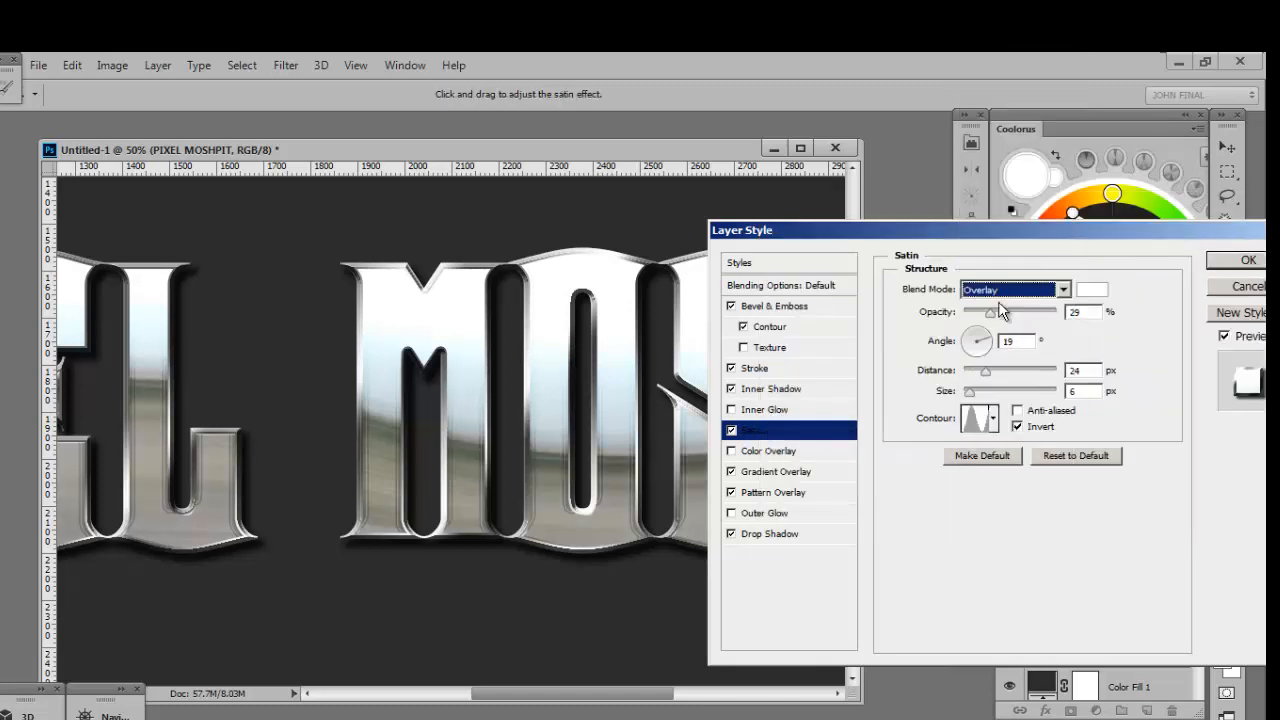
mouse_move(993, 309)
left_mouse_down()
mouse_move(968, 314)
mouse_move(998, 318)
left_mouse_up()
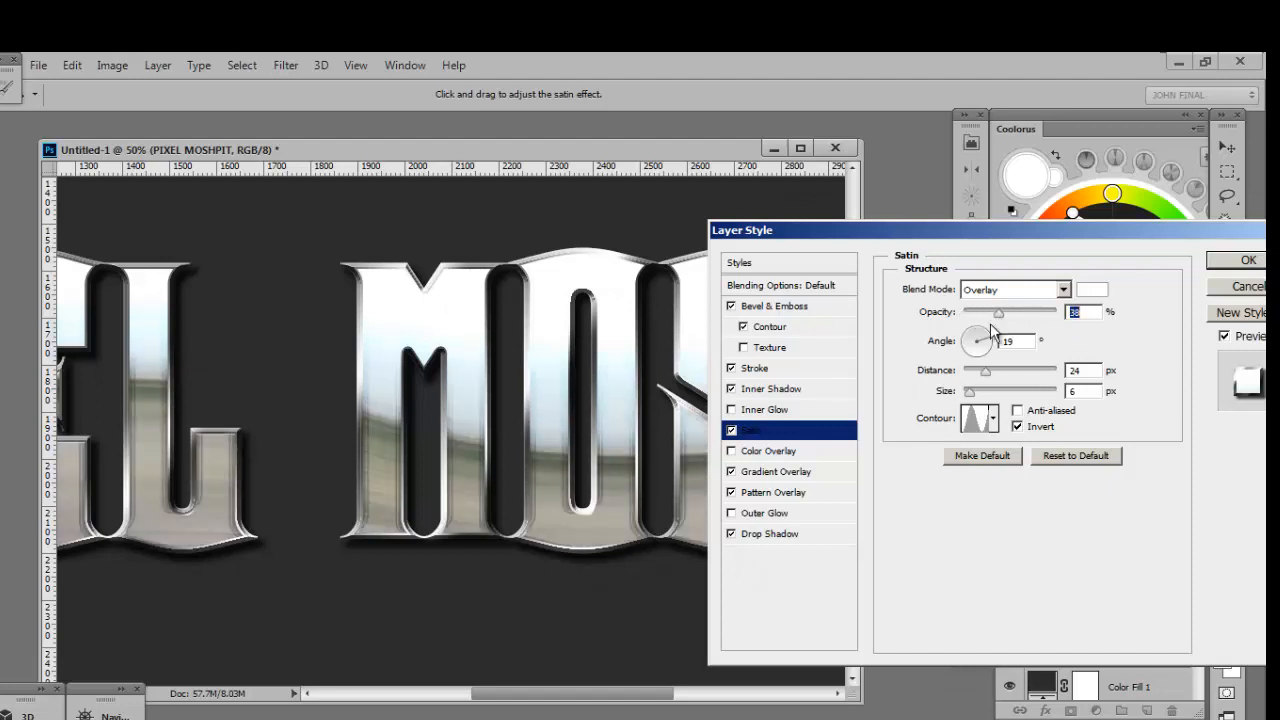
- Set the Satin effect's distance to 16 px and size to 10 px, and change its color to light grey #d3d3d3
mouse_move(984, 375)
left_mouse_down()
mouse_move(1060, 379)
mouse_move(980, 377)
mouse_move(977, 392)
mouse_move(977, 372)
left_mouse_up()
left_click(1091, 289)
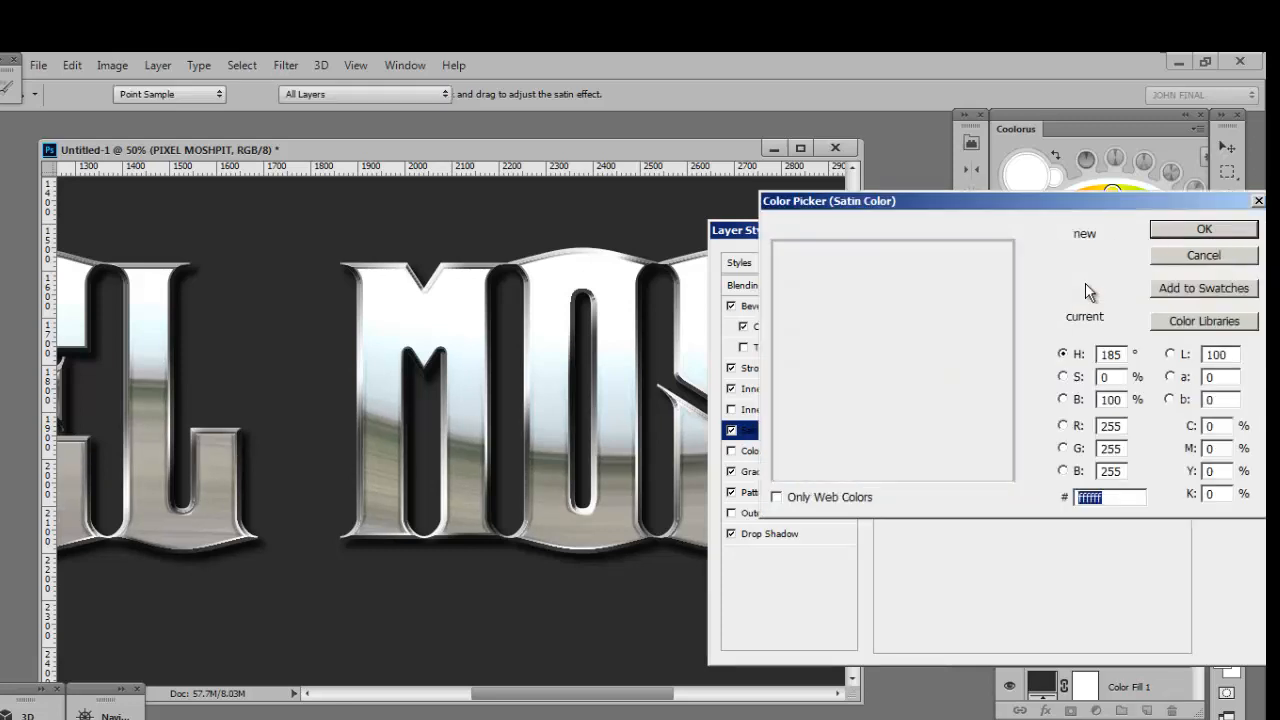
mouse_move(809, 353)
left_mouse_down()
mouse_move(745, 325)
mouse_move(776, 323)
mouse_move(766, 283)
left_mouse_up()
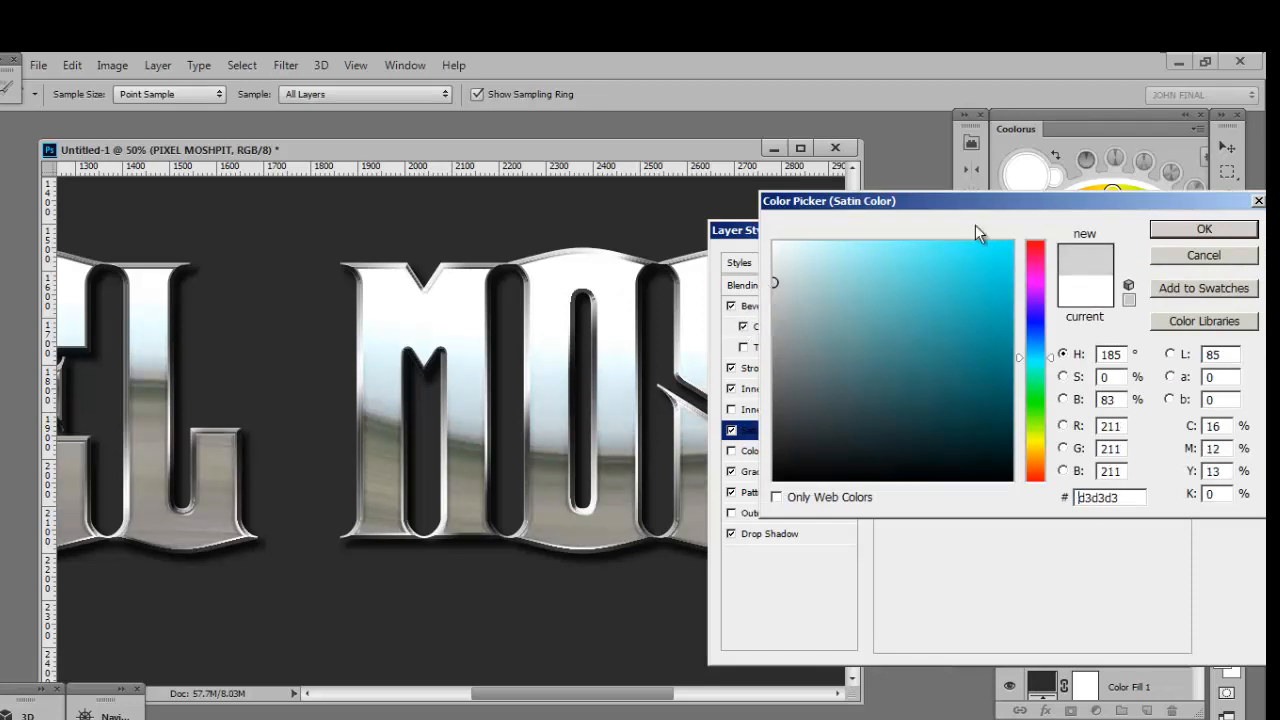
left_click(1203, 230)
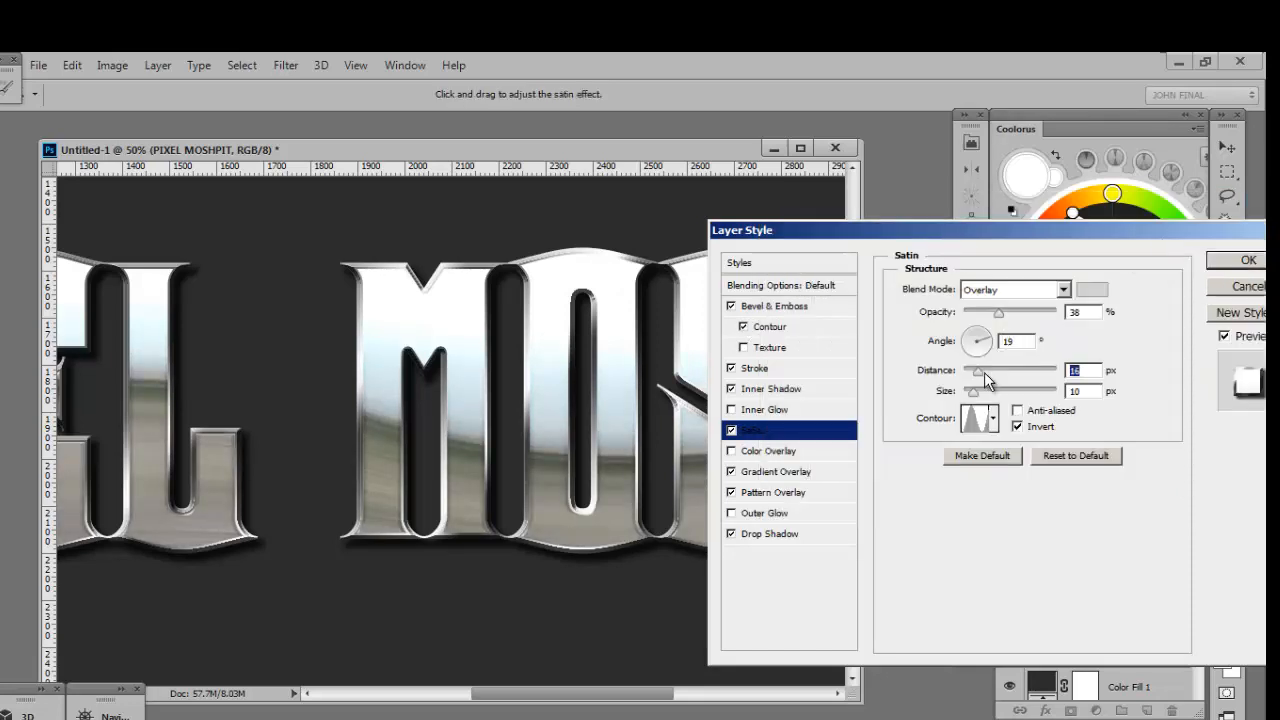
- Give the Satin effect the Linear contour, raise its opacity to 63% and make its color white (#ffffff)
left_click(993, 422)
left_click(893, 460)
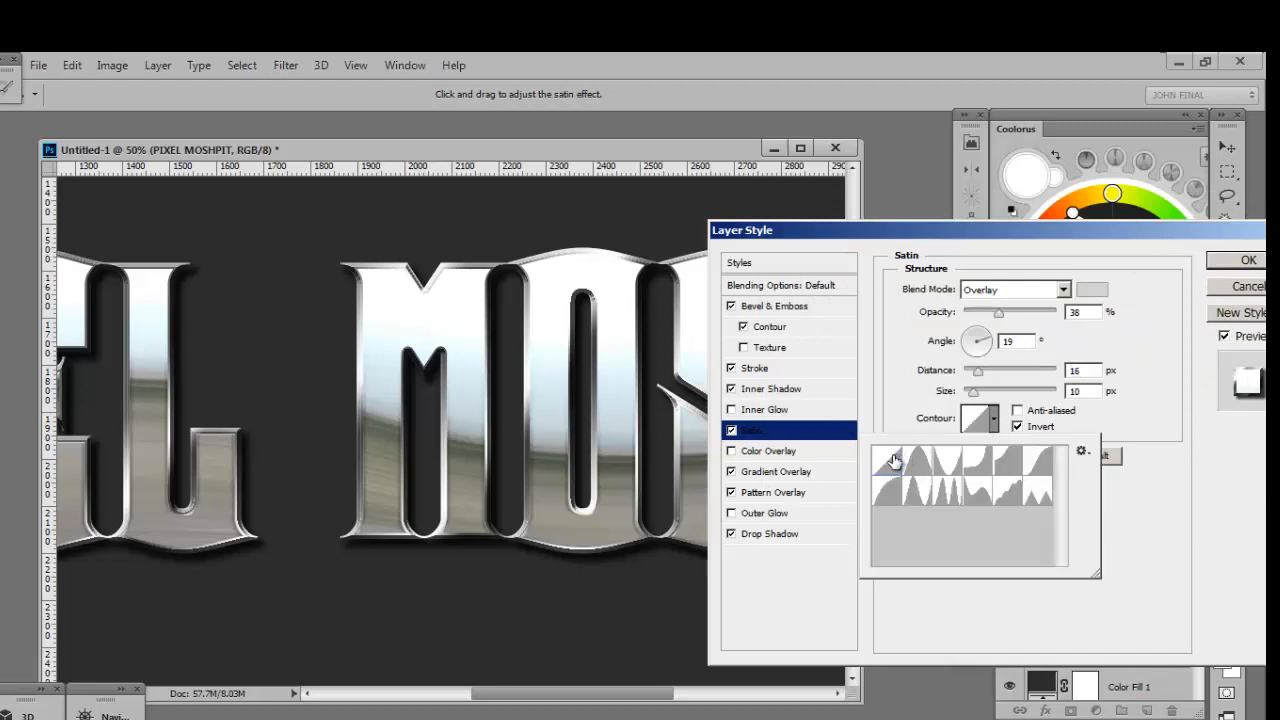
left_click(1003, 316)
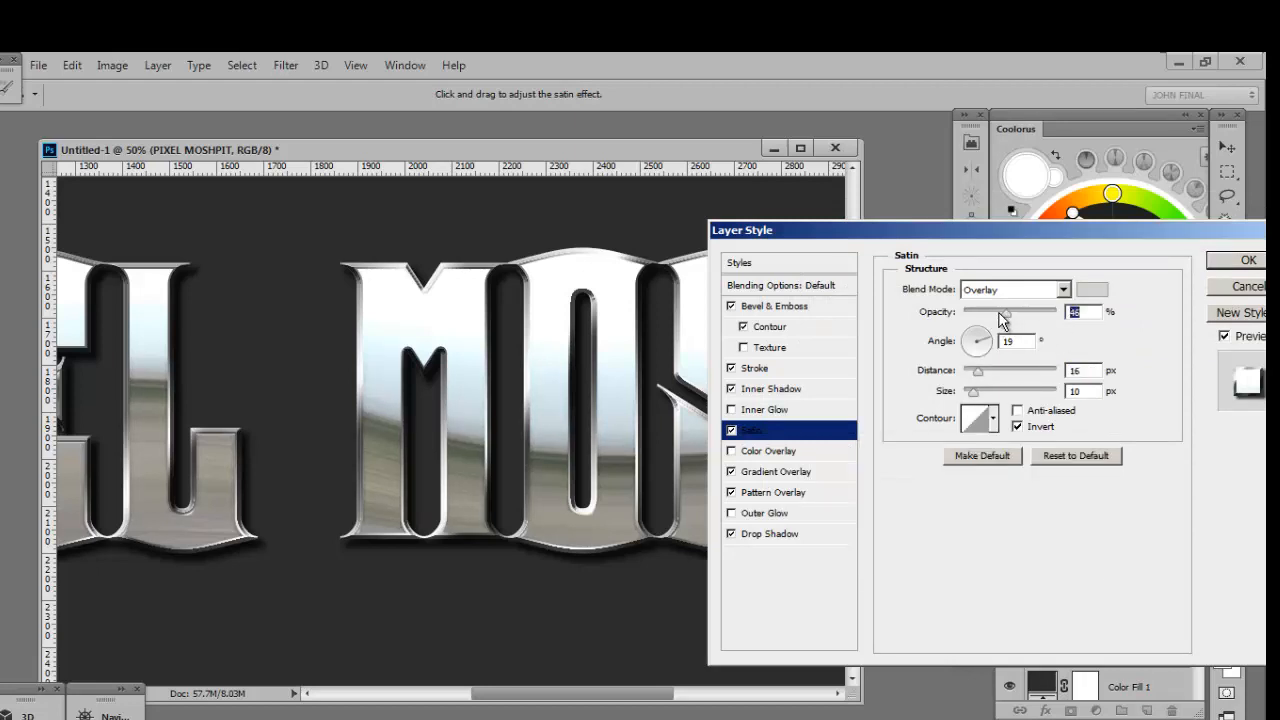
left_click_drag(1000, 313, 1024, 311)
left_click(1091, 289)
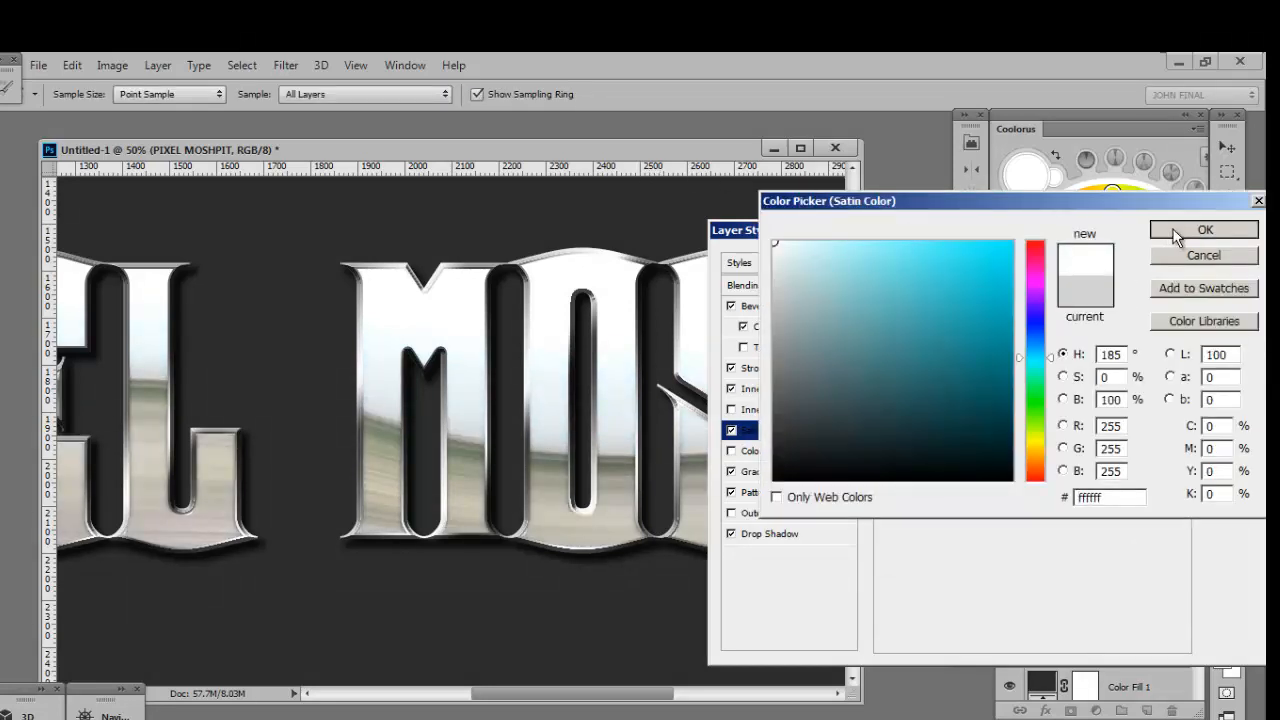
left_click(1204, 229)
- Turn off Invert for the Satin effect, set its distance to 19 px and size to 0 px, reduce its opacity and apply it
left_click_drag(976, 369, 970, 395)
left_click(1018, 427)
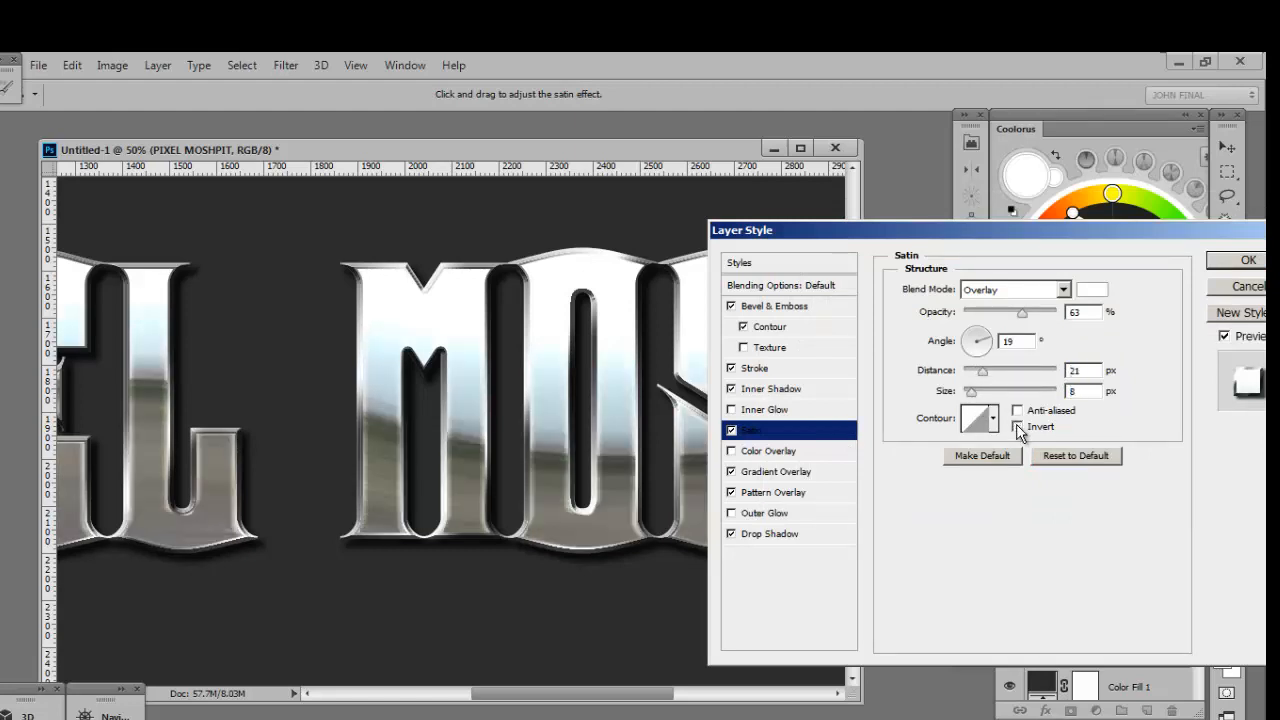
left_click(982, 371)
mouse_move(981, 371)
left_mouse_down()
mouse_move(985, 394)
mouse_move(965, 396)
left_mouse_up()
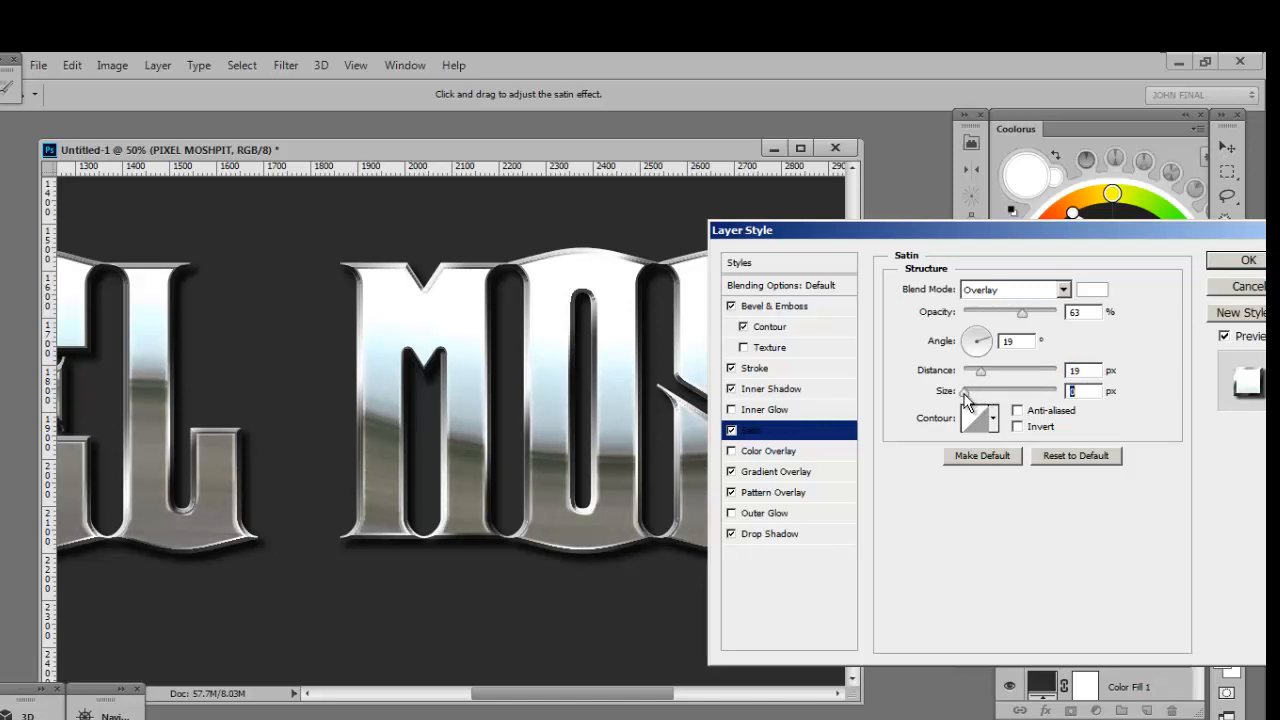
left_click_drag(1020, 316, 1001, 320)
left_click(1240, 262)
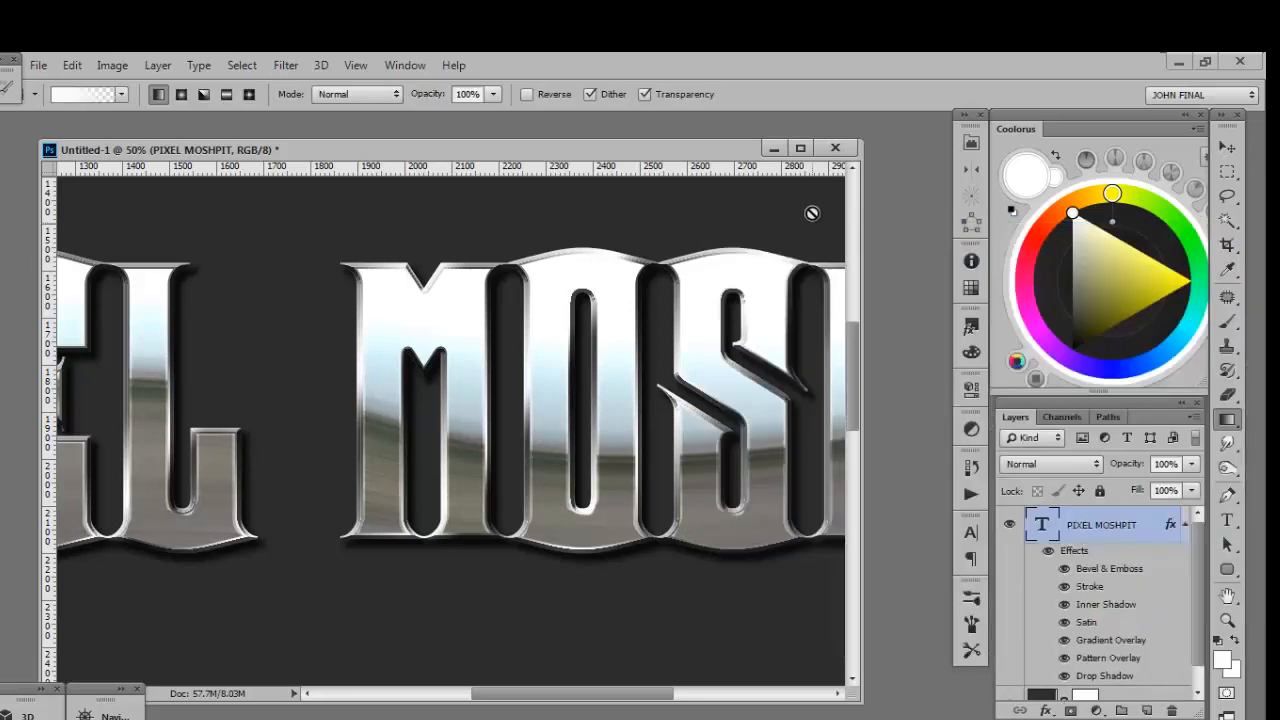
- Set the PIXEL MOSHPIT layer's Gradient Overlay to 16% opacity and 50% scale, and apply it
key("ctrl+minus")
key("ctrl+minus")
key("ctrl+minus")
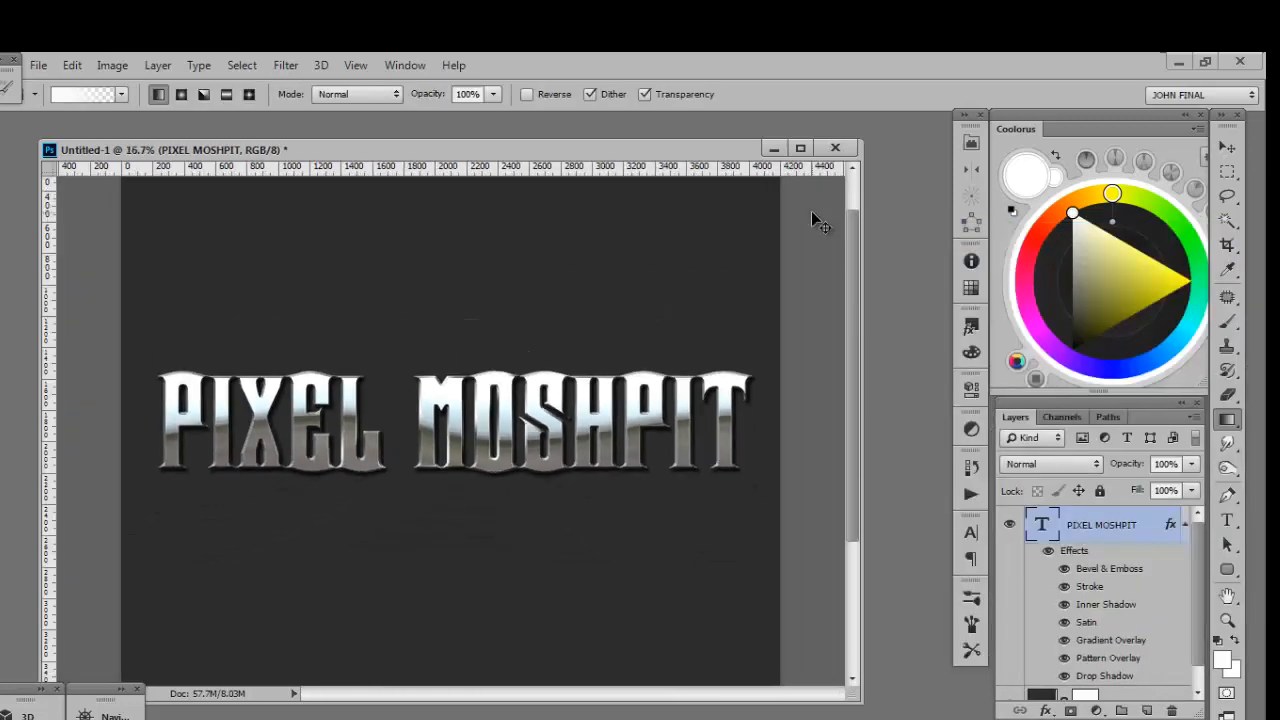
key("ctrl+plus")
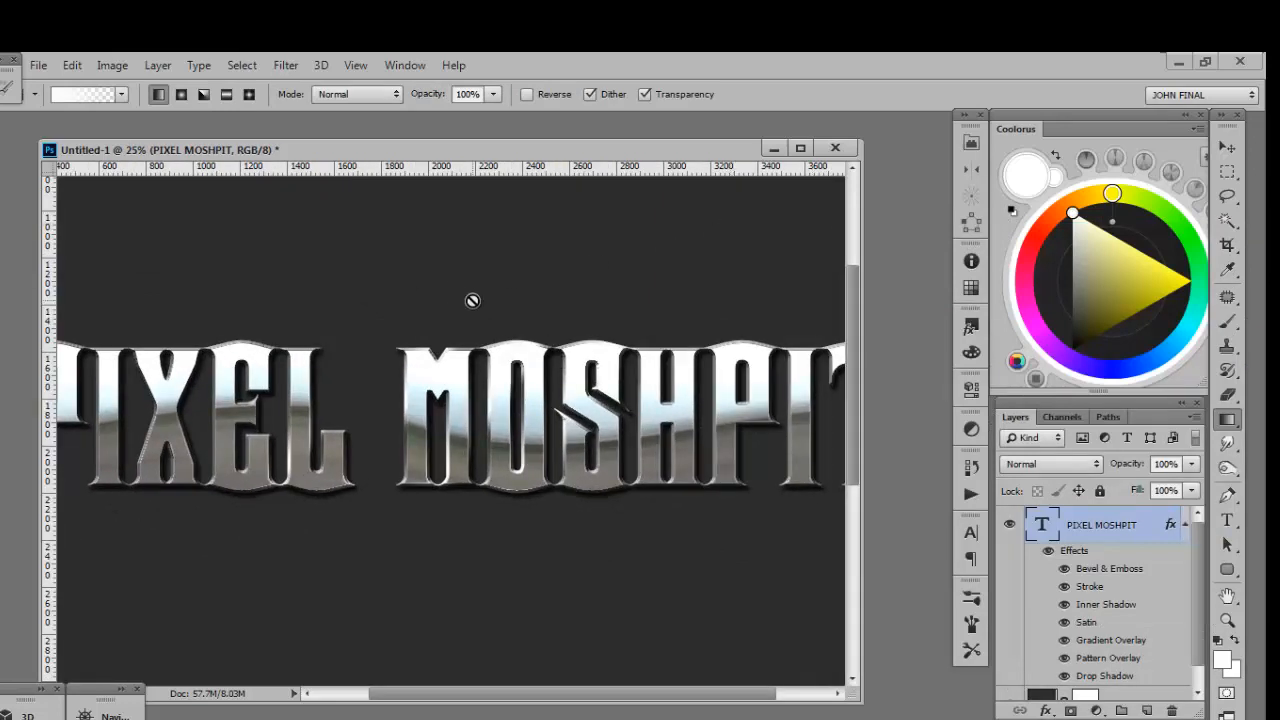
scroll(472, 300, "up", 1)
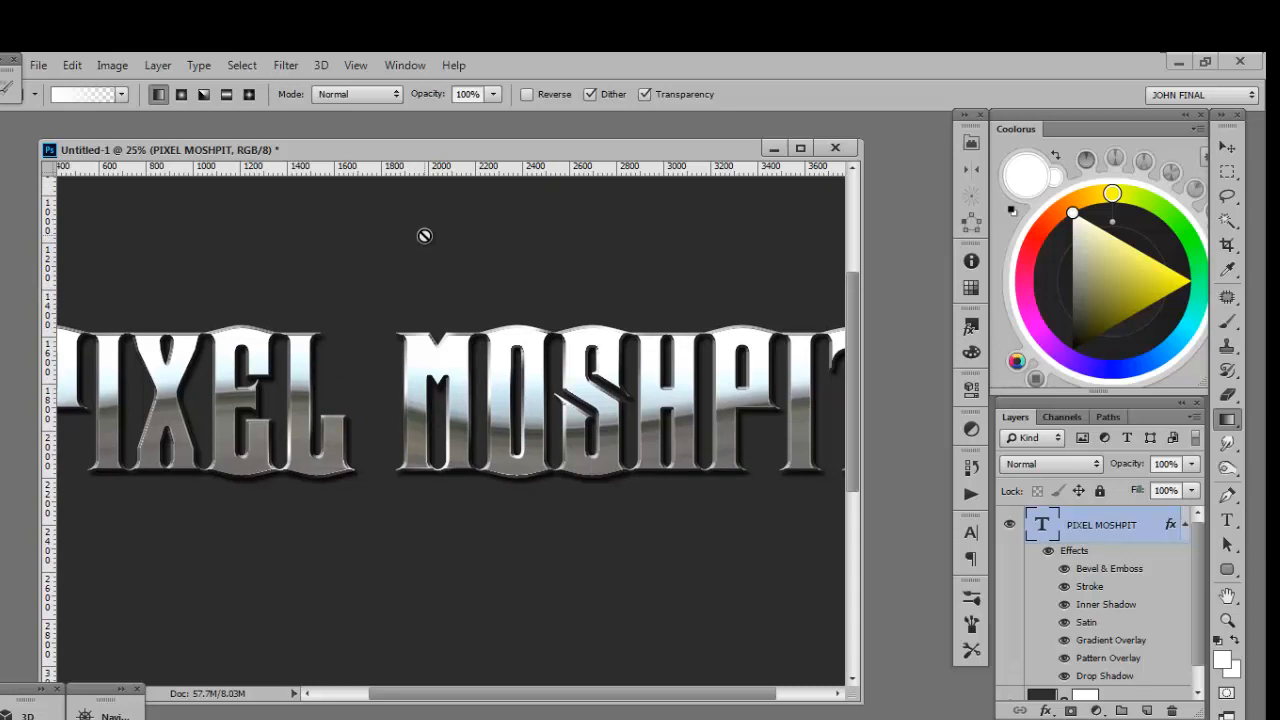
key("ctrl+plus")
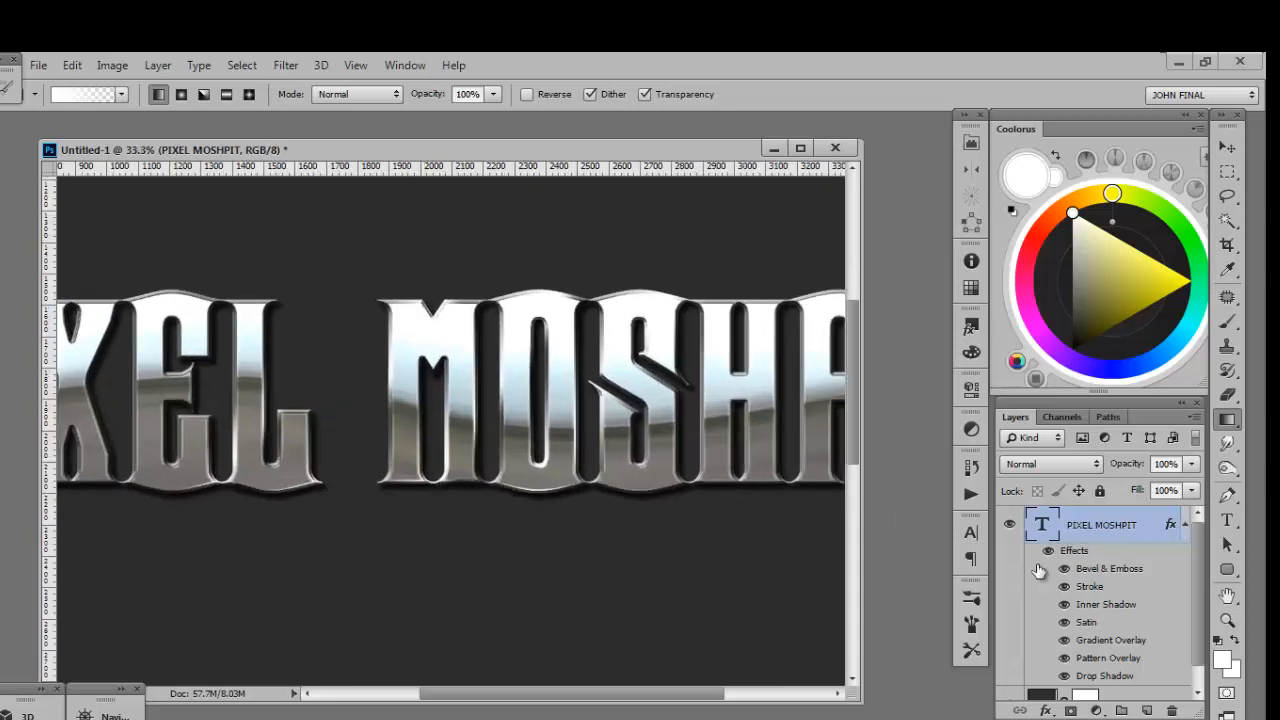
double_click(1124, 642)
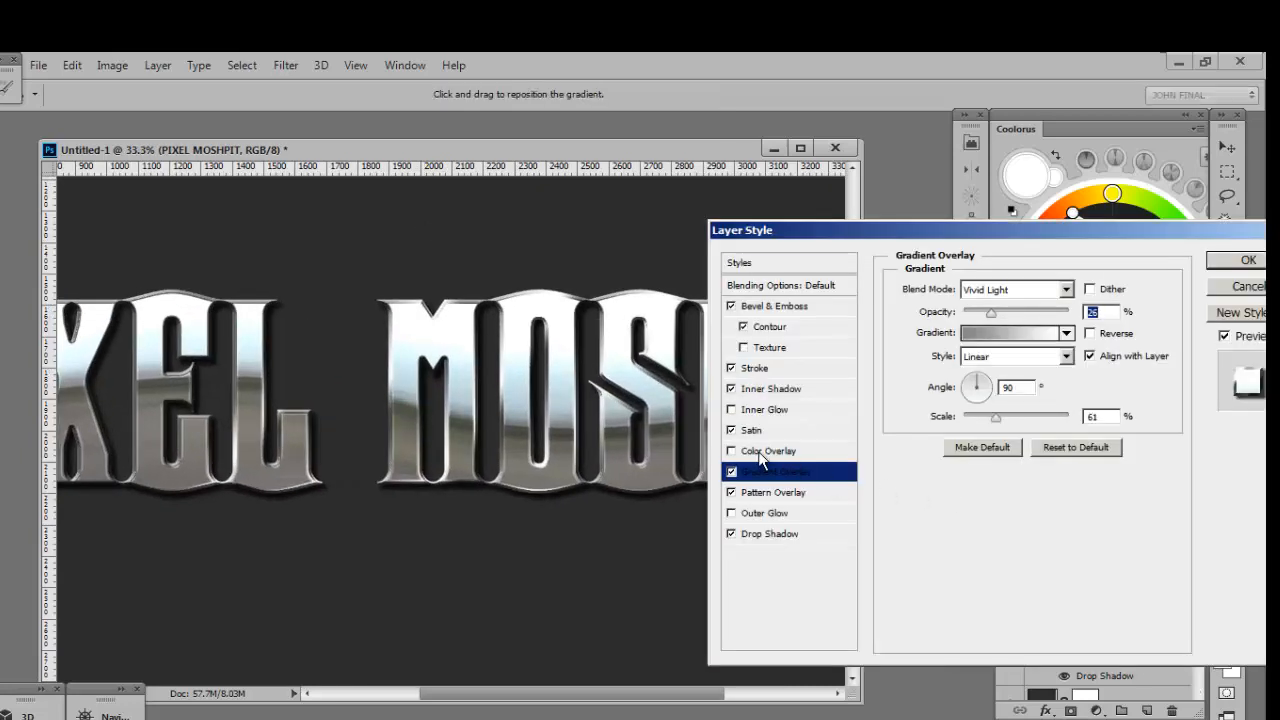
mouse_move(994, 312)
left_mouse_down()
mouse_move(944, 313)
mouse_move(978, 319)
left_mouse_up()
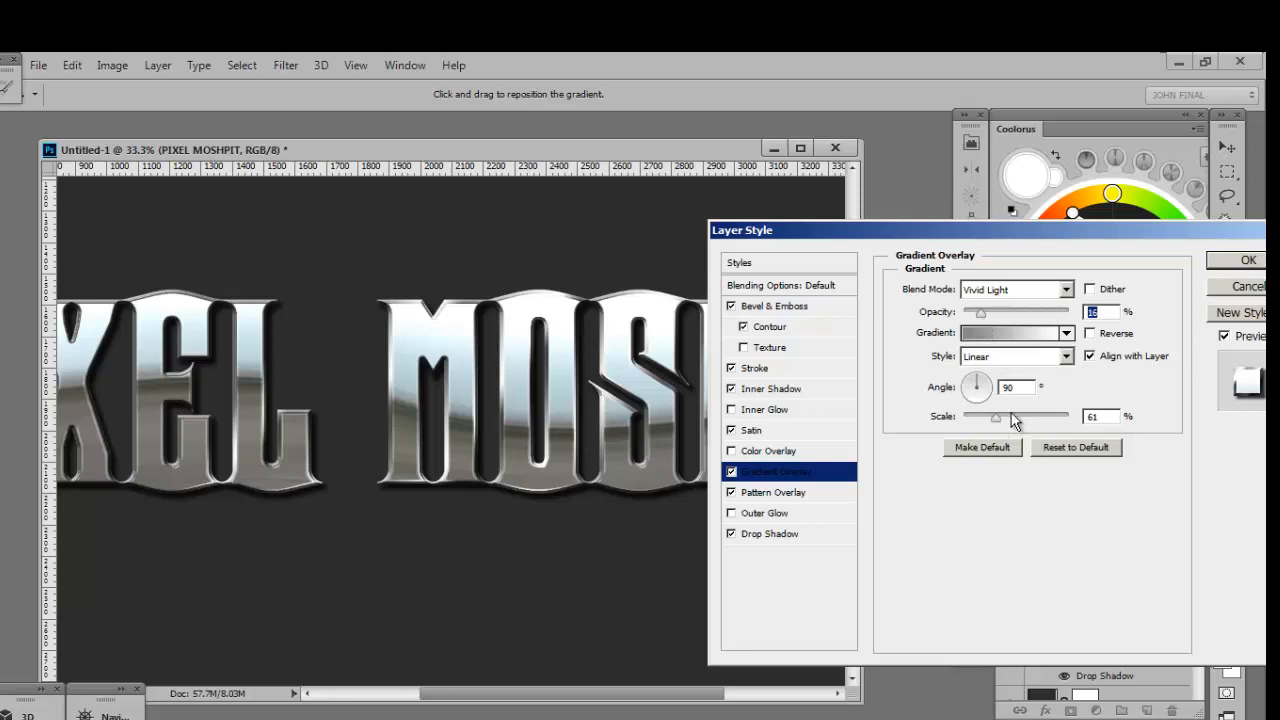
left_click_drag(996, 415, 965, 425)
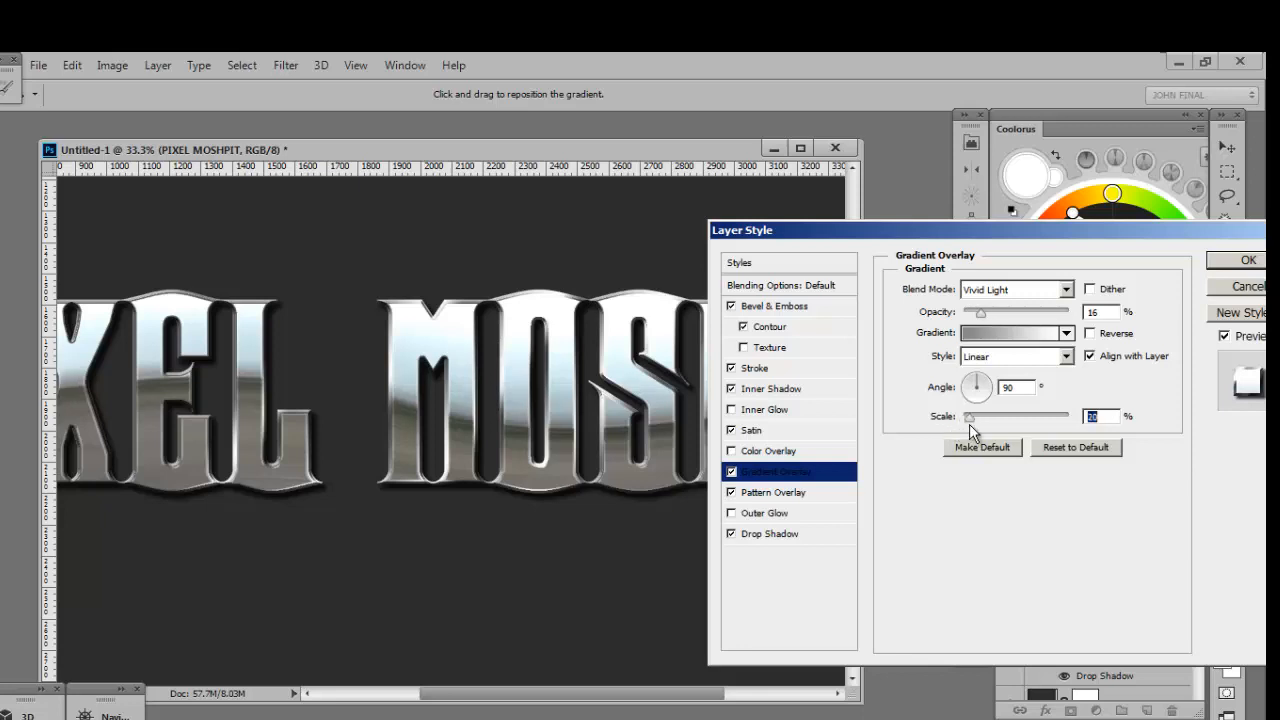
left_click_drag(969, 424, 987, 426)
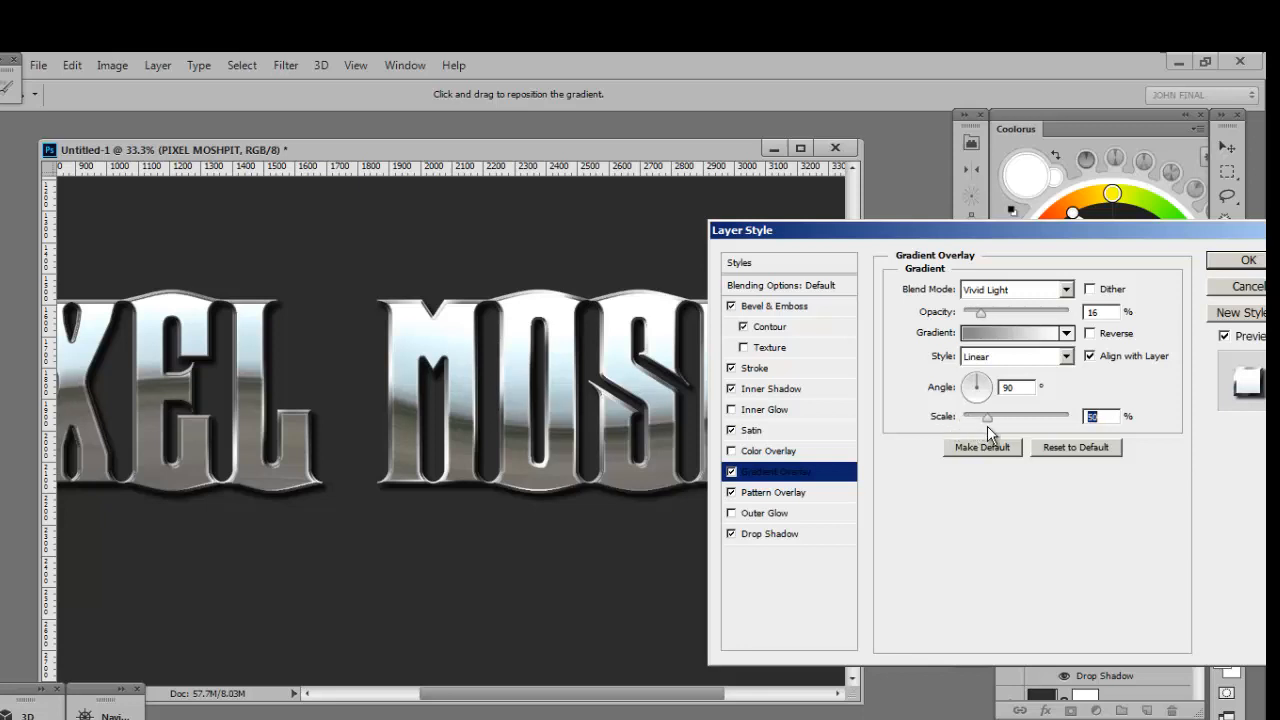
left_click(1244, 261)
- Save the PIXEL MOSHPIT layer's effects as a new style preset named Chrome Effect
key("ctrl+minus")
key("ctrl+minus")
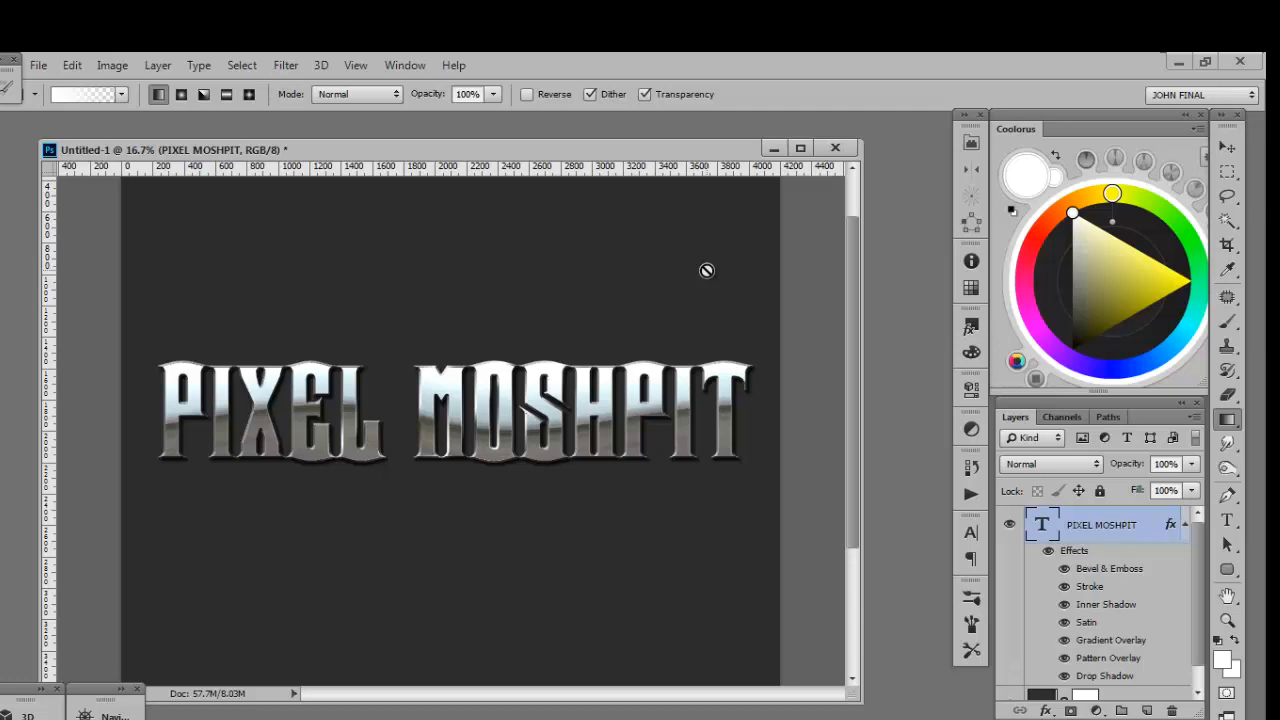
left_click(971, 325)
left_click(940, 313)
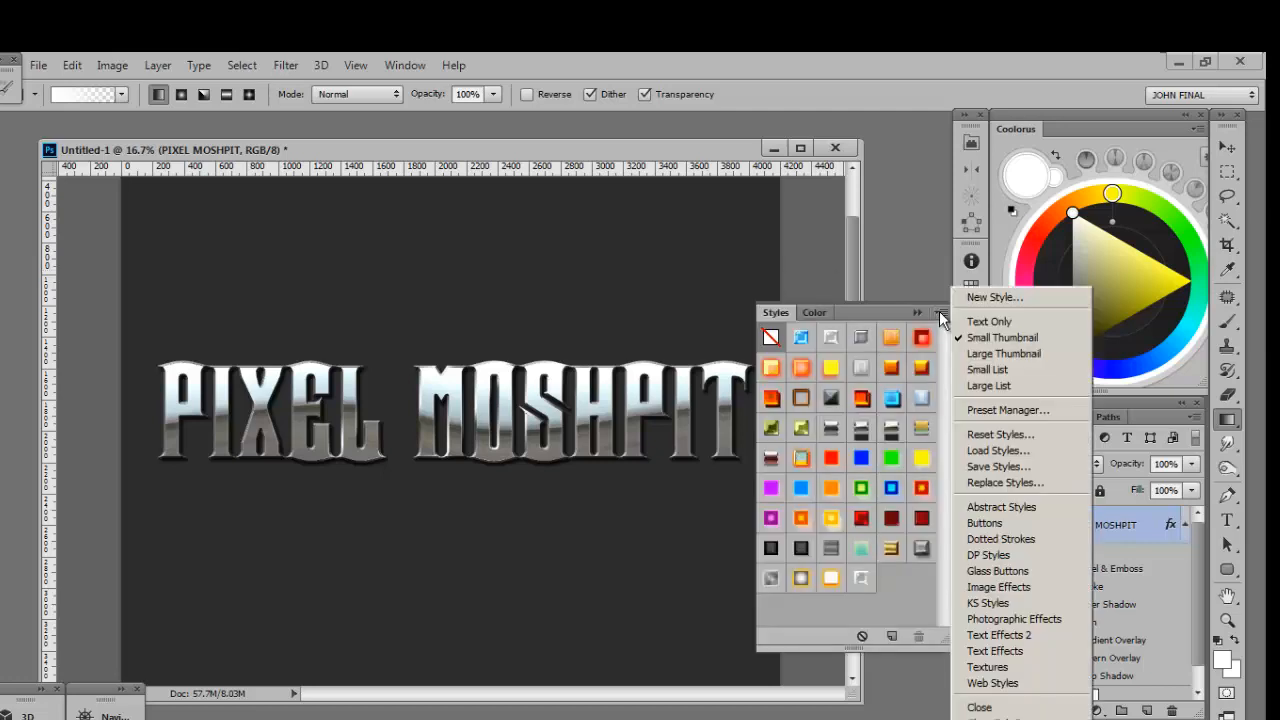
left_click(985, 297)
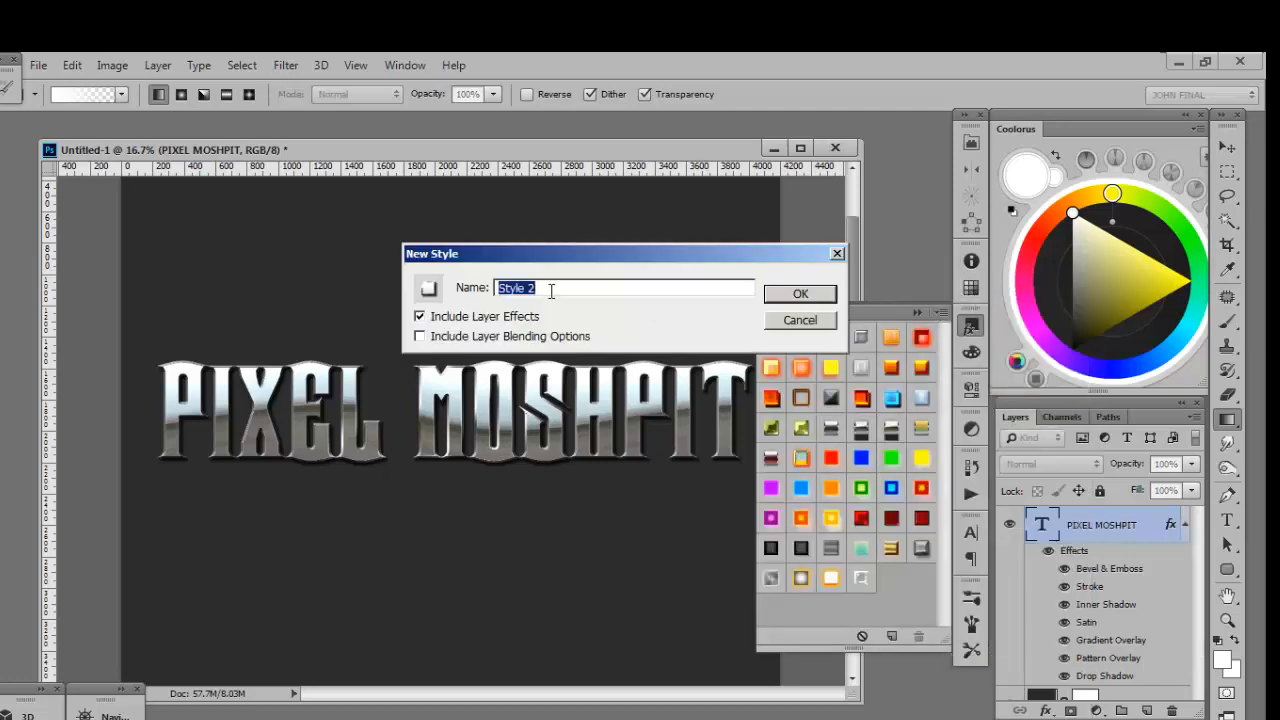
type("Chrome Effect")
left_click(791, 296)
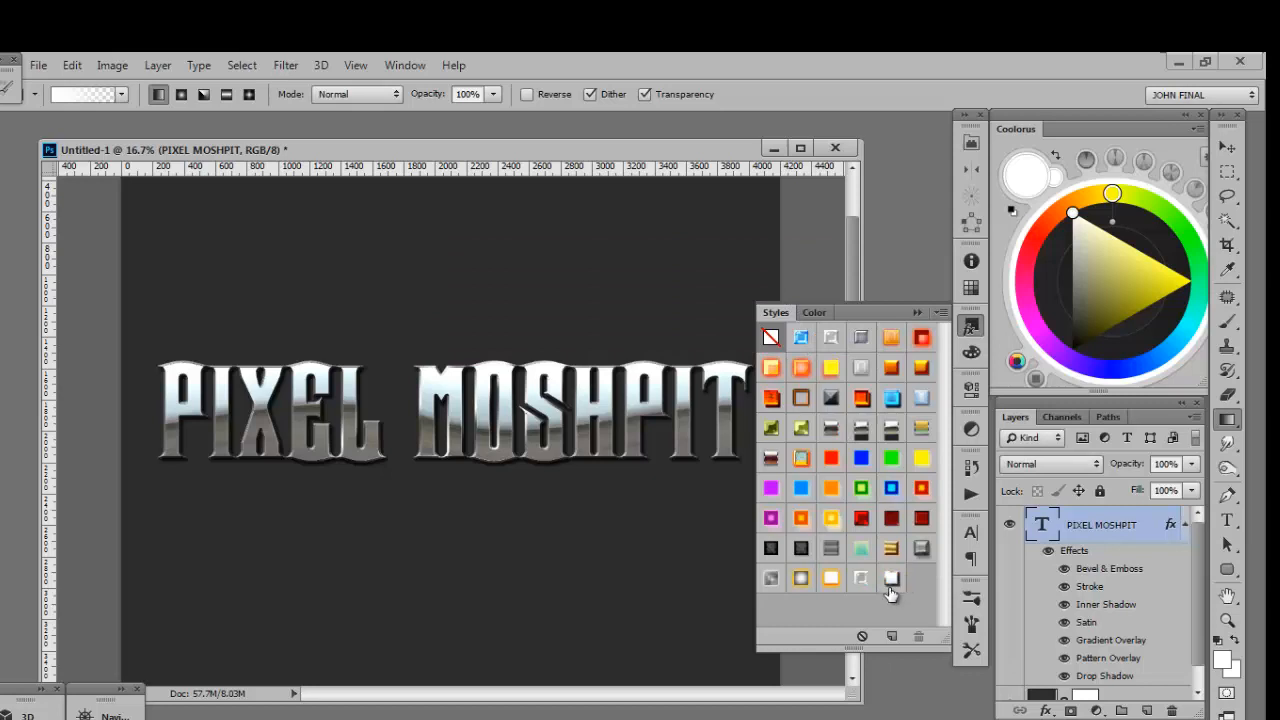
left_click(969, 326)
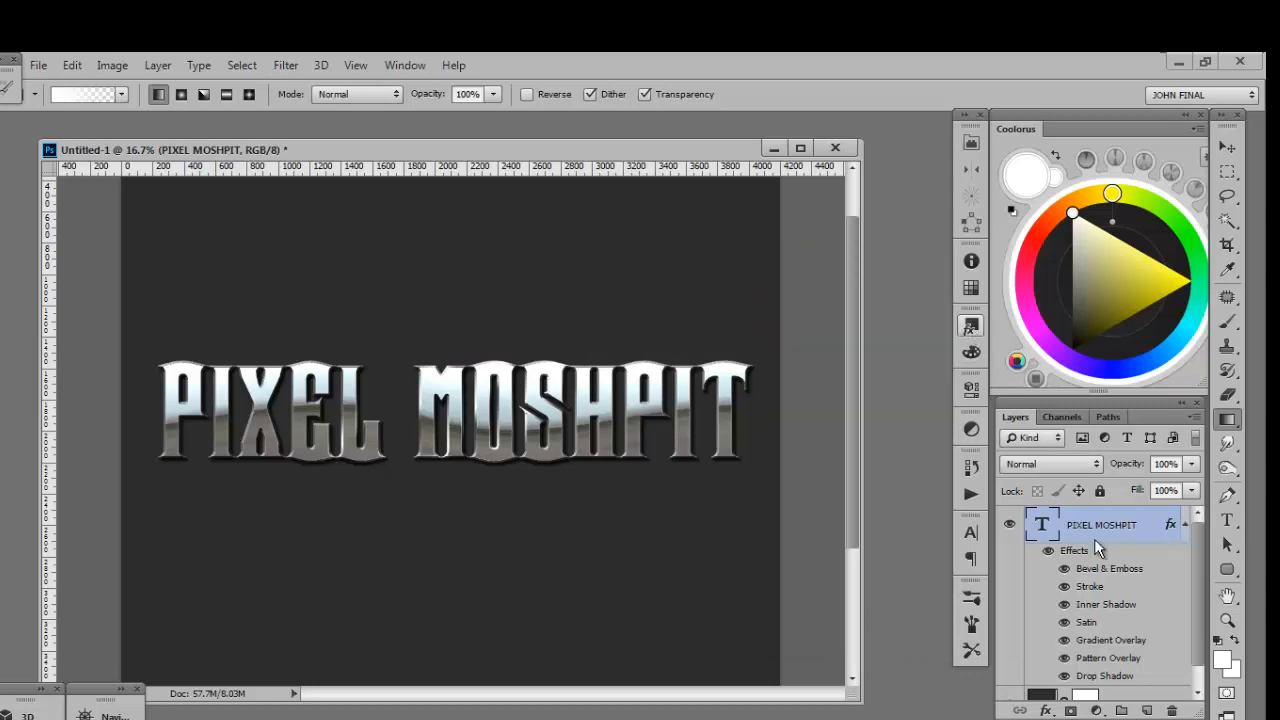
- Collapse and hide the PIXEL MOSHPIT layer, and delete the empty layer added above it
left_click(1183, 524)
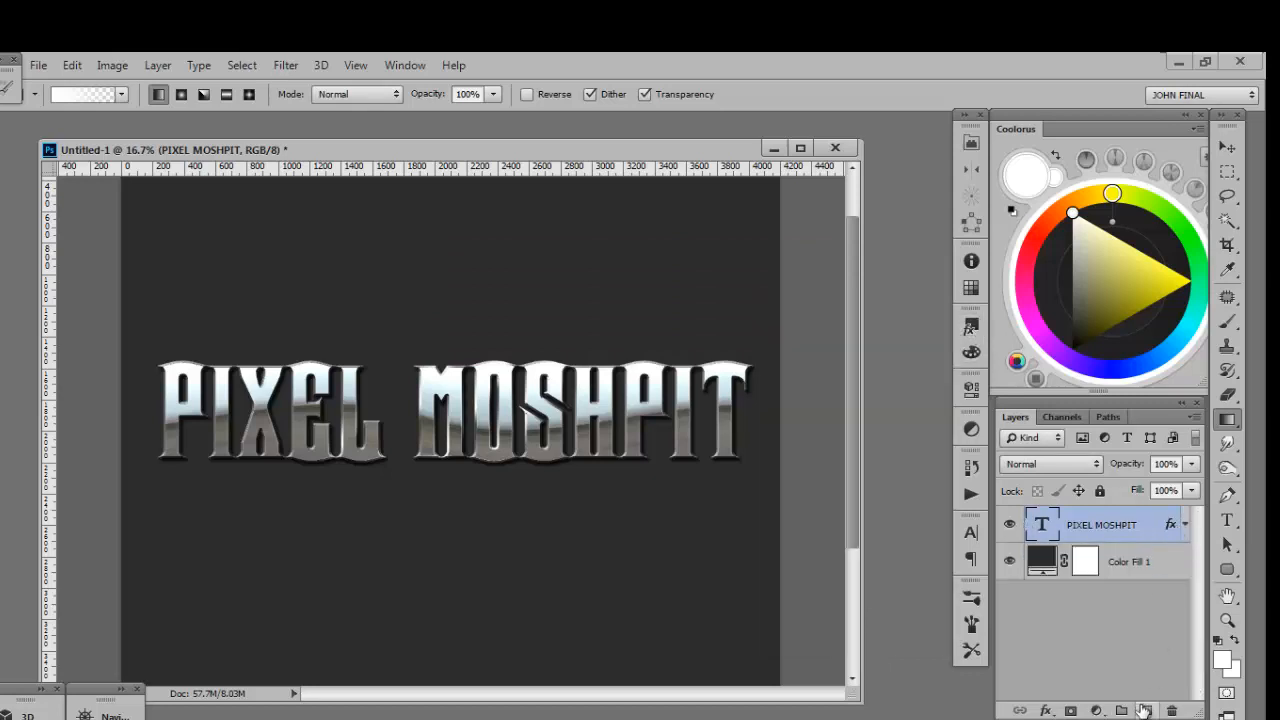
left_click(1009, 524)
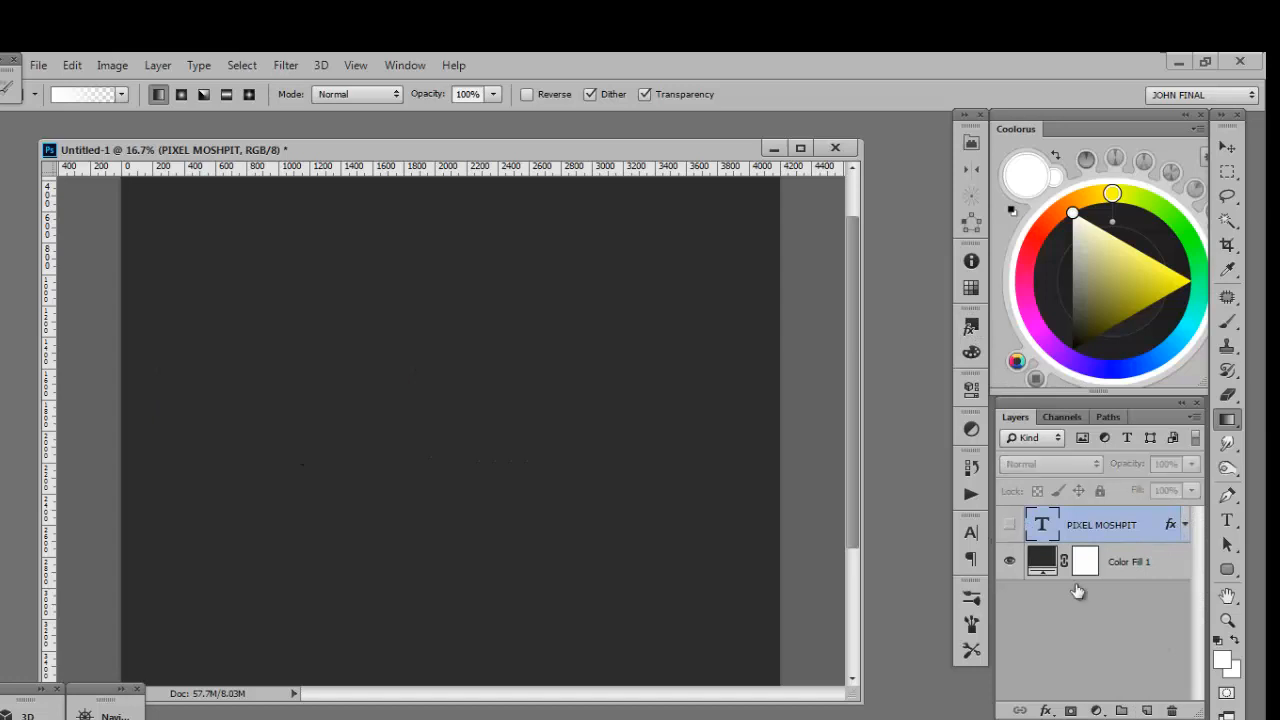
left_click(1145, 710)
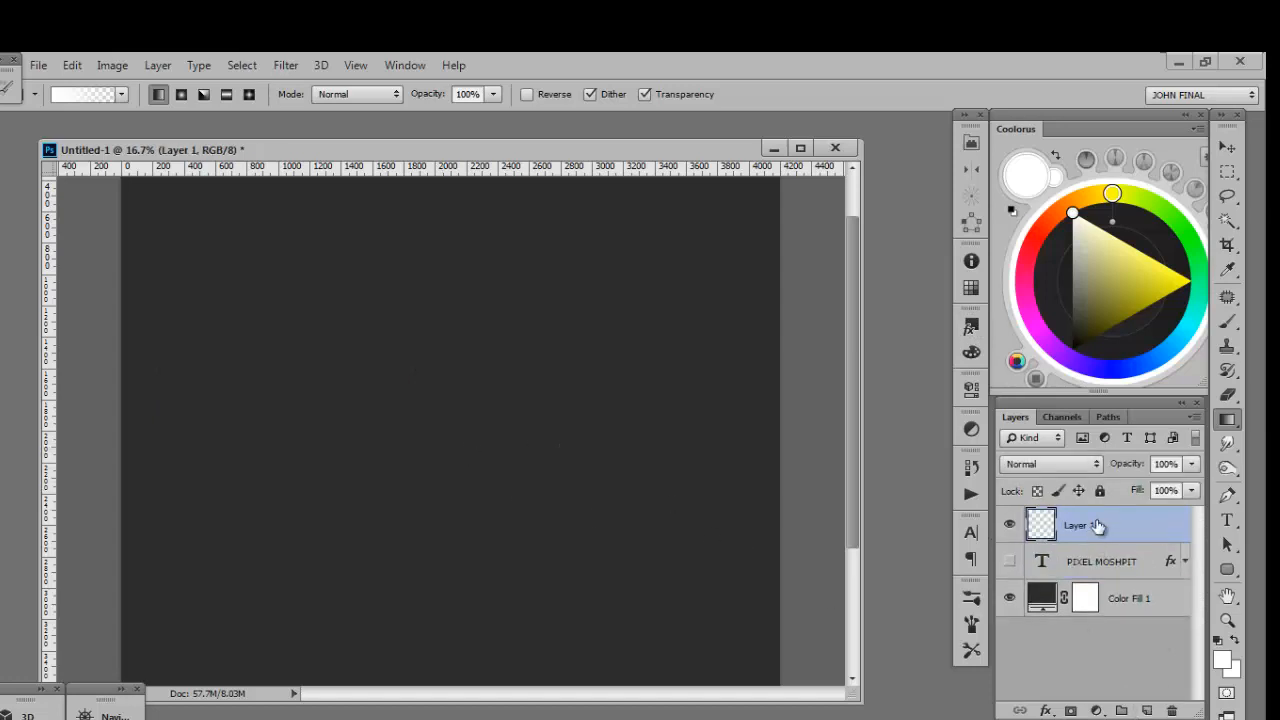
left_click_drag(1100, 531, 1172, 710)
- Add a text layer reading NEW TEXT in the Crown Title font and move it fully onto the canvas, near its center
left_click(1228, 520)
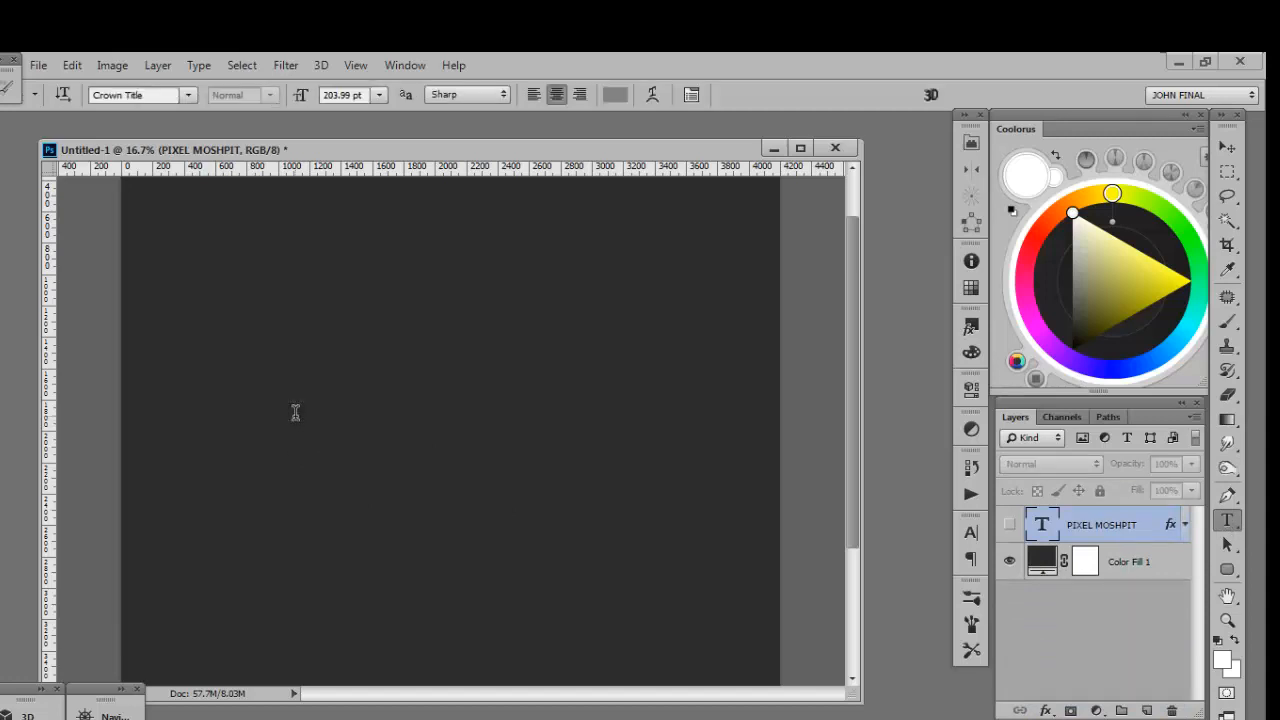
left_click(295, 413)
type("NEW TEXT")
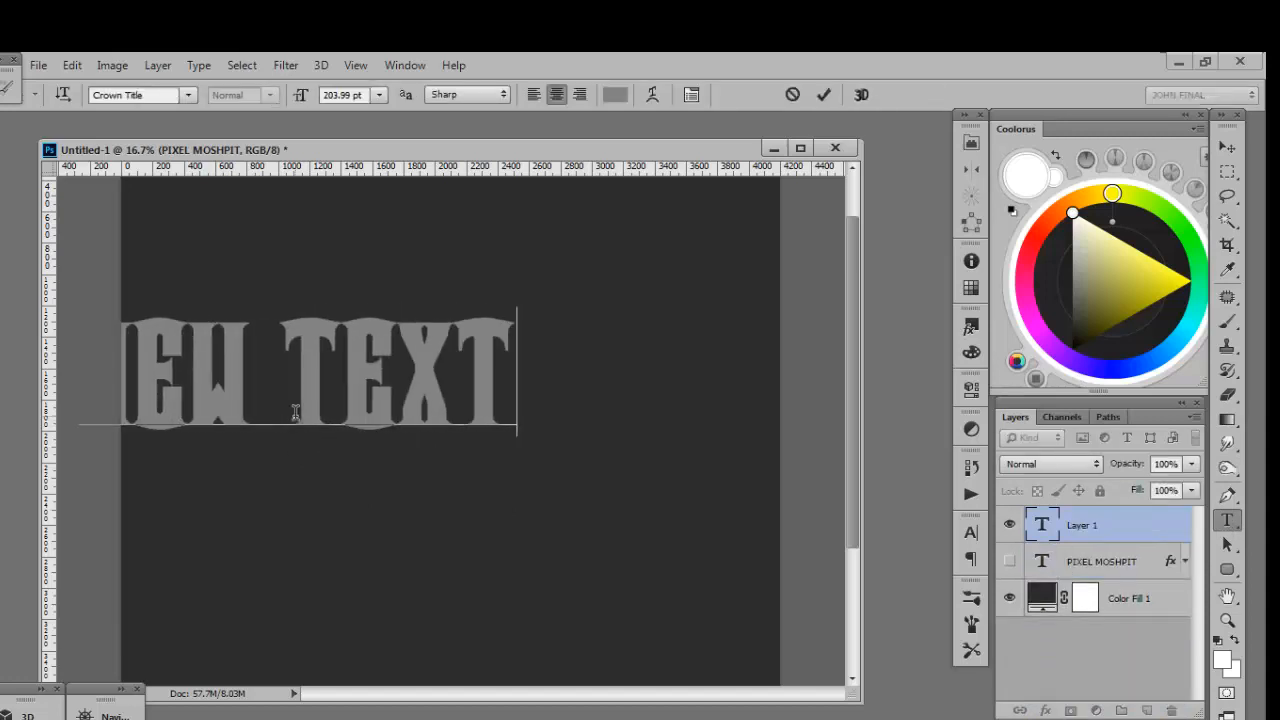
left_click(1227, 147)
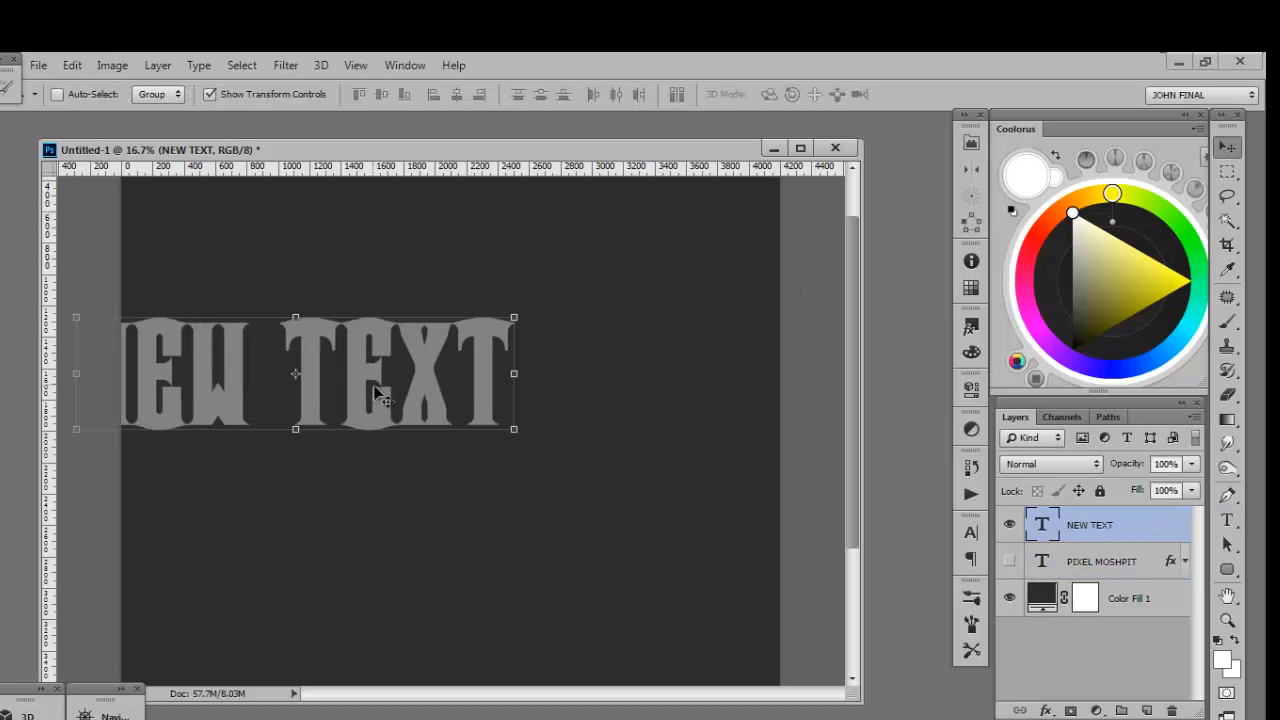
left_click_drag(387, 383, 540, 356)
- Apply the saved Chrome Effect style to the NEW TEXT layer
left_click(971, 327)
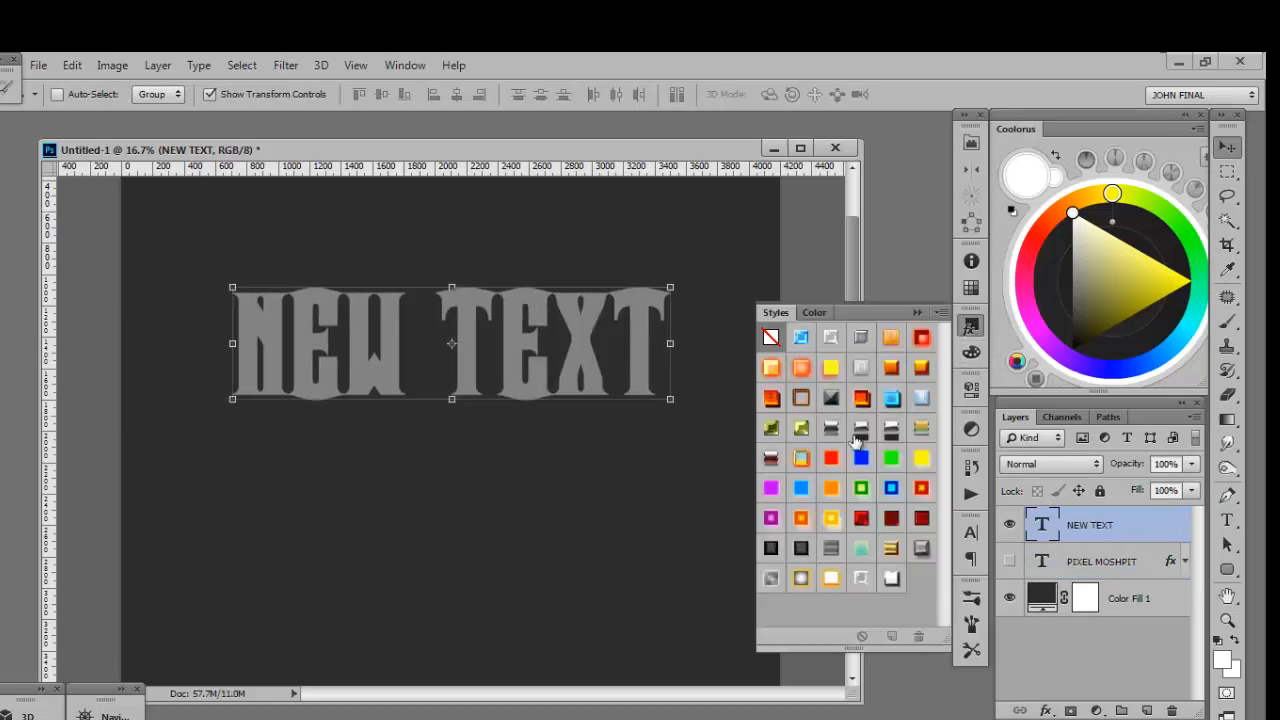
left_click(895, 575)
left_click(977, 329)
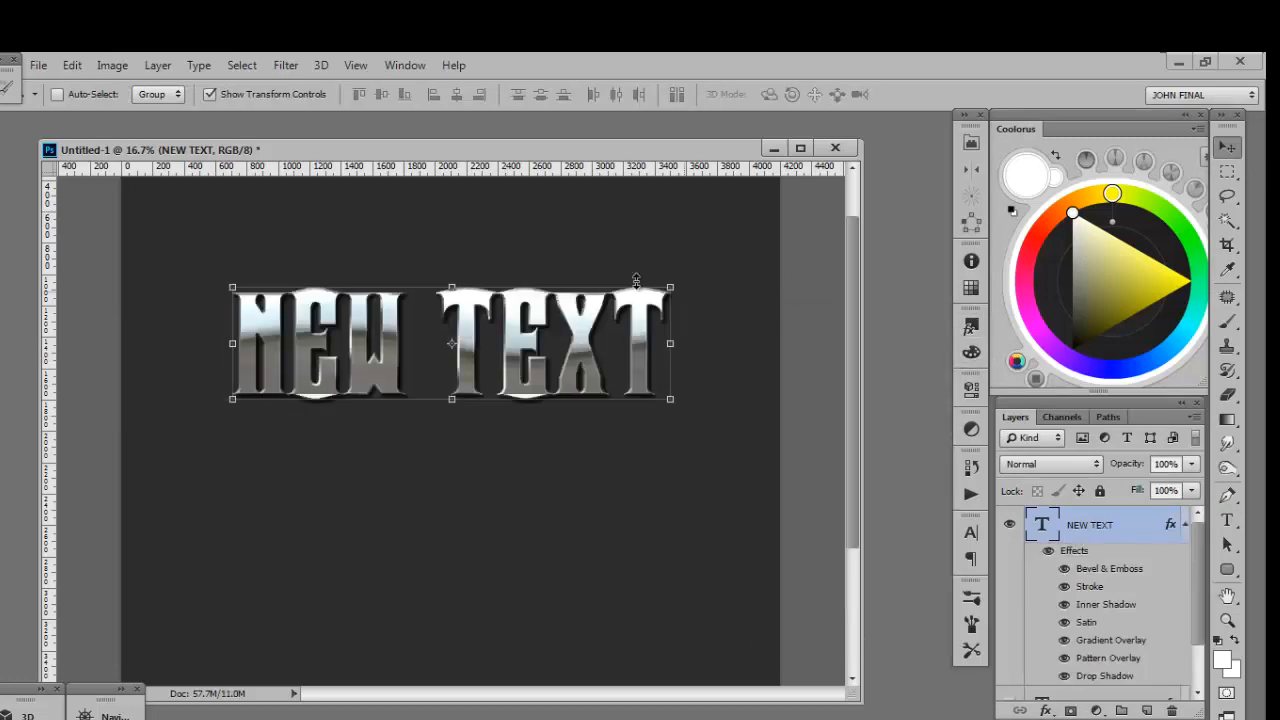
- Set the NEW TEXT layer's Pattern Overlay scale to 45% and reposition the pattern within the letters
double_click(1103, 660)
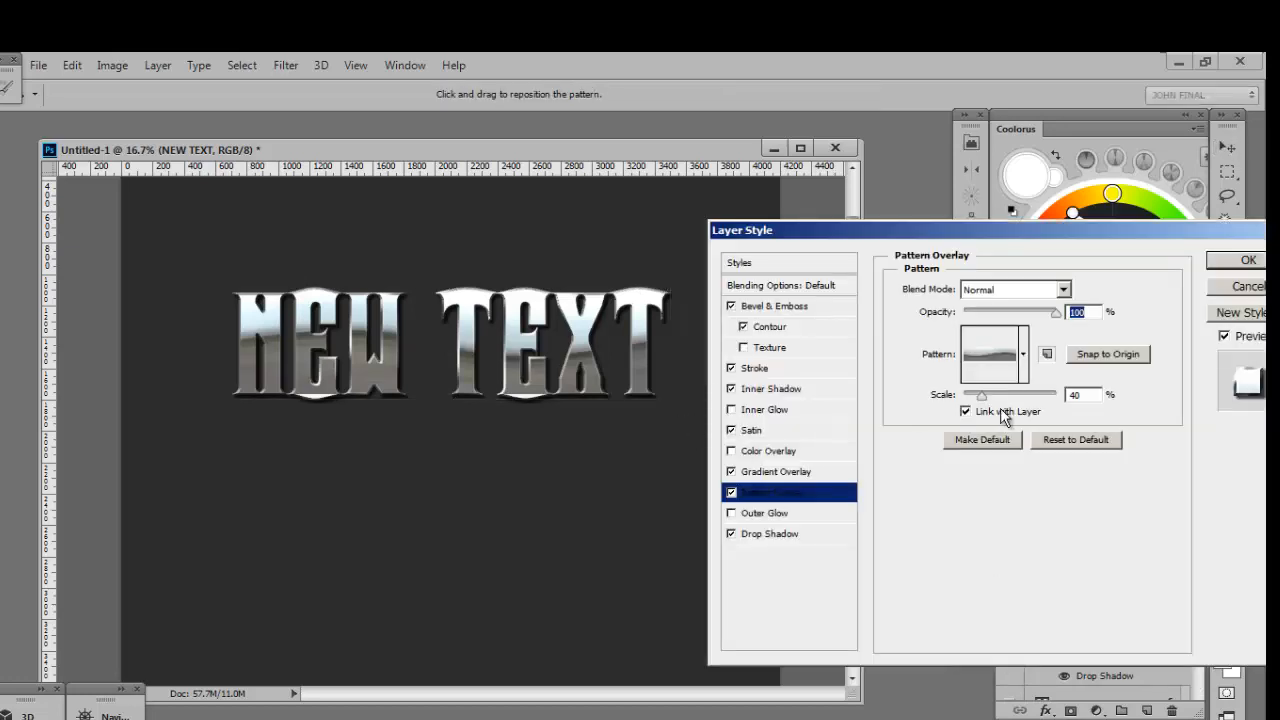
left_click_drag(1079, 396, 1023, 403)
type("45")
left_click_drag(546, 362, 413, 356)
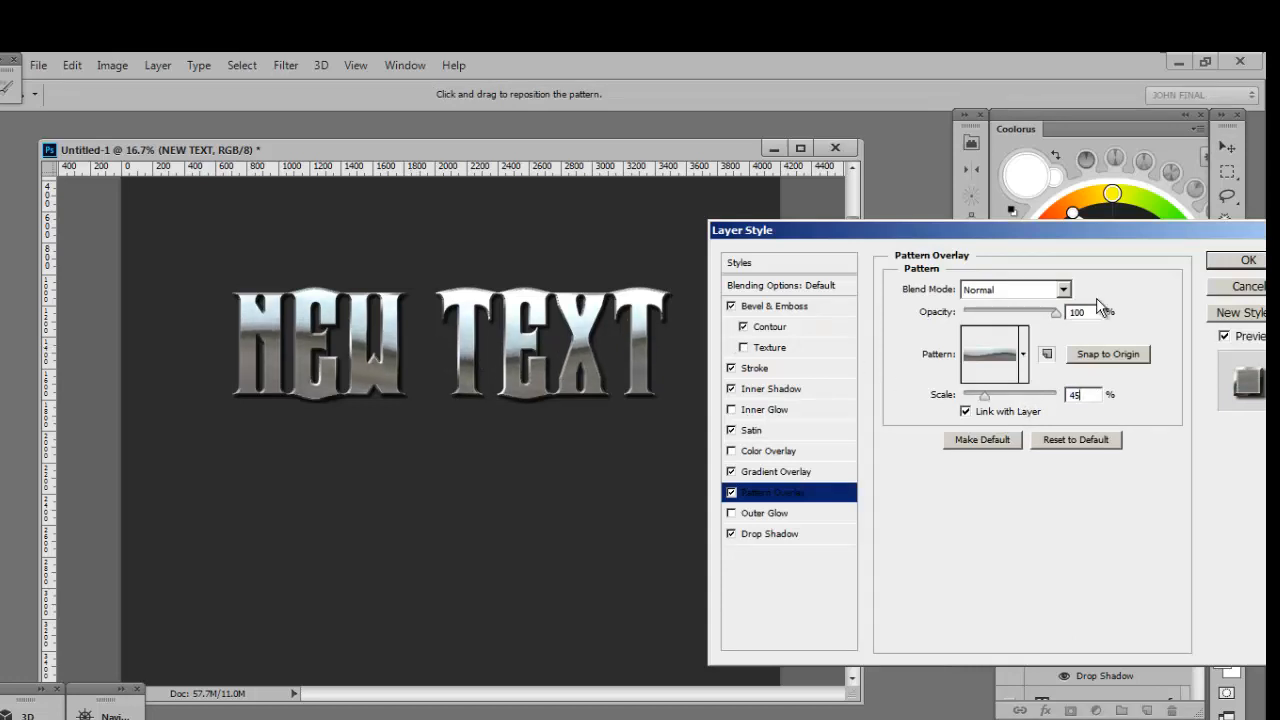
left_click(1248, 260)
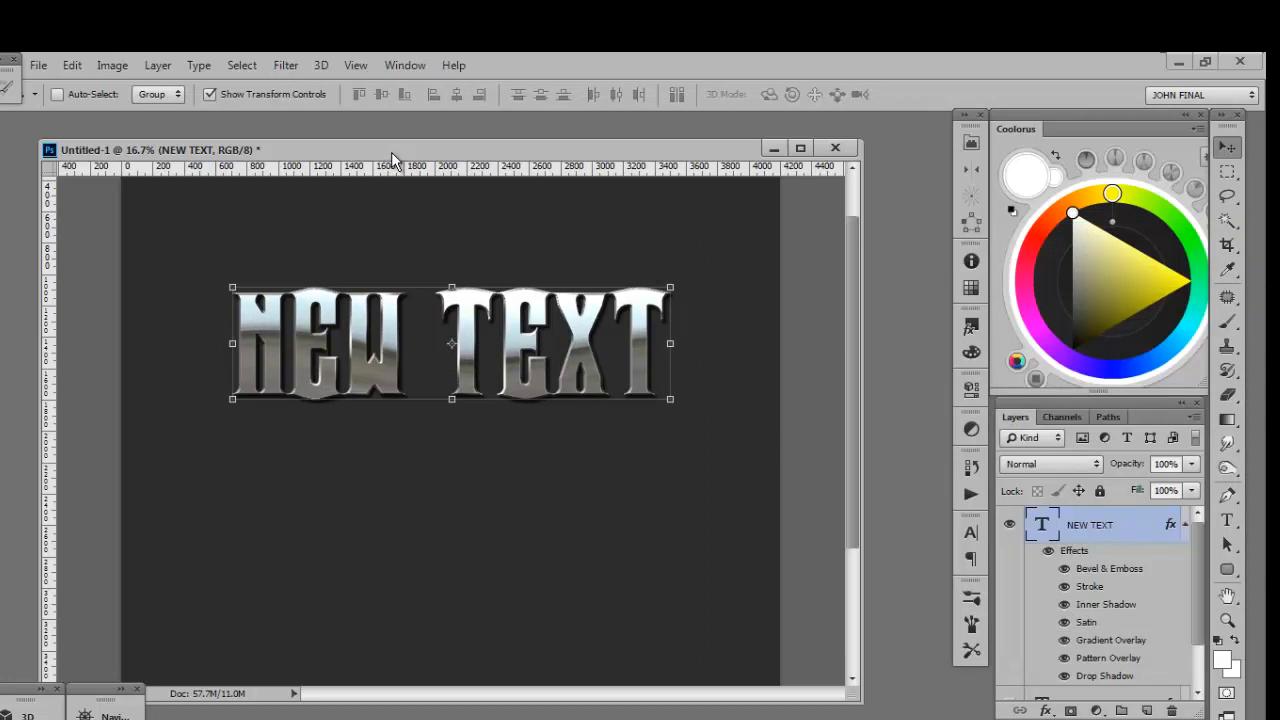
- Set the NEW TEXT layer's Drop Shadow distance to 61 px and size to about 49 px, and collapse its effects list
double_click(1090, 676)
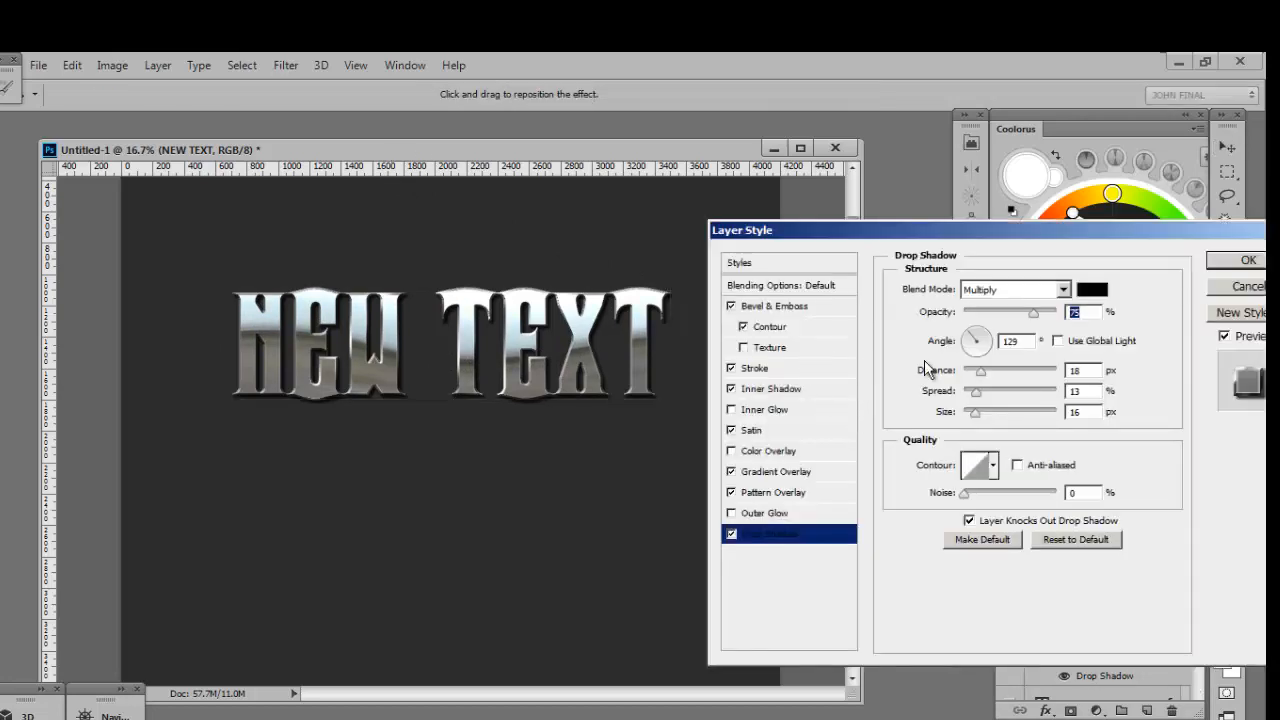
left_click_drag(985, 371, 1015, 371)
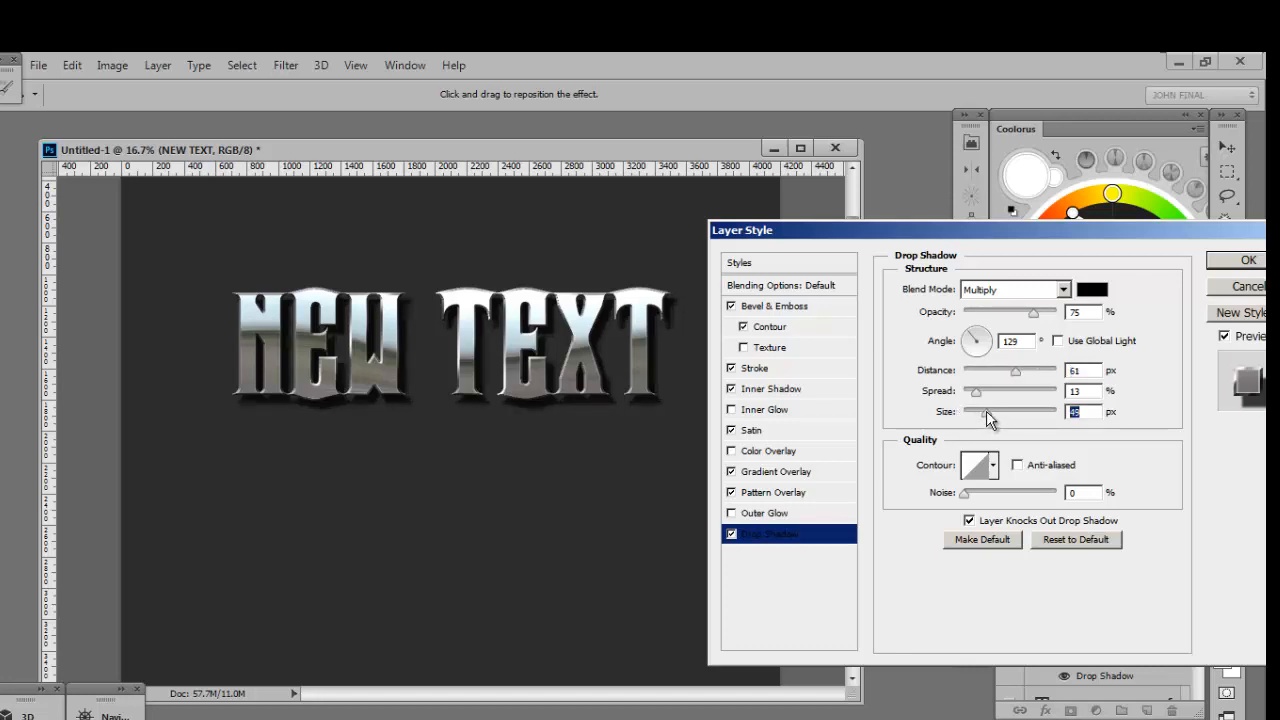
left_click(1247, 260)
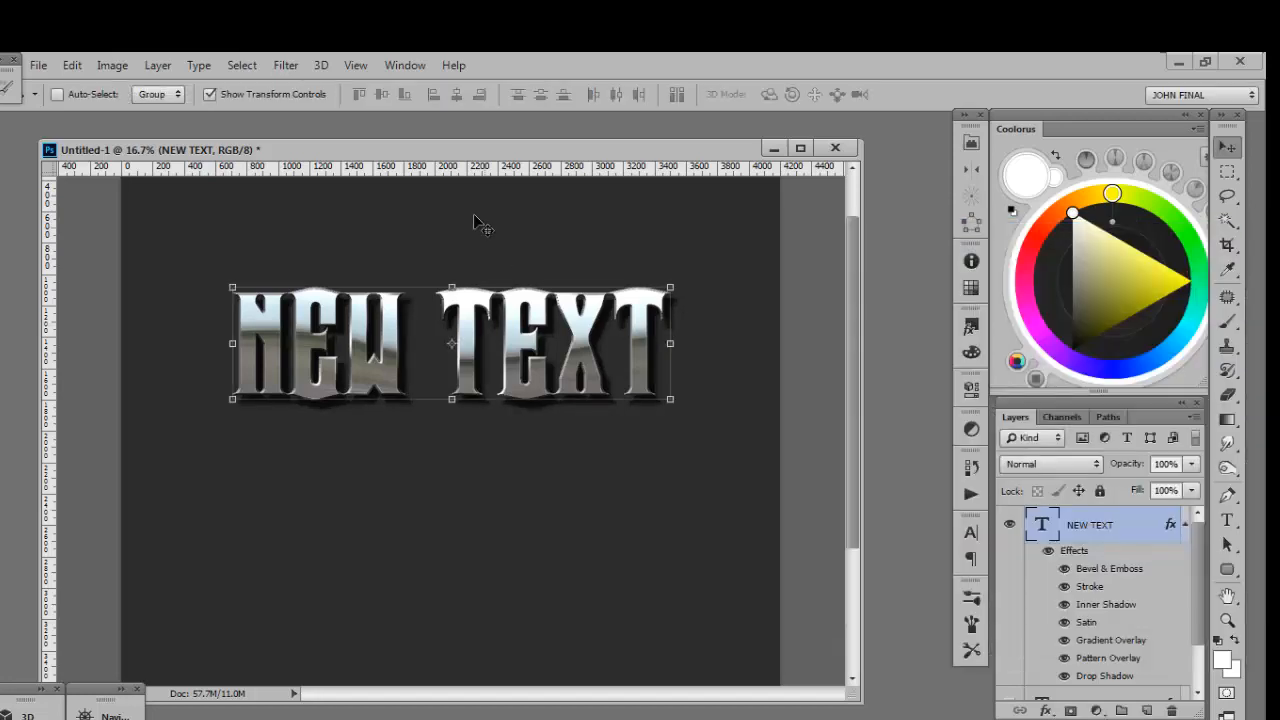
left_click(1185, 526)
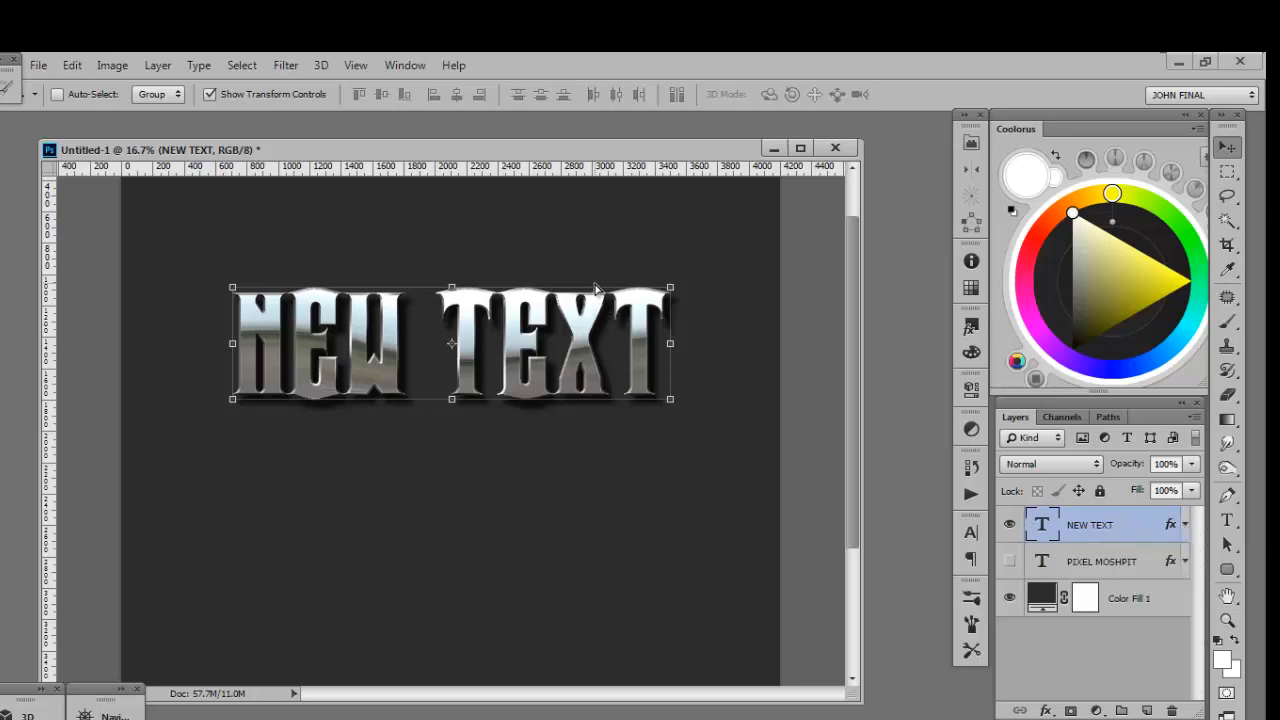
- Try an Arc Lower warp with a bend of -27.4% on the NEW TEXT type layer and undo it
key("ctrl+t")
left_click(876, 94)
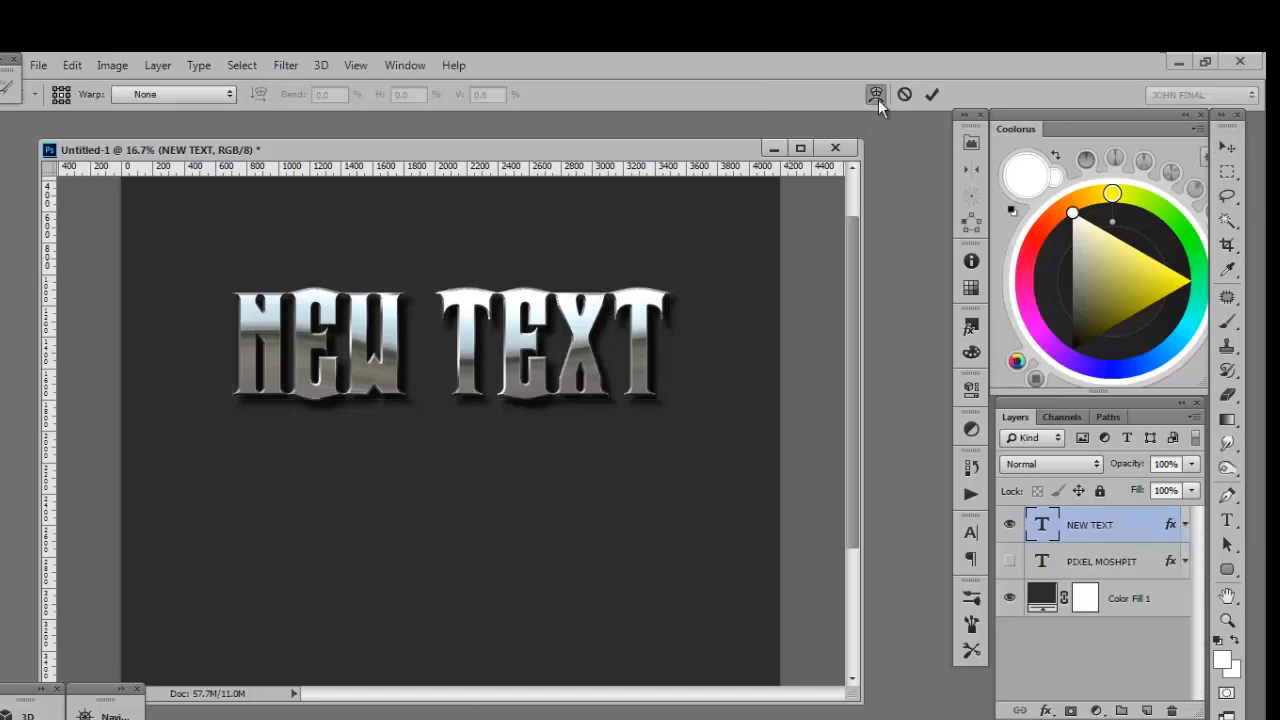
left_click(205, 95)
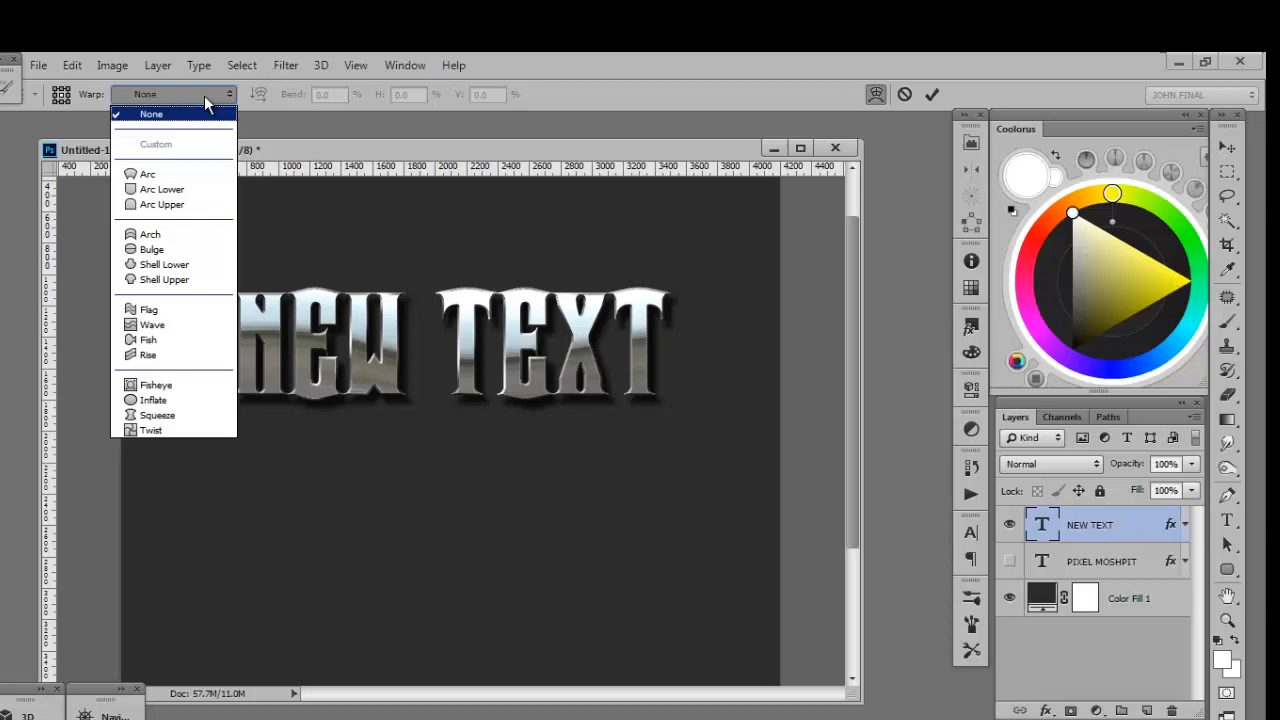
left_click(171, 189)
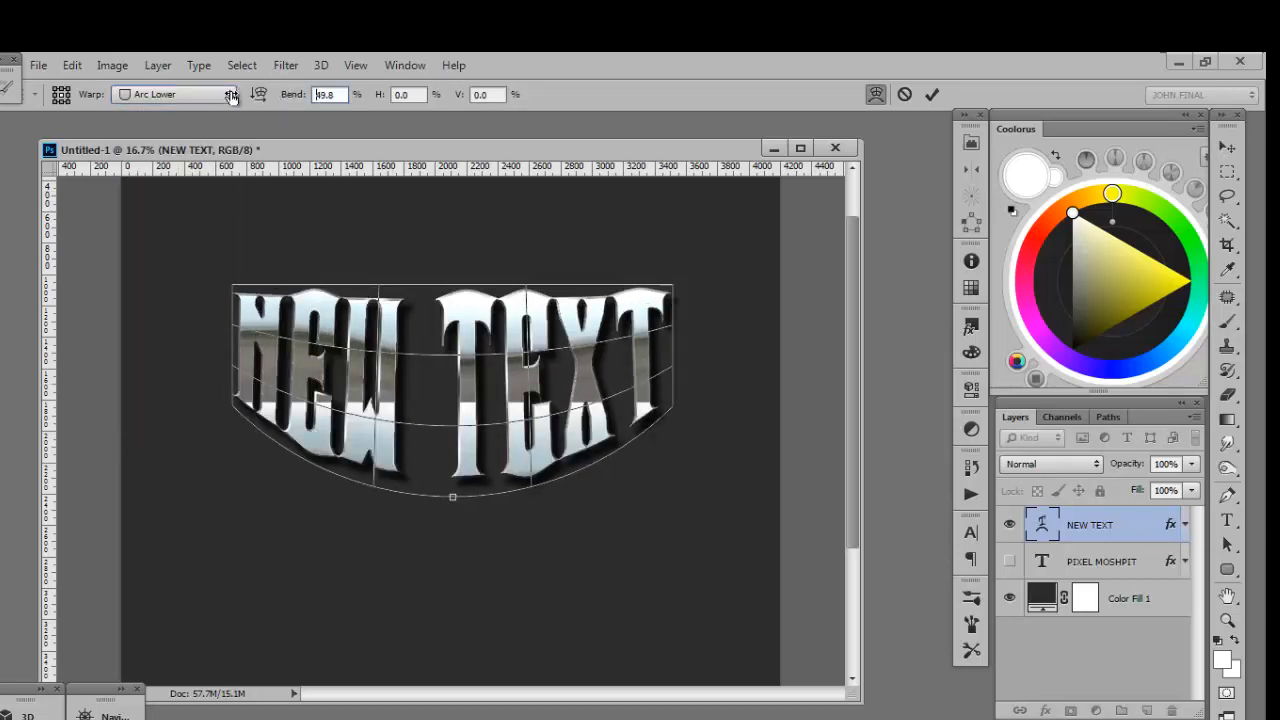
left_click_drag(231, 95, 140, 114)
left_click_drag(276, 93, 196, 93)
left_click_drag(279, 86, 141, 94)
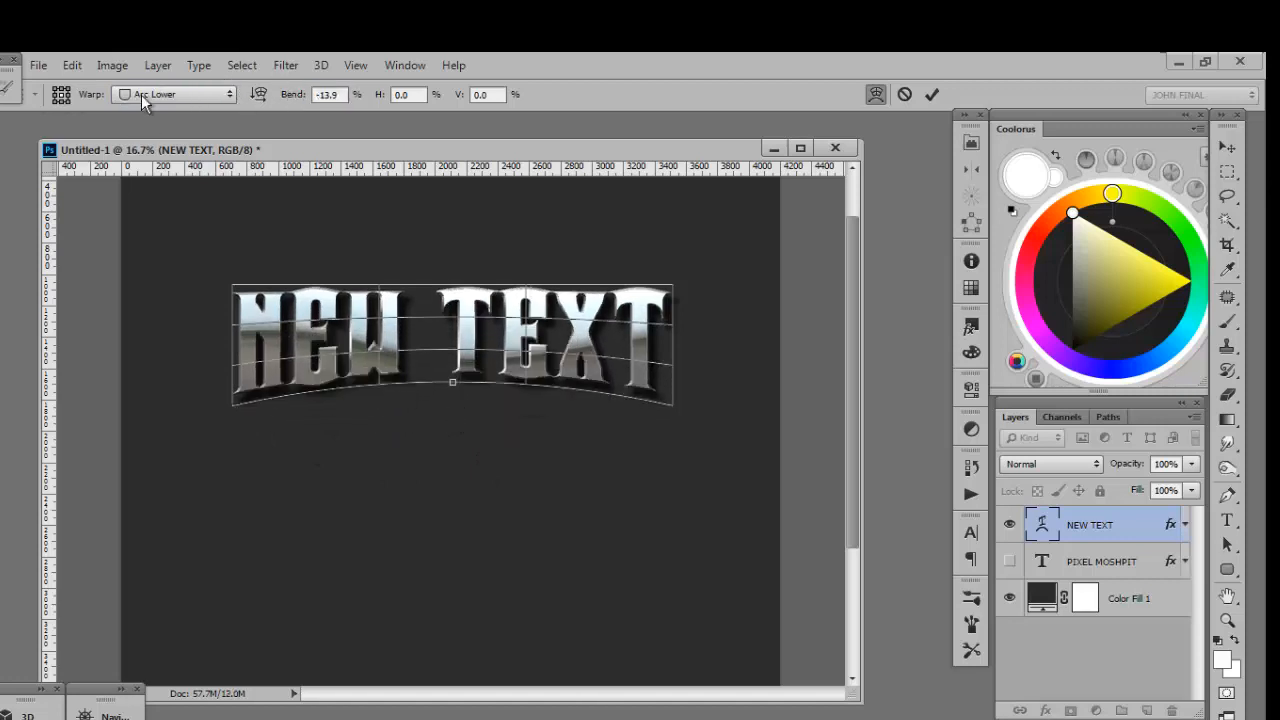
left_click_drag(272, 95, 166, 92)
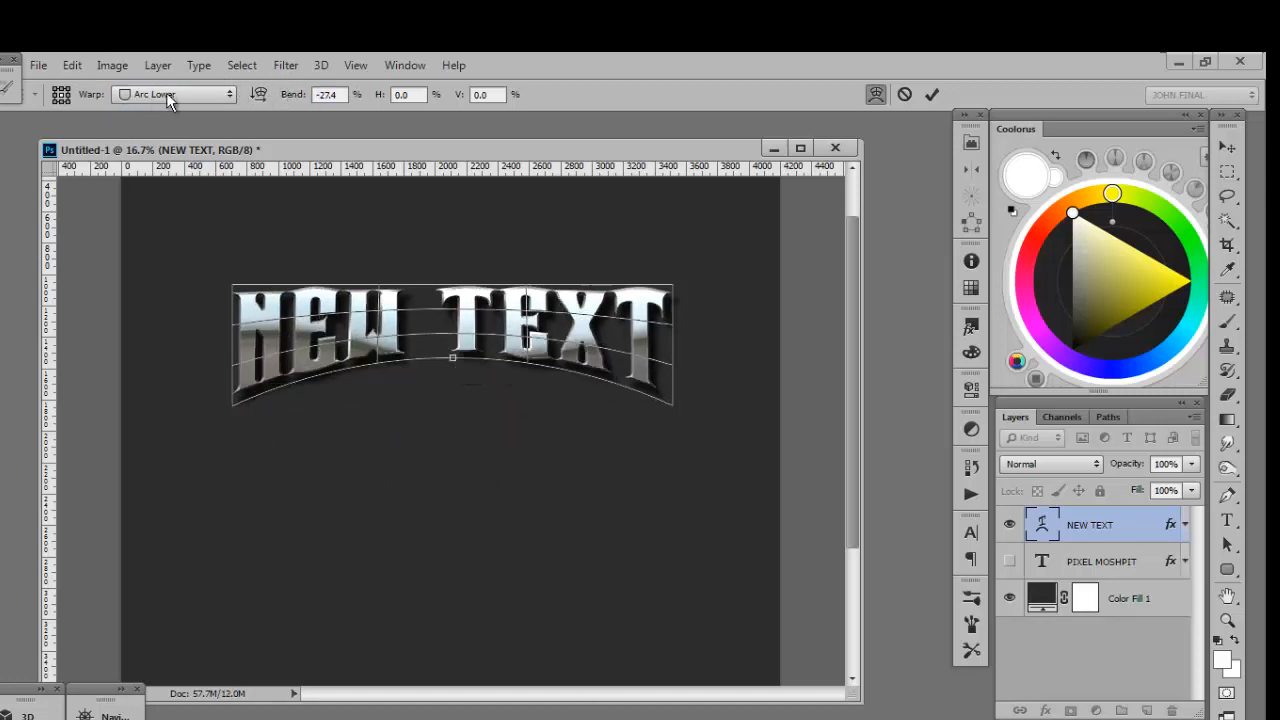
key("Return")
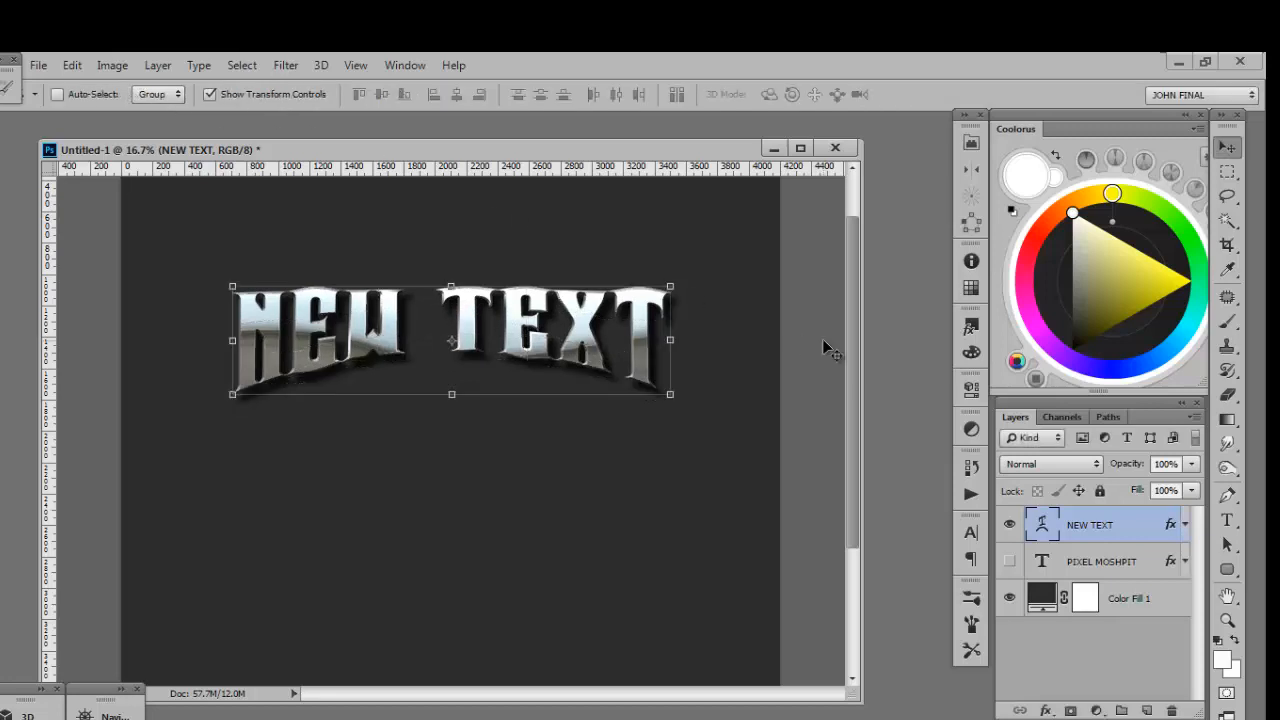
key("ctrl+z")
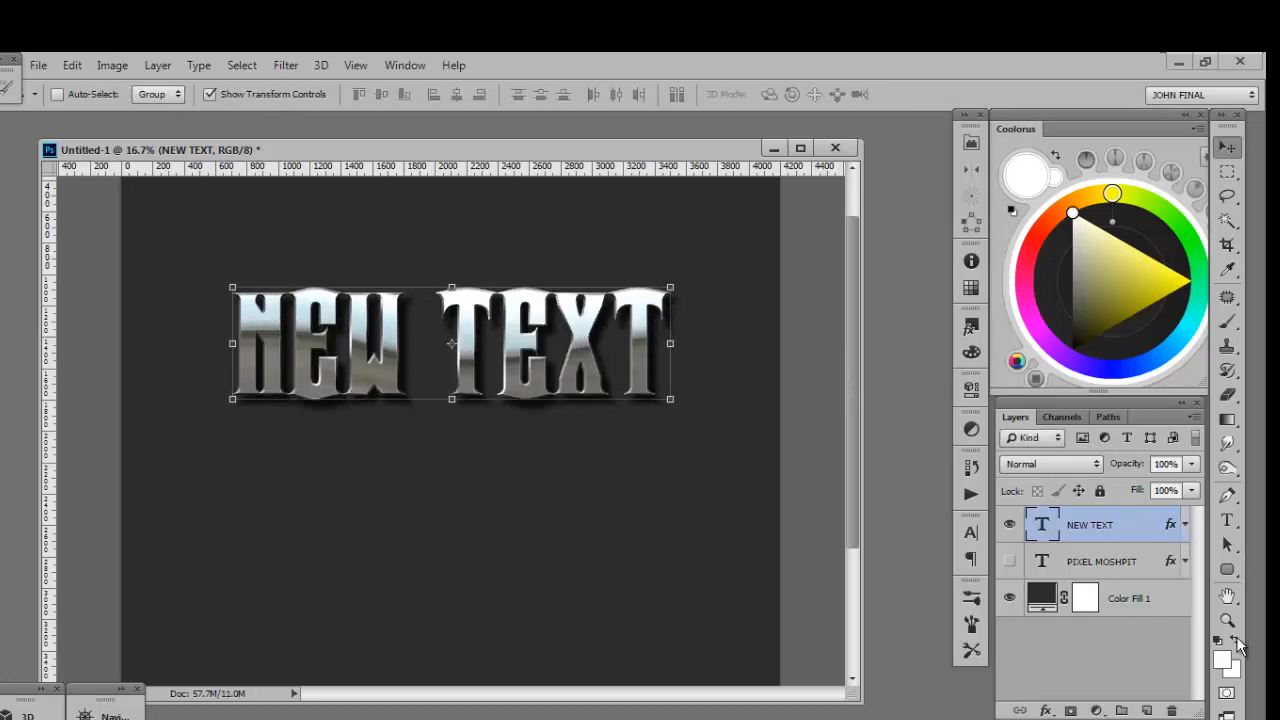
- Convert the NEW TEXT layer to a smart object and warp it with Arc Lower at a bend of -38.5%
right_click(1142, 536)
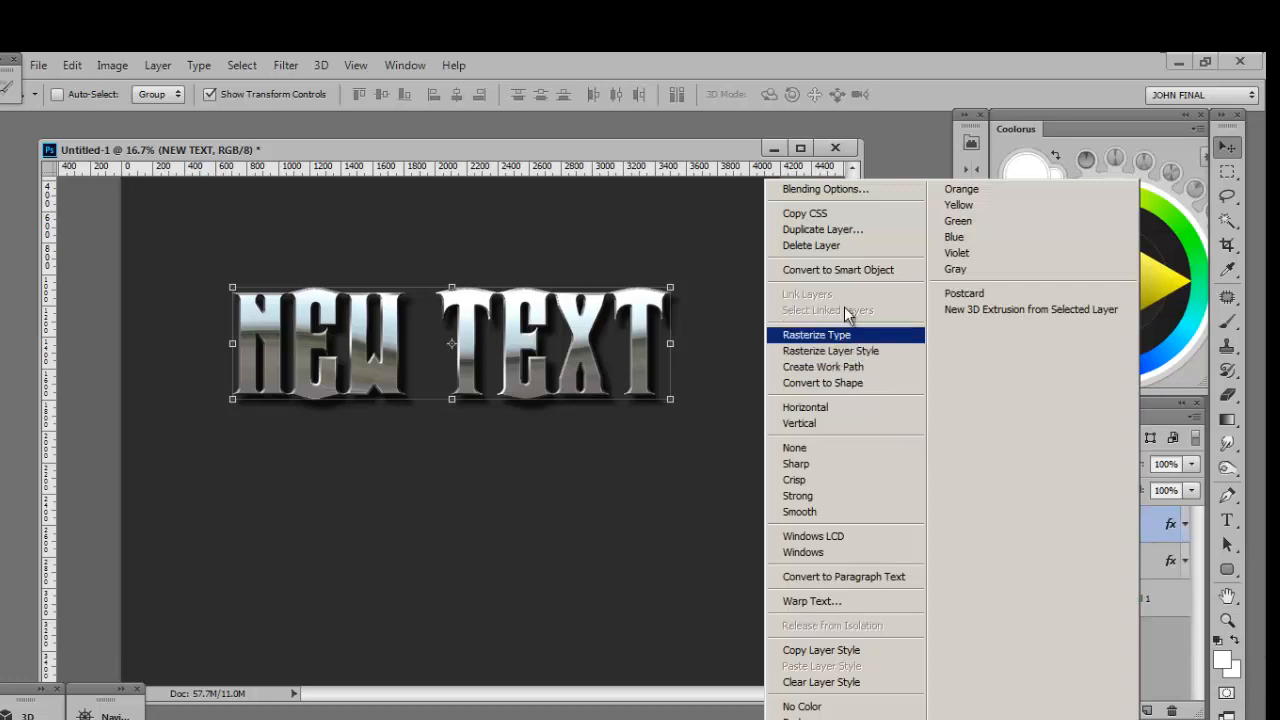
left_click(853, 274)
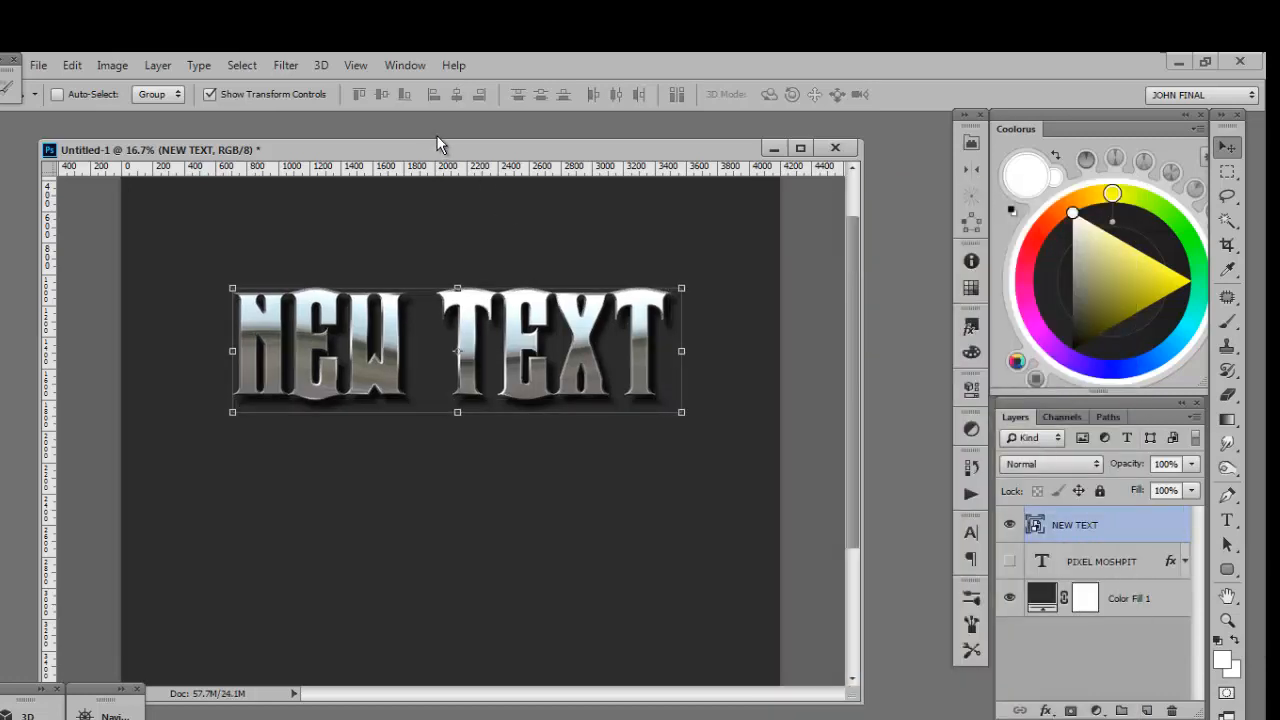
key("ctrl+t")
left_click(864, 94)
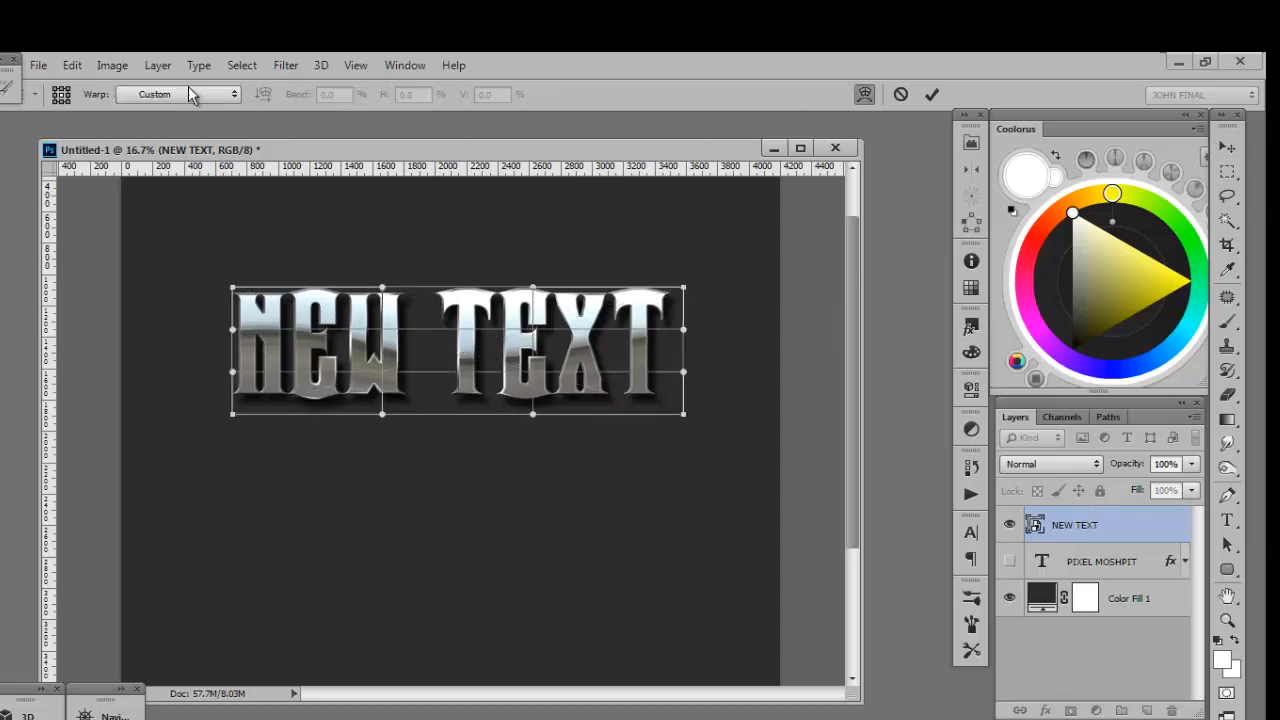
left_click(193, 94)
left_click(190, 190)
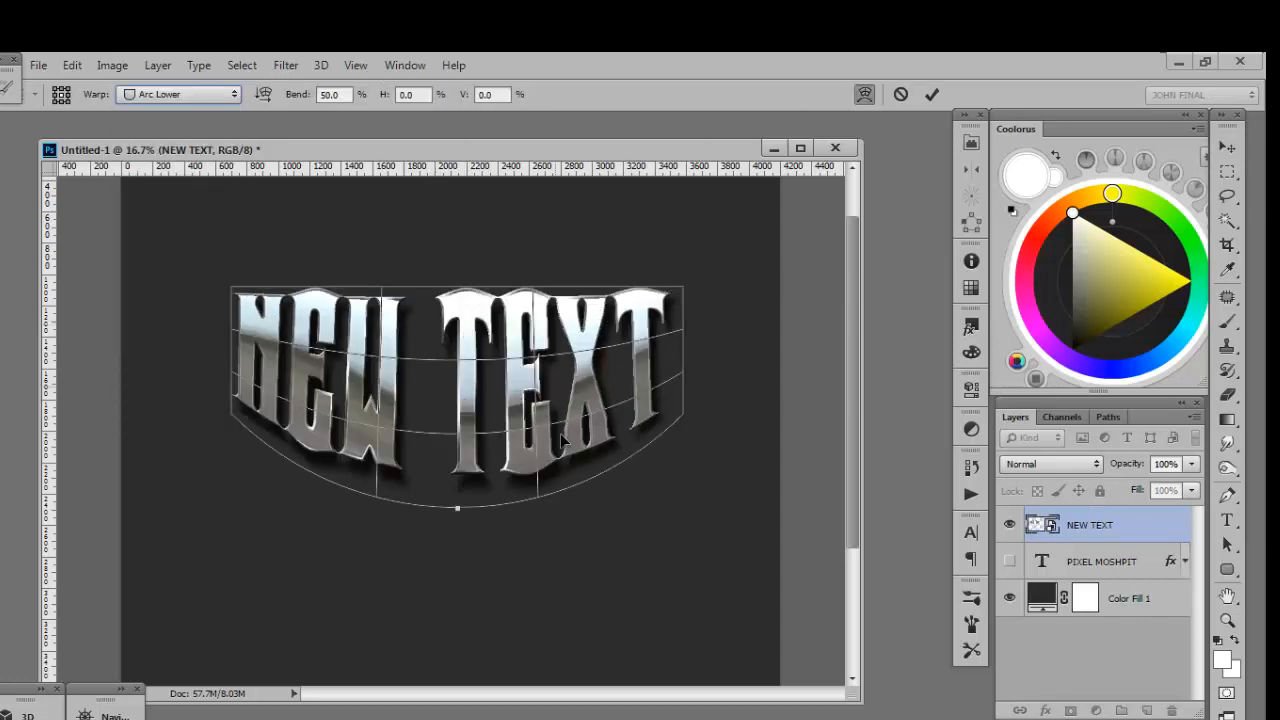
left_click_drag(311, 96, 177, 97)
left_click_drag(282, 94, 243, 97)
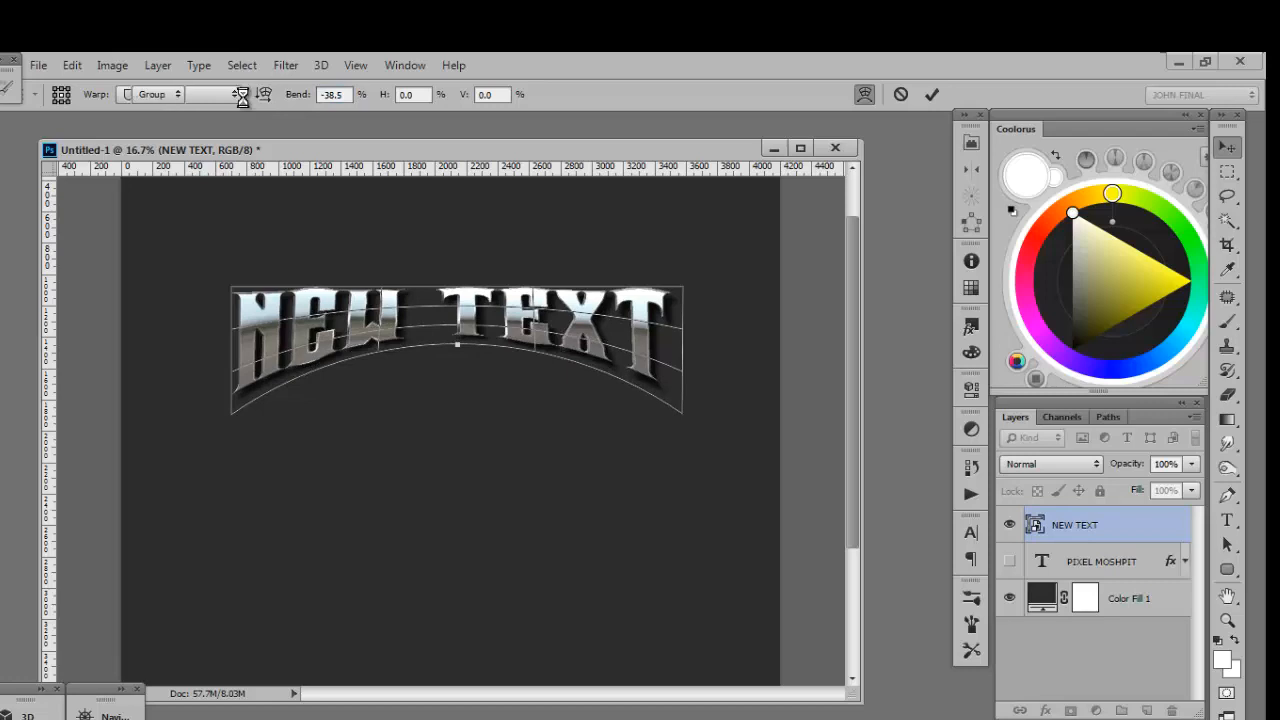
key("Return")
- Stretch the warped NEW TEXT downward to about 148.7% height and switch to the Lasso tool
left_click_drag(461, 398, 466, 463)
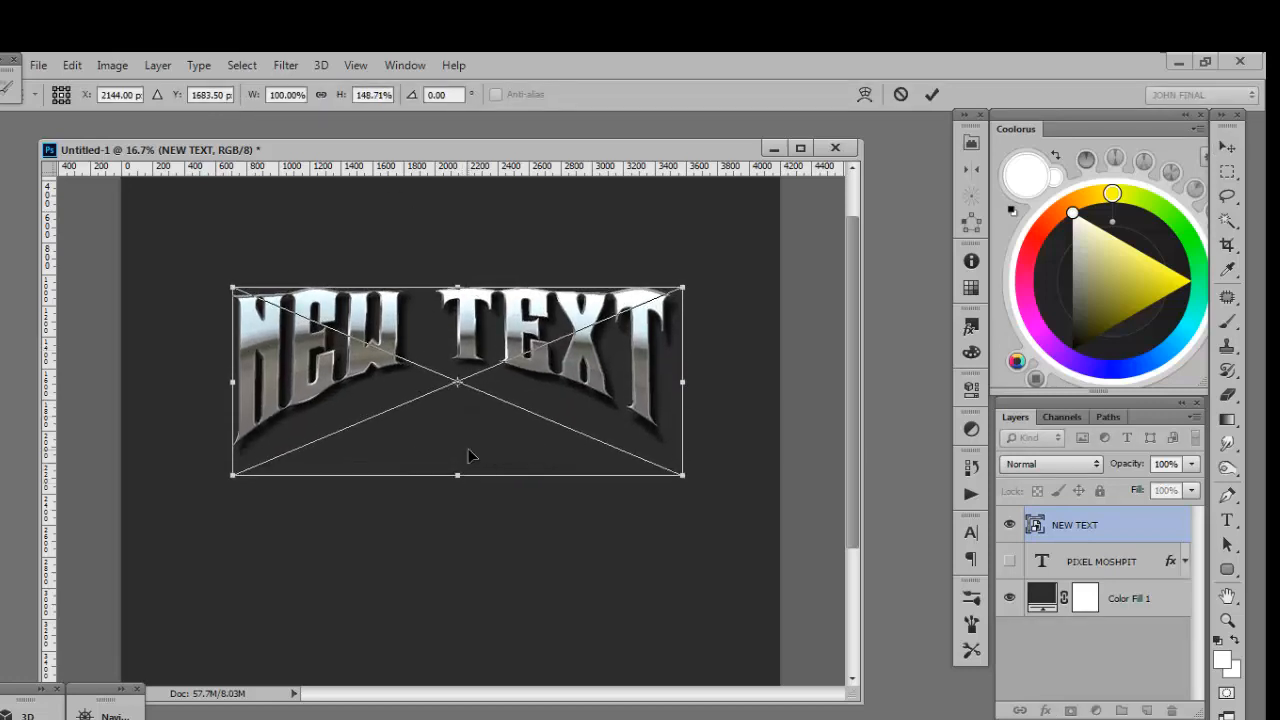
key("Return")
key("l")
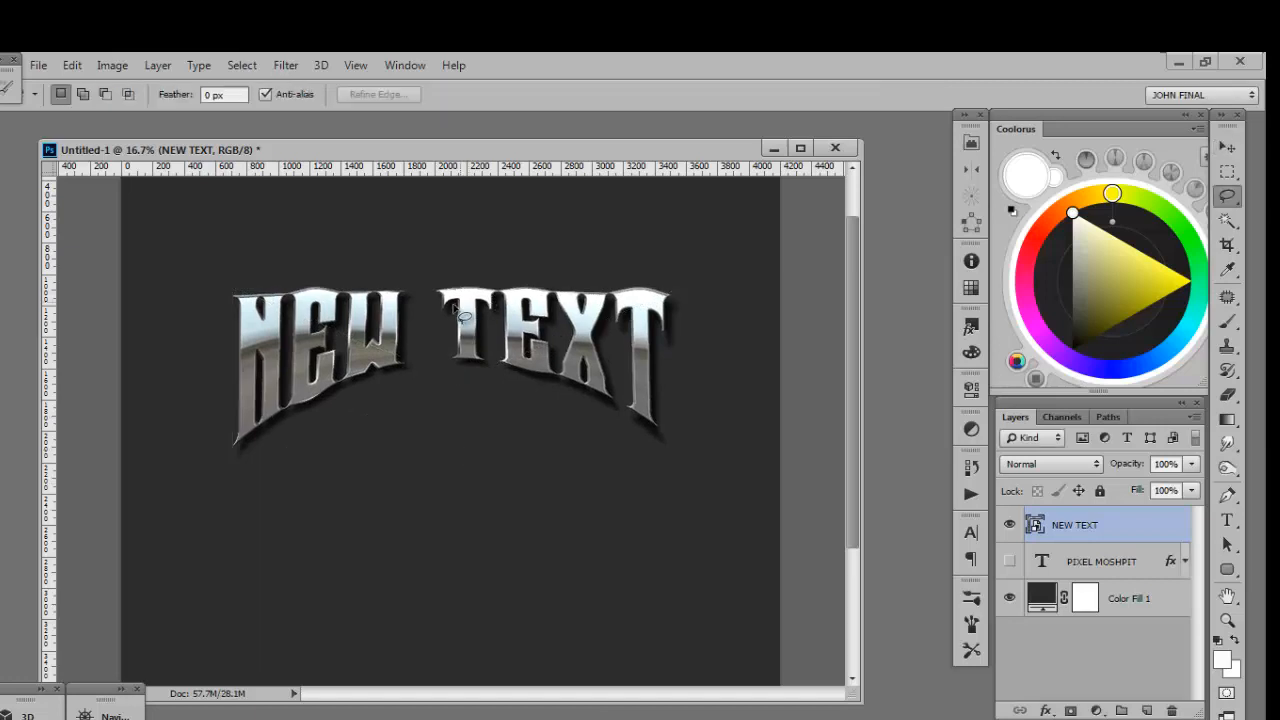